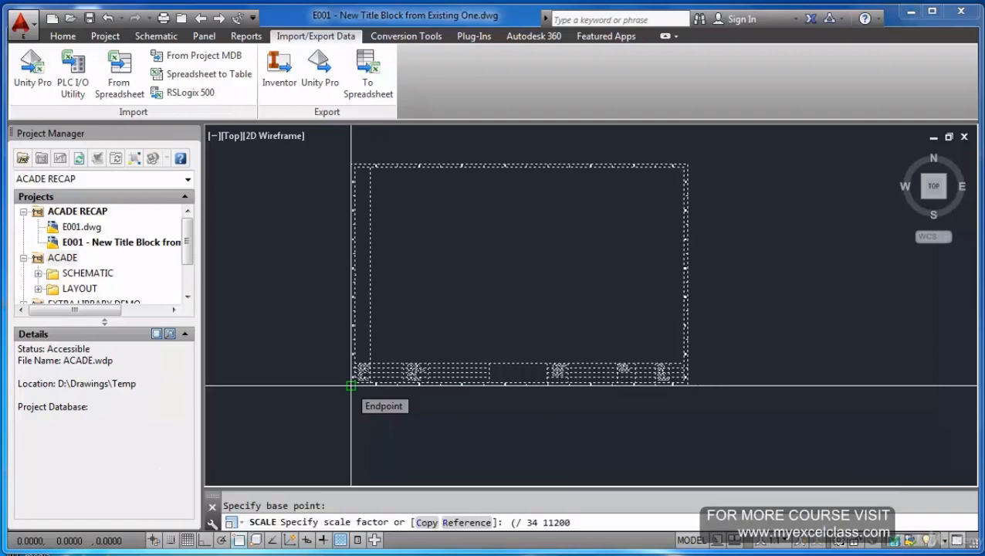
Scale the title block from its lower-left corner by the calculated factor (/ 34 11200.00).
key(Return)
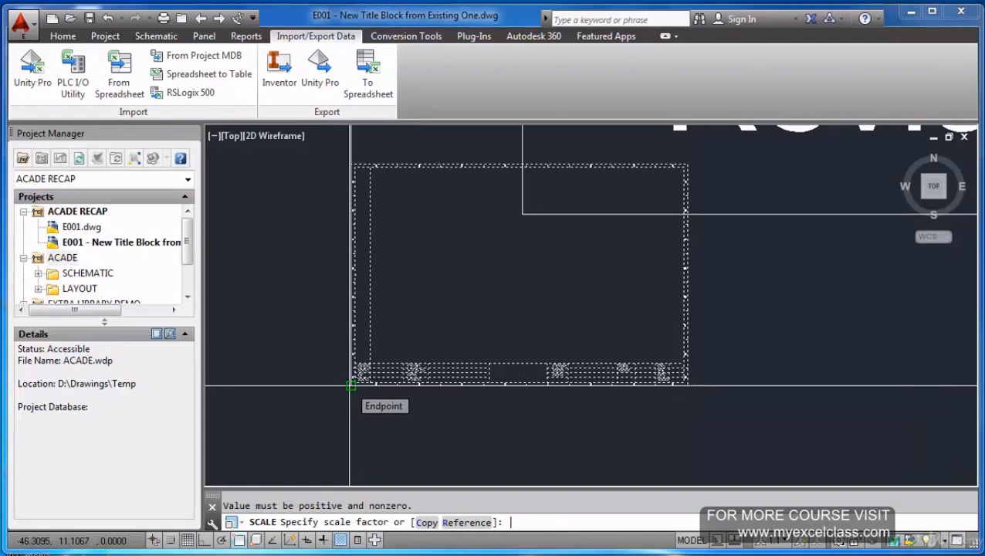
key(Escape)
text(scale)
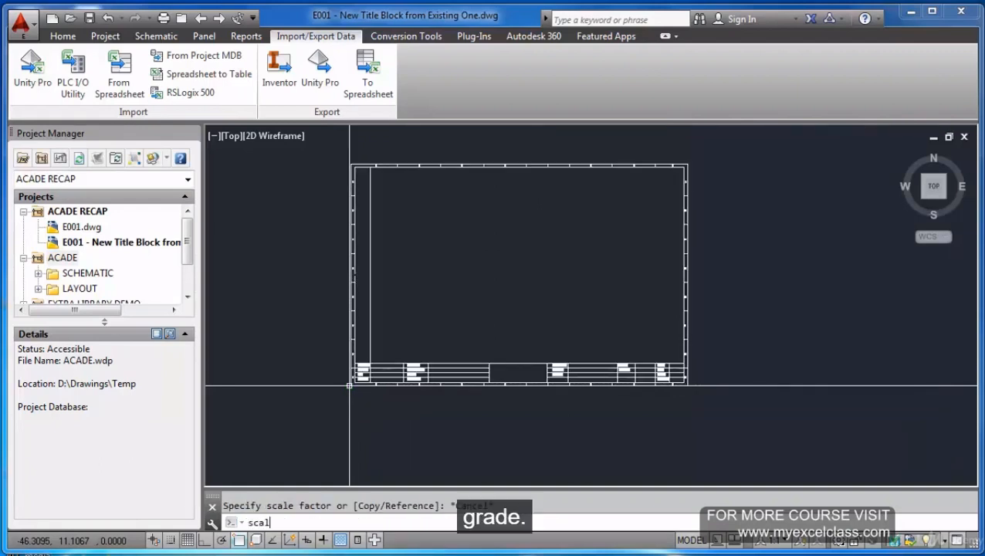
key(Return)
click(376, 398)
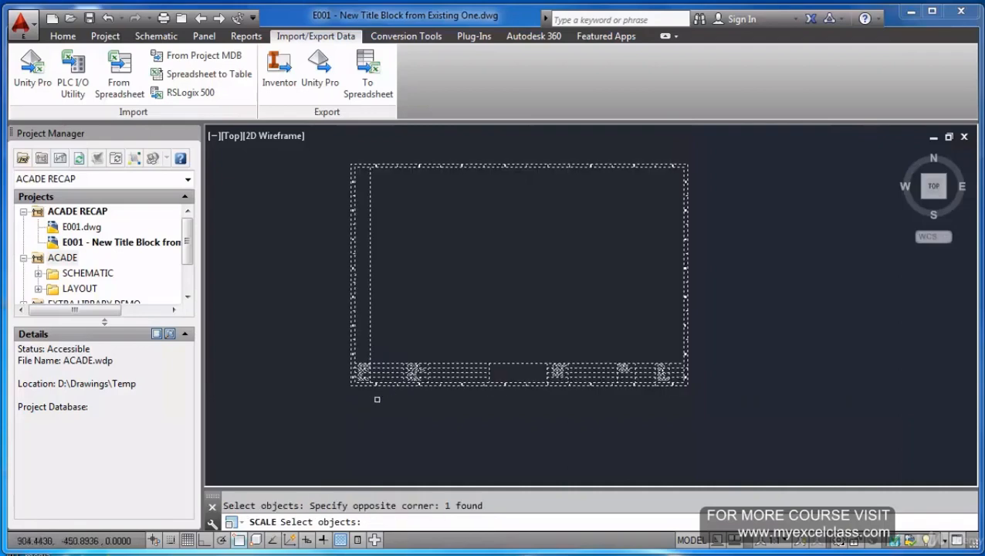
key(Return)
click(352, 385)
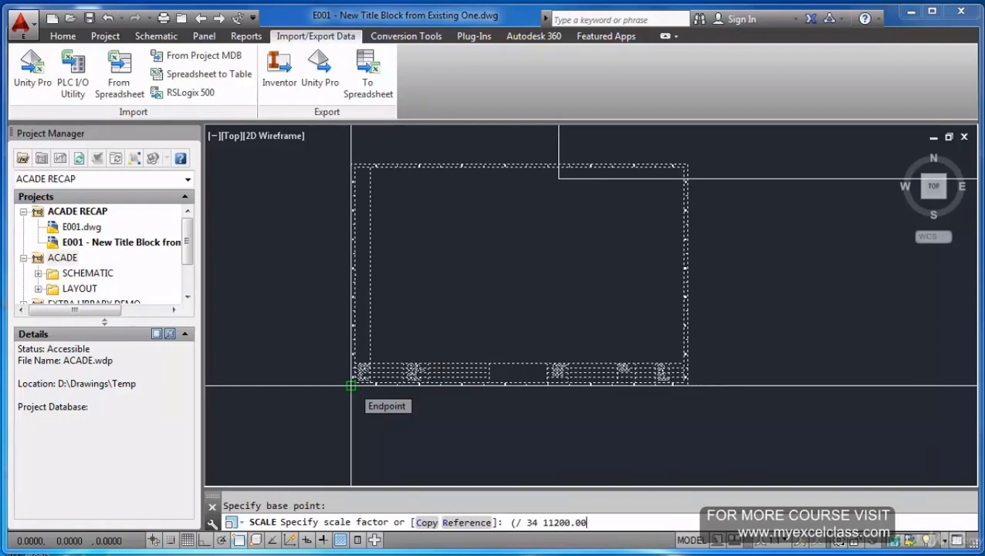
text())
key(Return)
key(Escape)
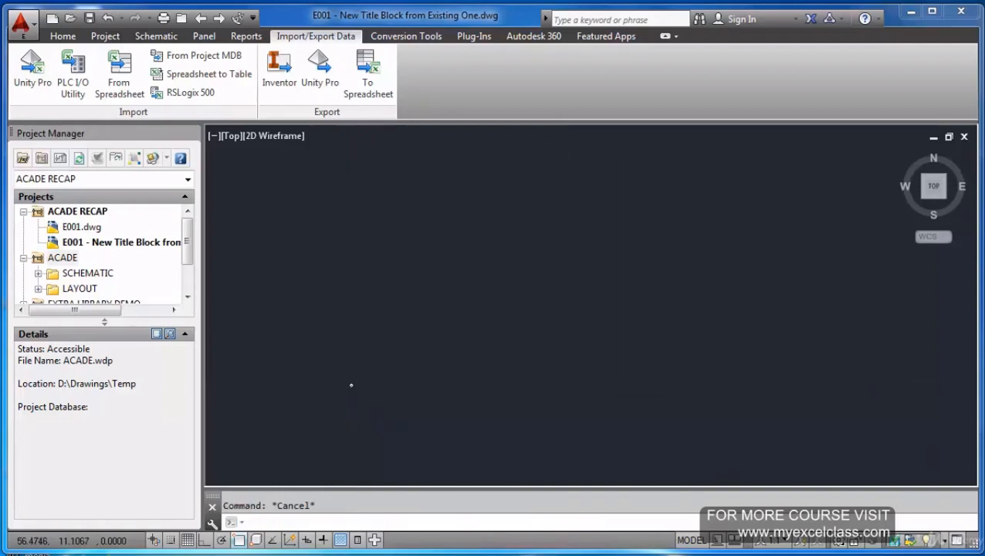
Measure the distance from the title block's lower-left corner to its upper-right corner.
text(z)
key(Return)
text(e)
key(Return)
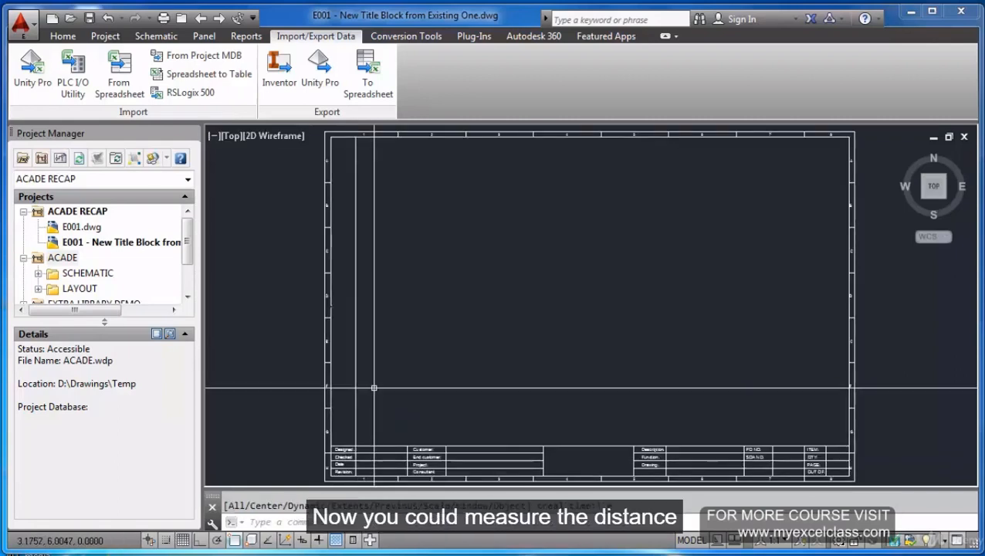
key(Escape)
text(dist)
key(Return)
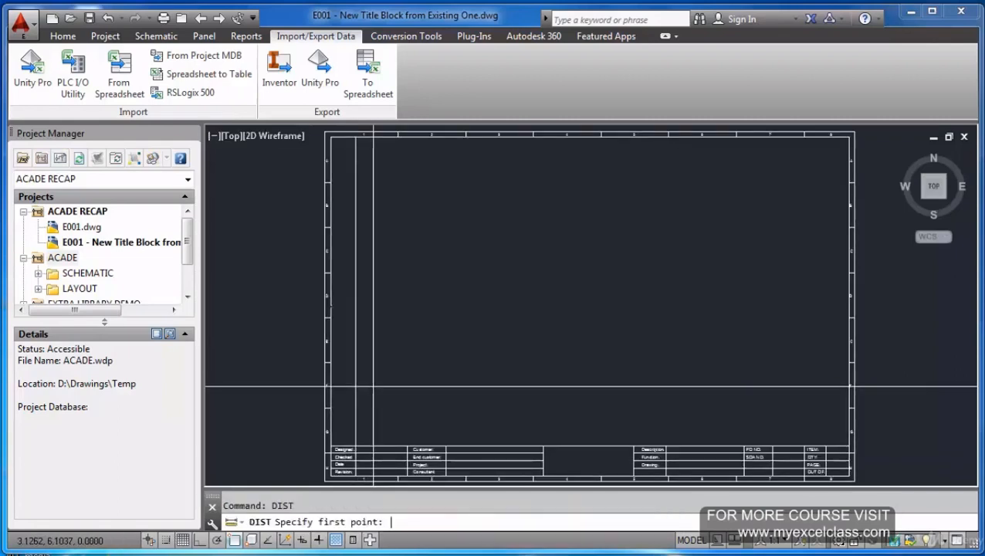
click(327, 478)
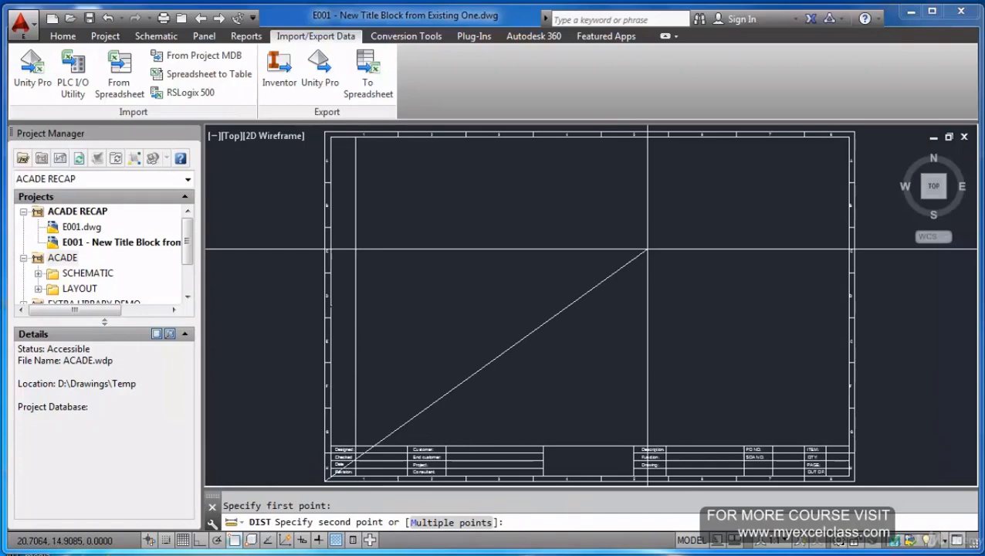
click(855, 147)
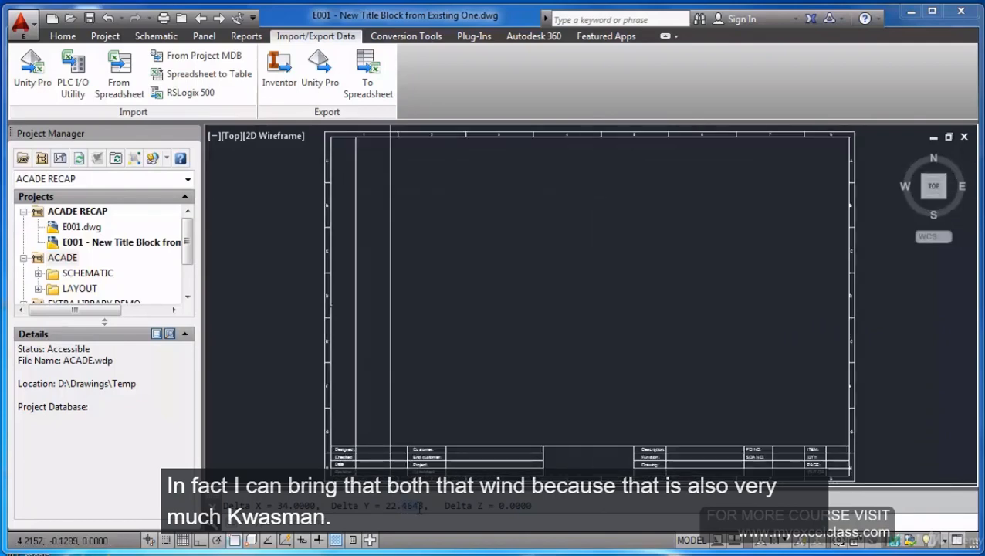
key(Escape)
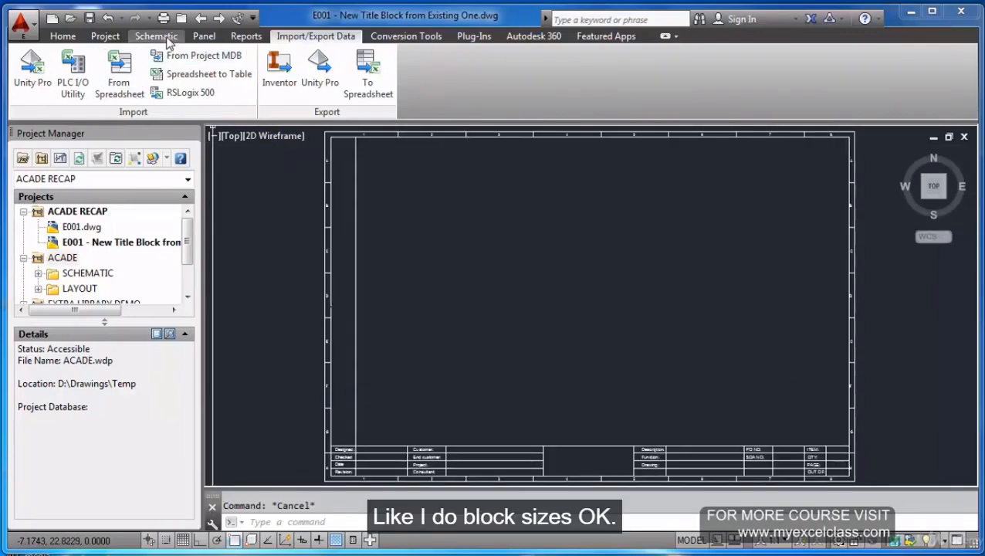
Draw two short horizontal test wires, one below the other, in the upper-left area of the sheet.
click(156, 37)
click(385, 68)
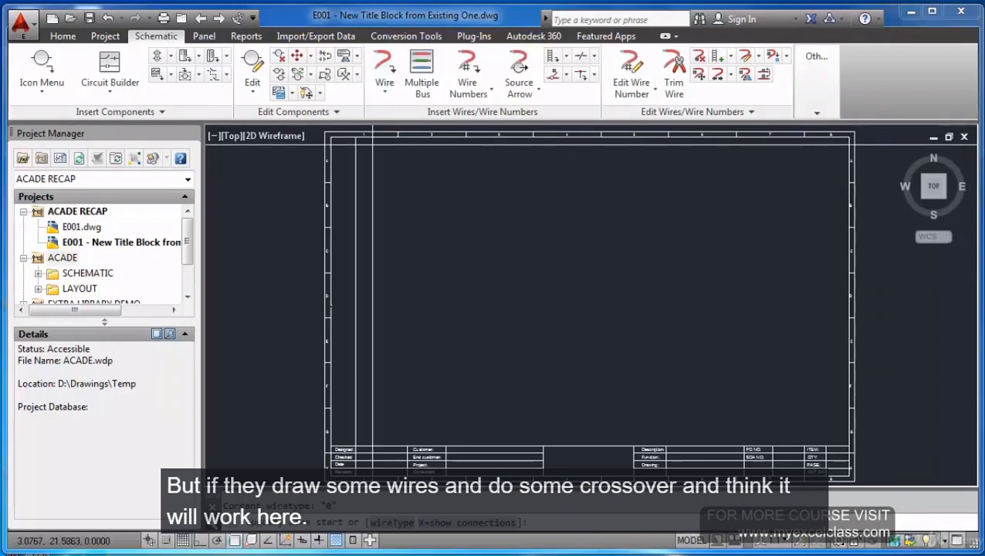
click(394, 186)
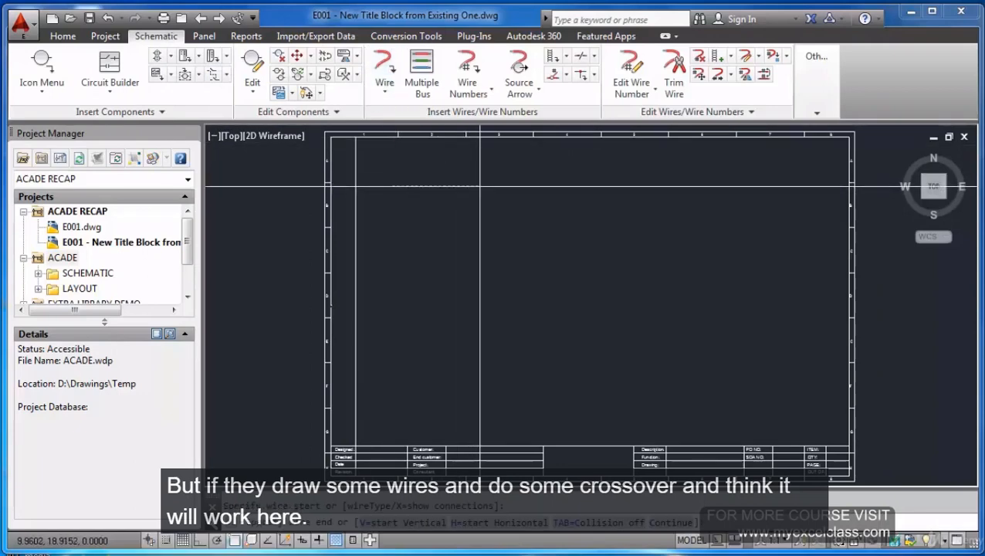
click(483, 186)
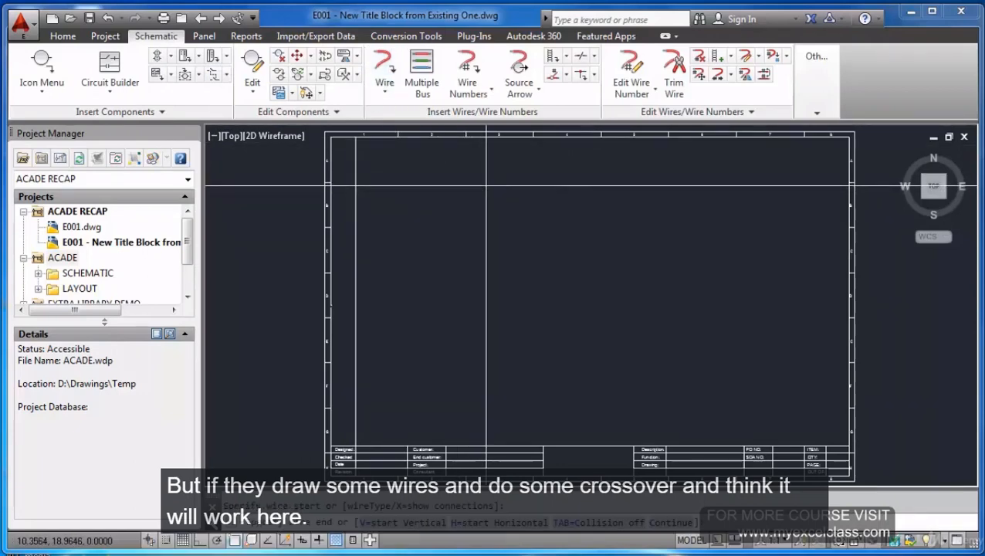
click(422, 219)
click(493, 220)
key(Escape)
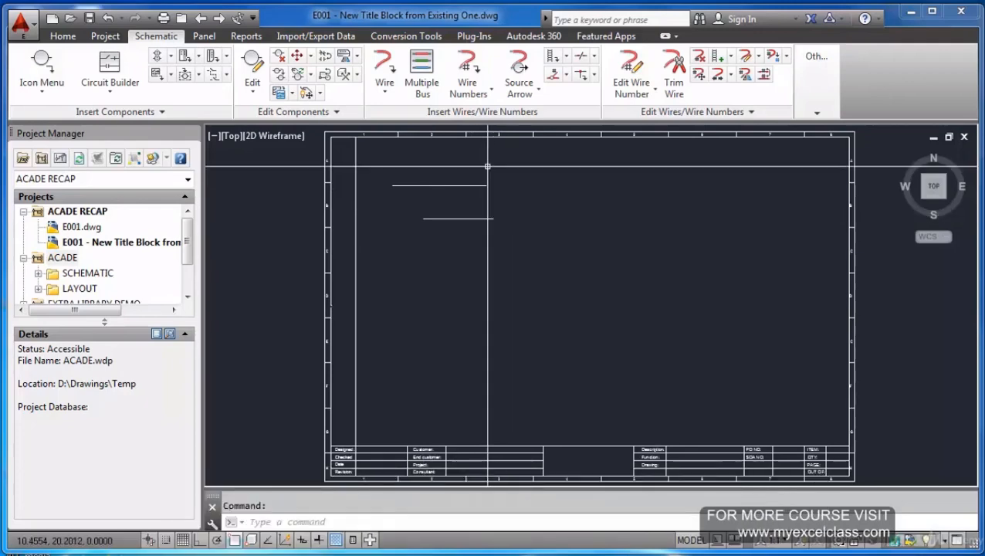
Insert a style 1 source signal arrow with a blank code on the upper wire's right end and its destination arrow on the lower wire's left end.
click(519, 73)
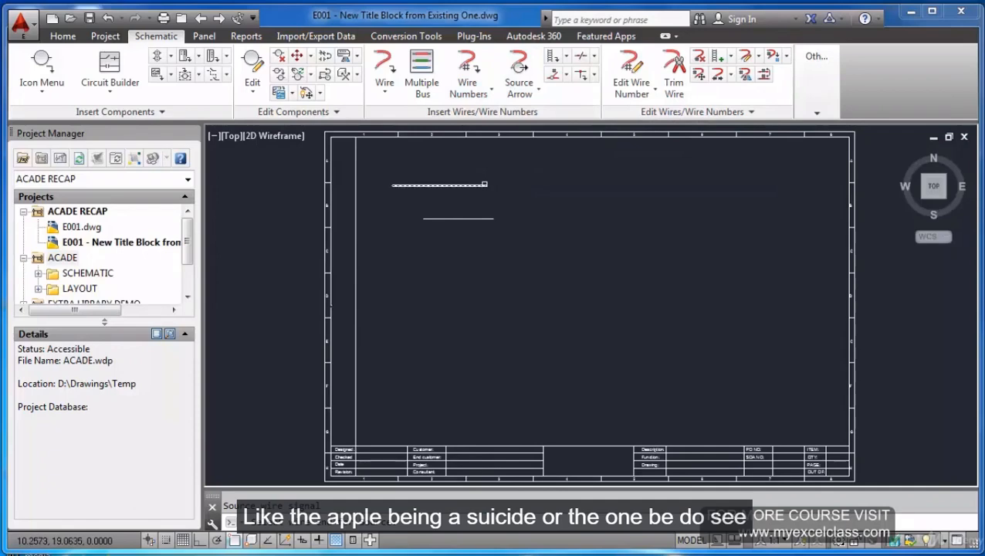
click(485, 193)
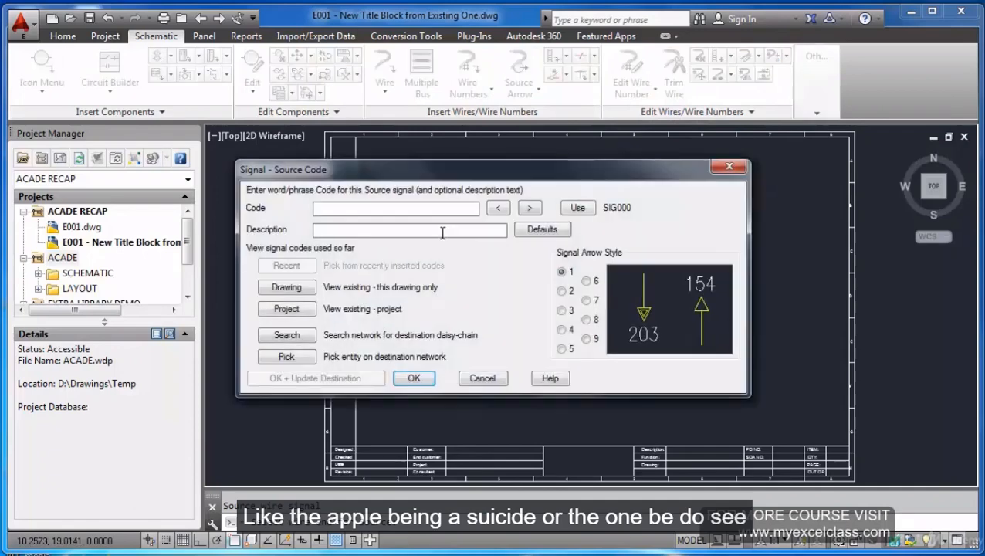
click(415, 378)
click(460, 283)
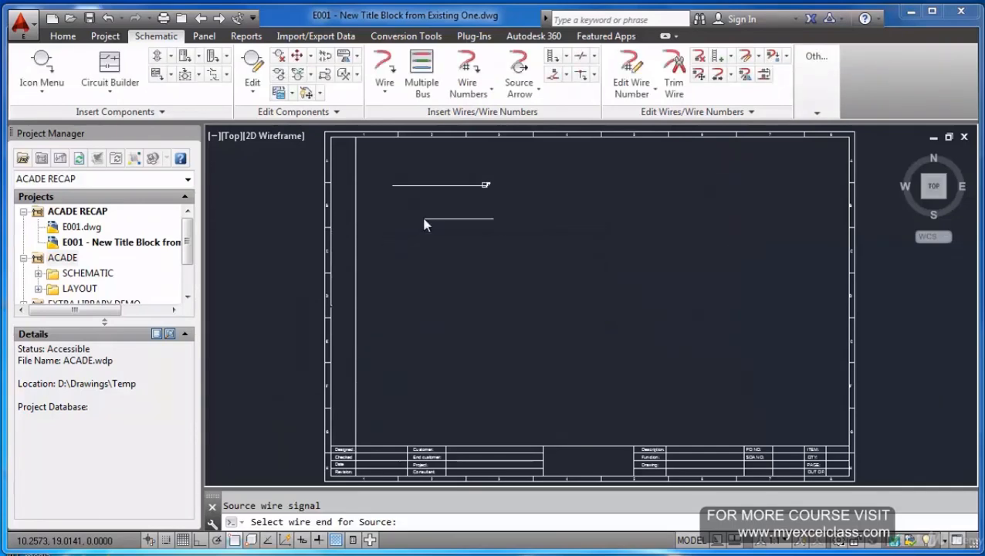
click(424, 218)
Examine the cross-reference text at both signal arrows and the zone letters and numbers along the sheet border.
scroll(426, 219, up, 6)
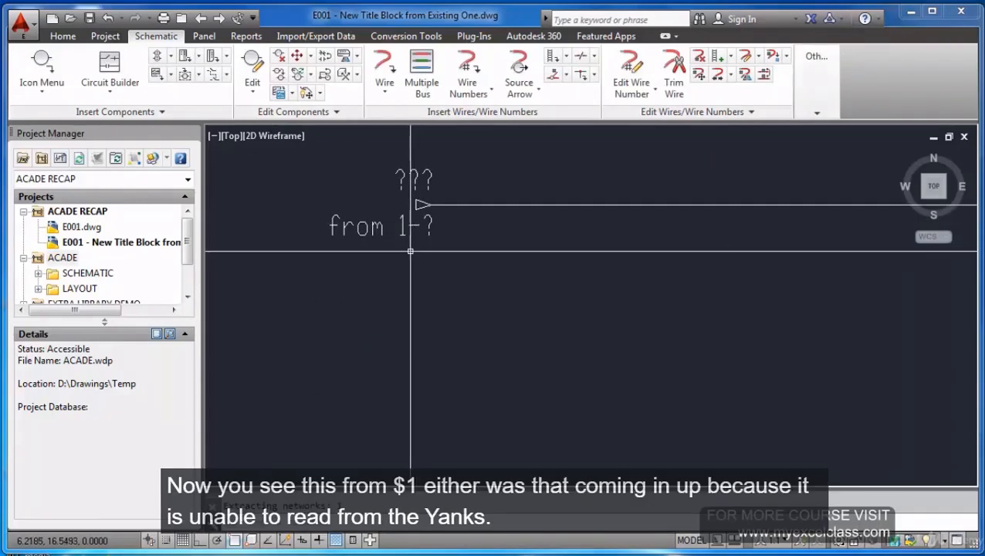
scroll(410, 251, down, 4)
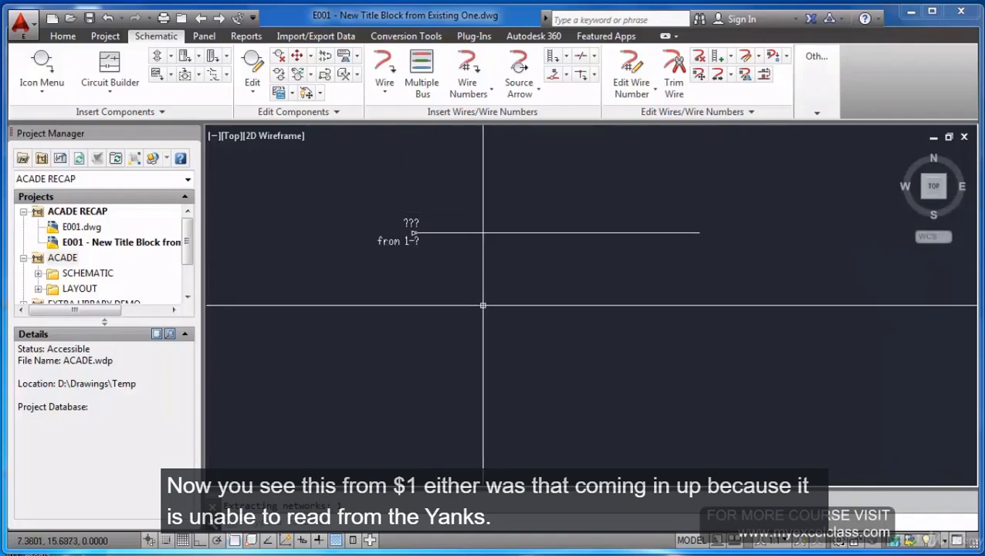
scroll(484, 305, down, 2)
scroll(607, 176, up, 6)
scroll(599, 188, down, 2)
scroll(541, 191, down, 2)
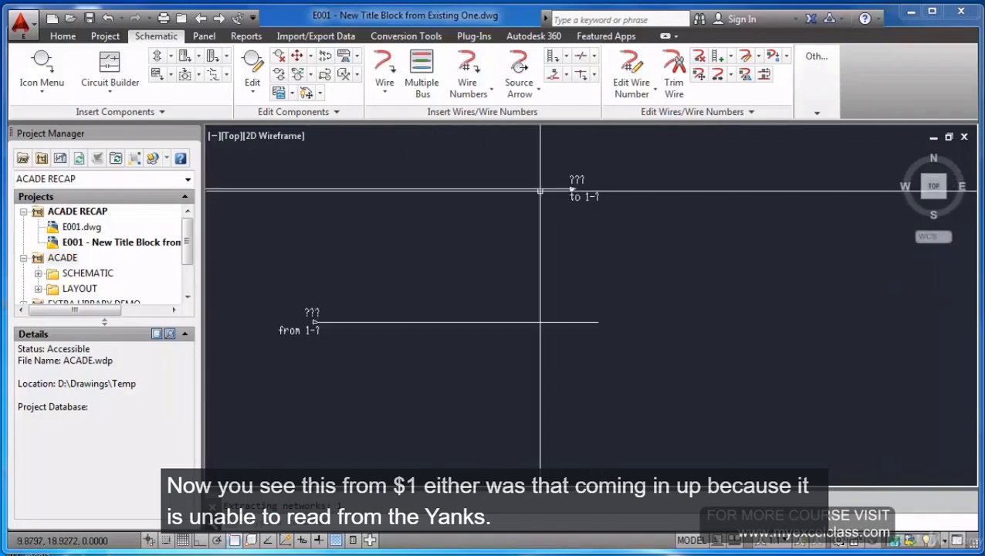
scroll(538, 275, down, 4)
scroll(505, 280, up, 5)
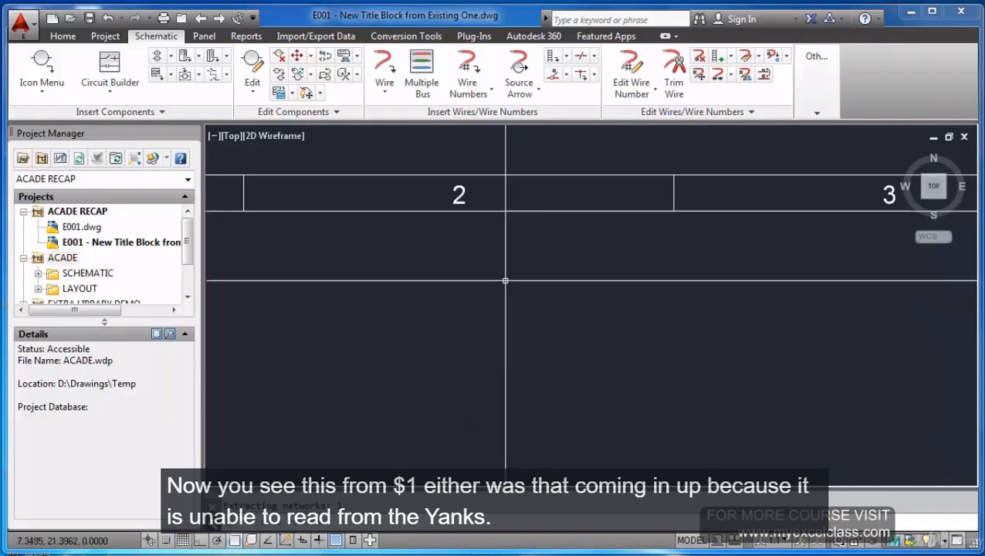
scroll(505, 281, down, 4)
scroll(373, 282, down, 2)
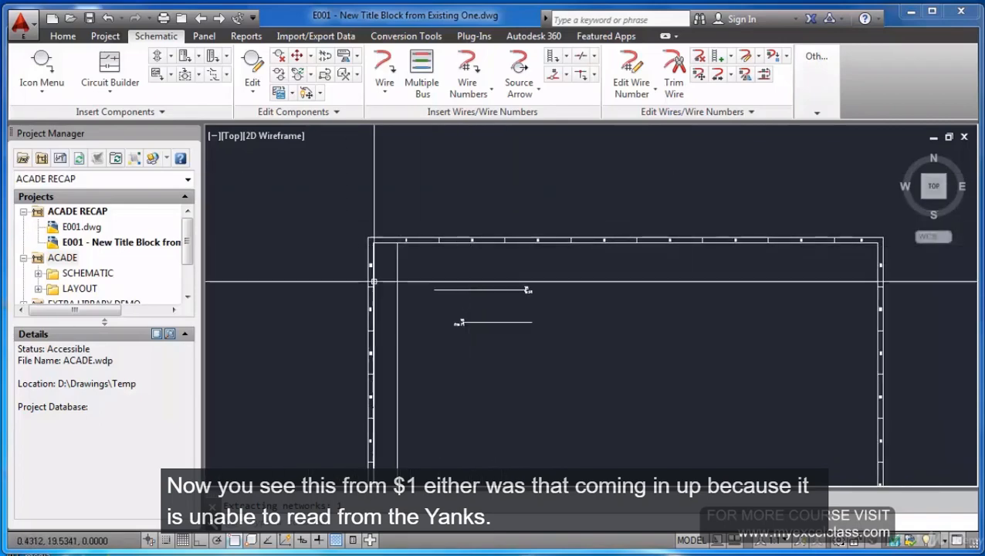
scroll(373, 281, up, 6)
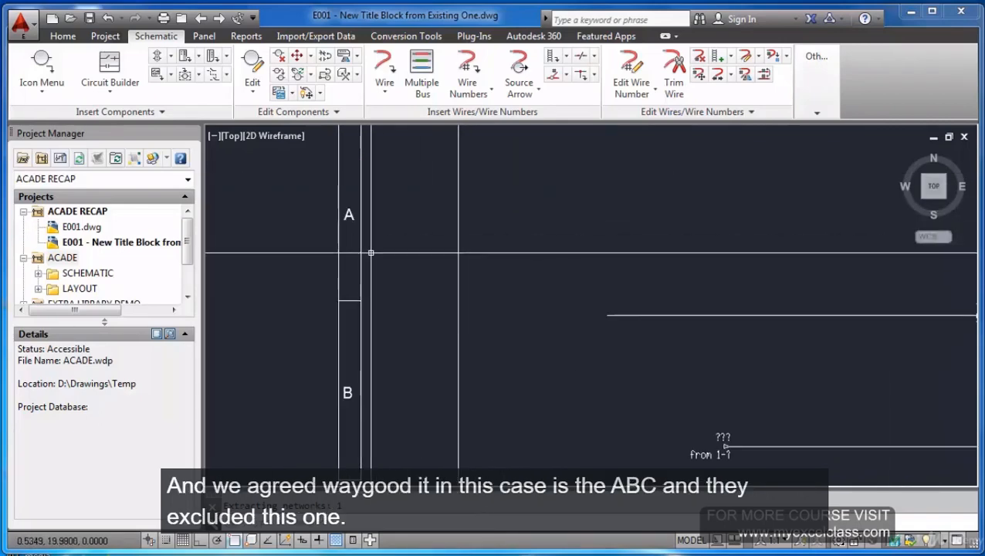
scroll(372, 252, down, 5)
scroll(394, 251, up, 5)
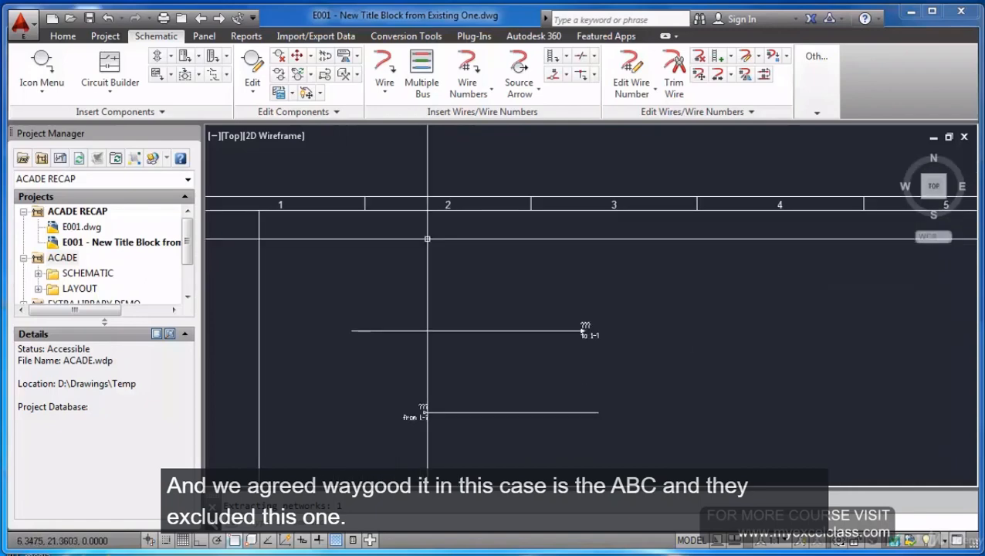
scroll(427, 238, down, 5)
scroll(386, 255, up, 5)
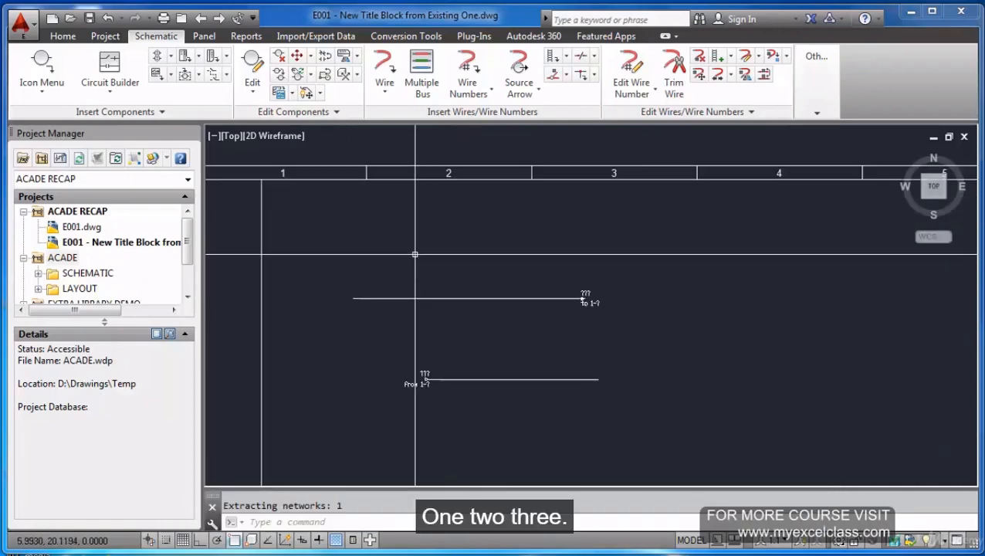
Erase both test wires together with their signal arrows.
text(e)
key(Return)
click(344, 266)
click(622, 400)
key(Return)
Explode the title block into individual objects.
text(z)
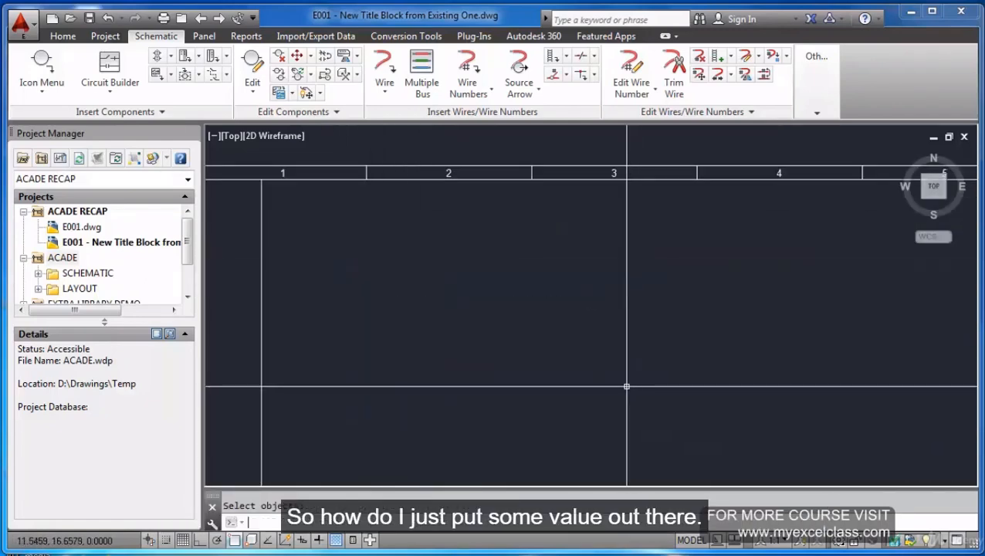
key(Return)
text(e)
key(Return)
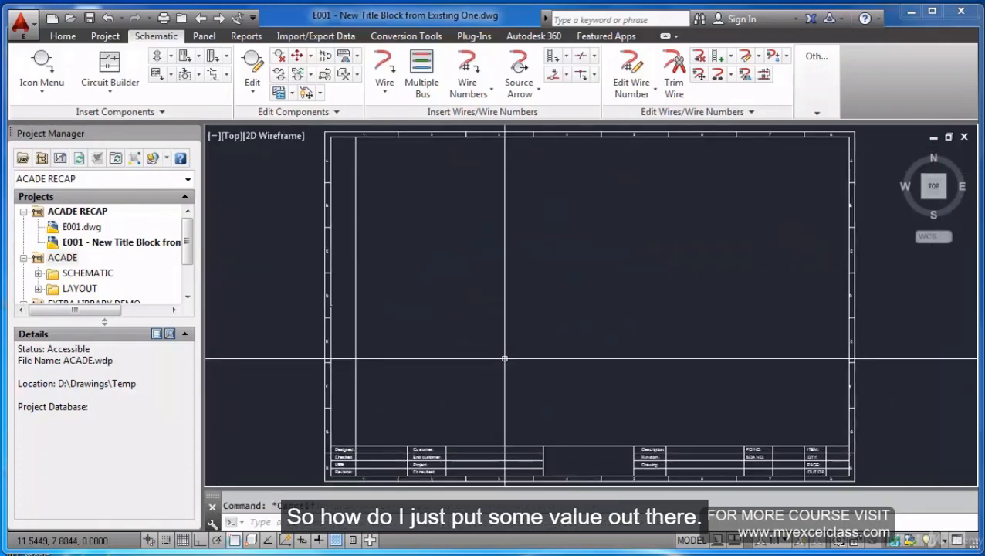
text(x)
key(Return)
click(343, 338)
click(289, 351)
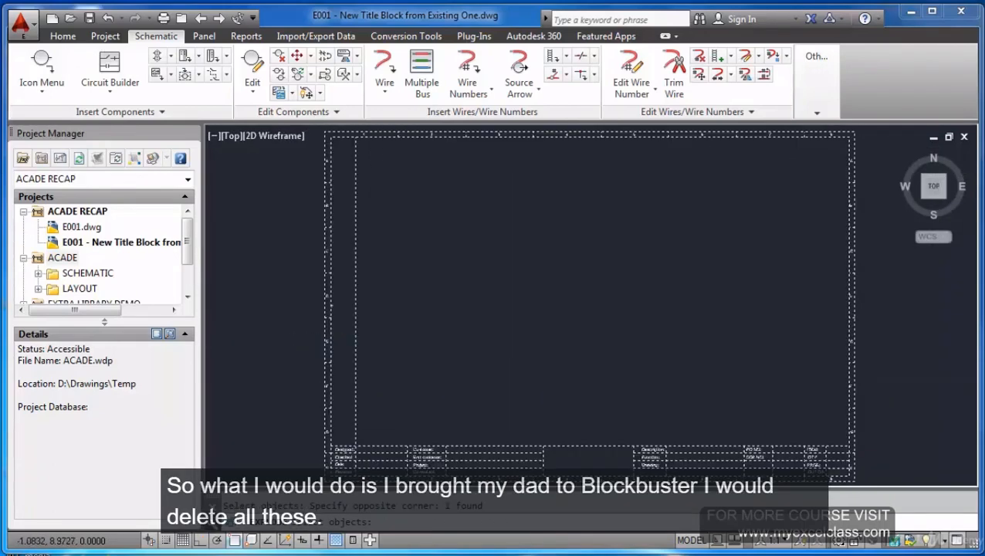
key(Return)
Erase the zone letters and division ticks along the left border.
text(e)
key(Return)
click(314, 151)
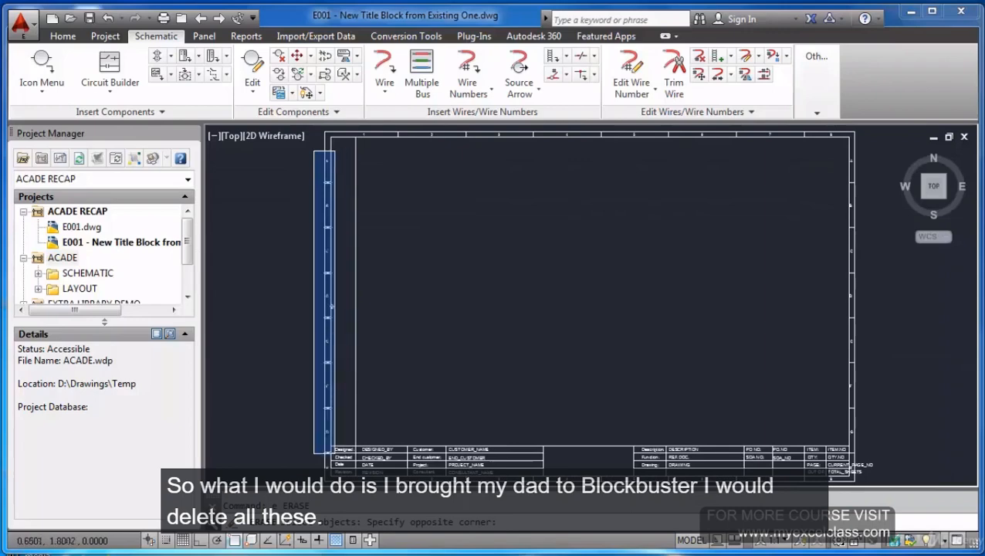
click(334, 470)
Erase the zone numbers along the top border and the zone letters in the upper part of the right border, including their ticks.
scroll(374, 288, down, 4)
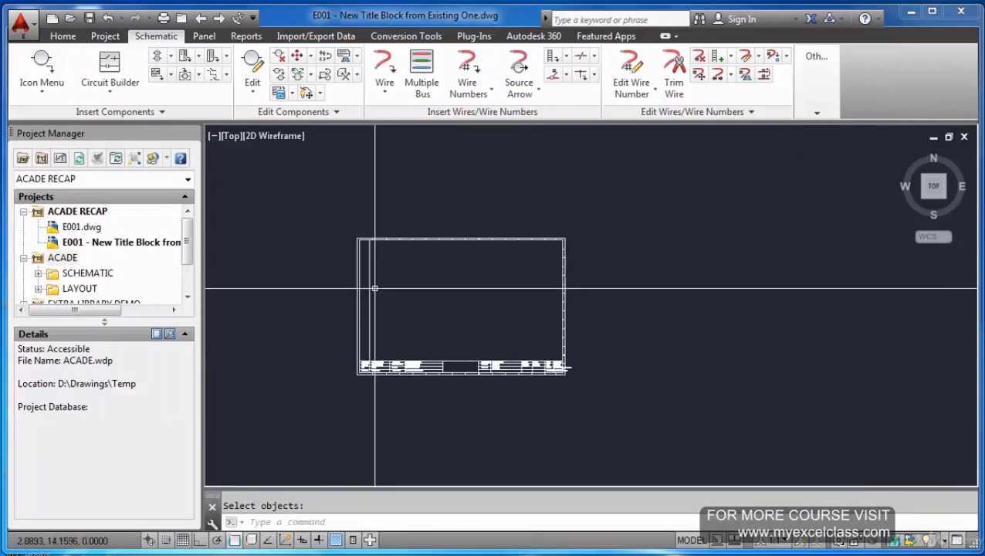
scroll(369, 240, up, 4)
click(363, 229)
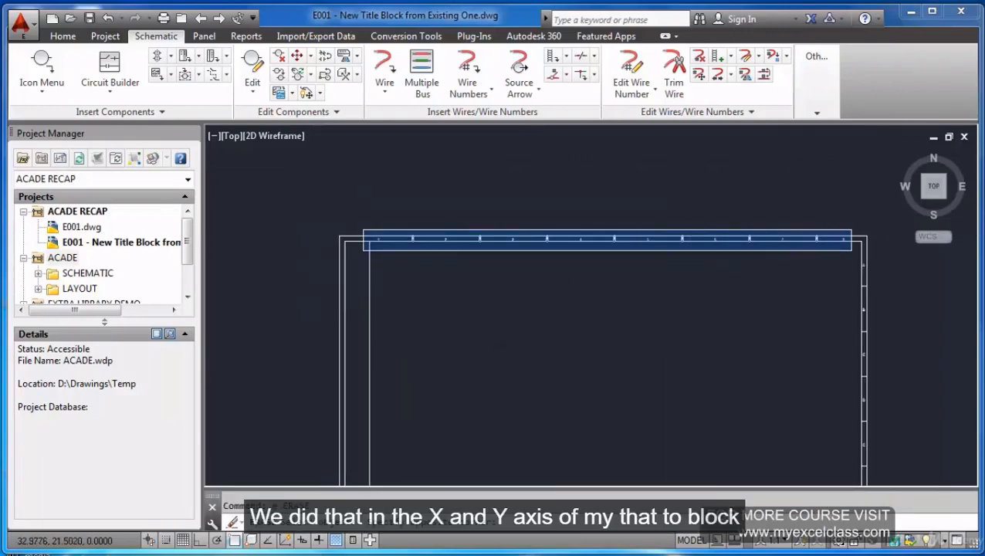
click(851, 249)
click(850, 255)
click(888, 471)
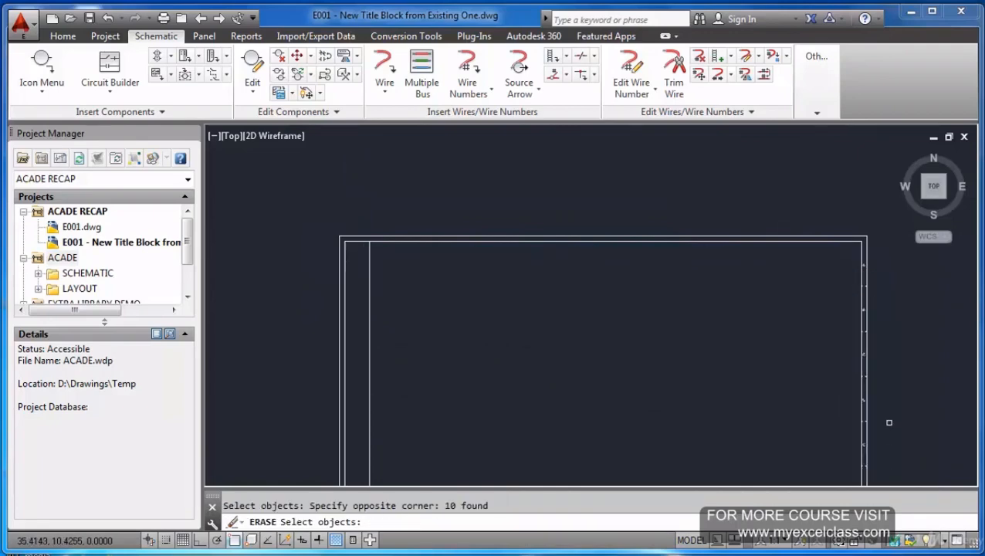
key(Return)
Erase the remaining zone letters and division ticks at the lower end of the right border.
scroll(772, 385, down, 3)
scroll(683, 291, up, 3)
text(e)
key(Return)
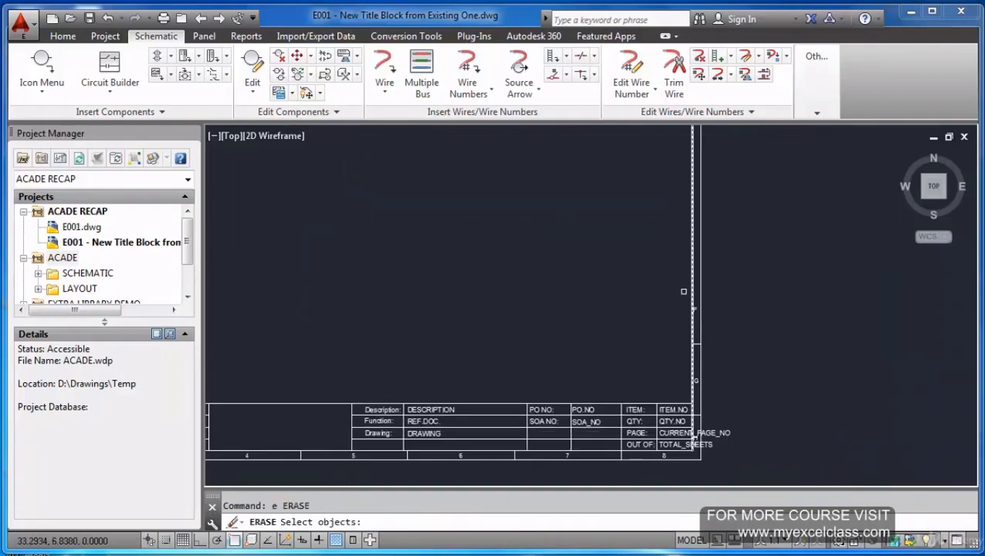
click(683, 291)
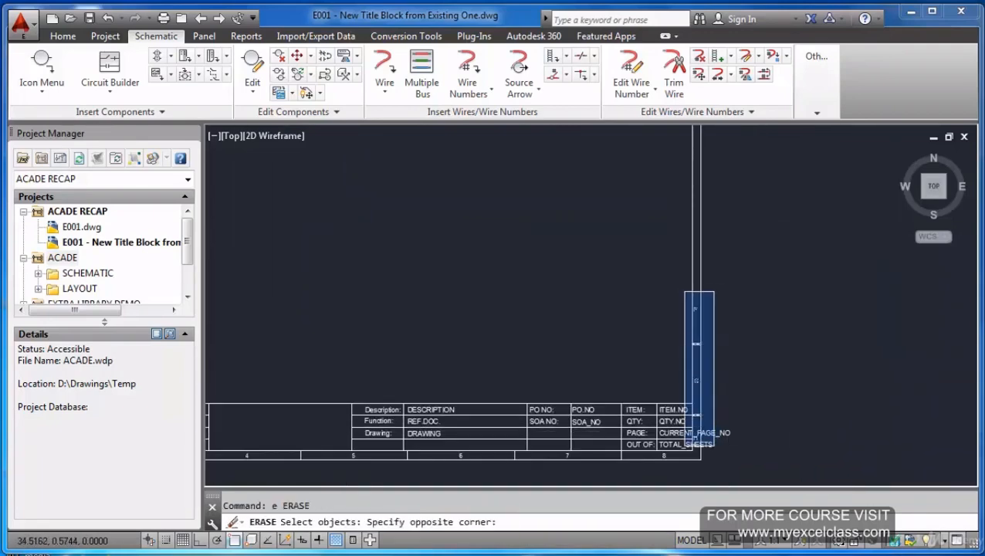
click(714, 446)
key(Return)
Erase the zone numbers 5 to 8 and their division ticks along the bottom border.
key(Return)
click(589, 456)
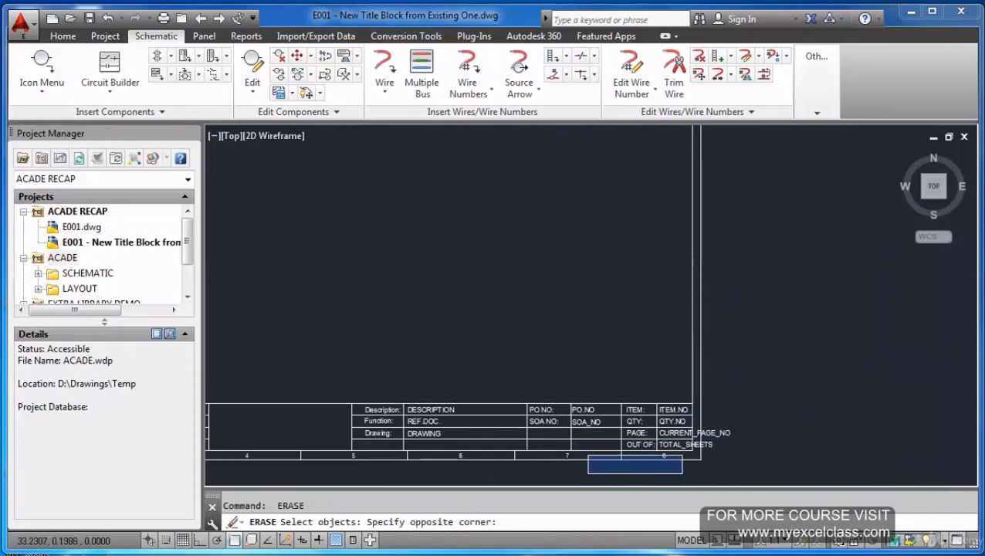
click(684, 472)
key(Return)
key(Return)
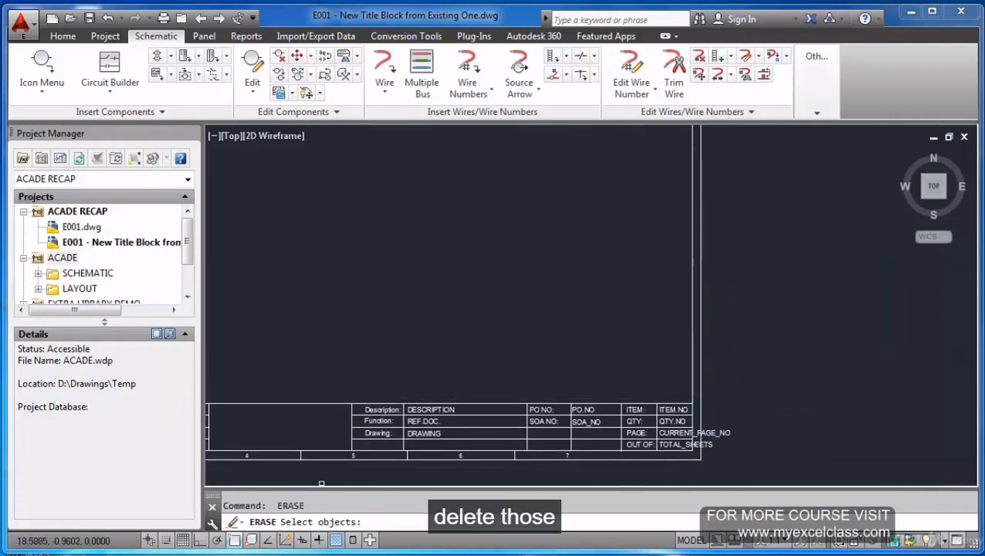
click(296, 482)
click(590, 444)
key(Return)
scroll(488, 452, down, 5)
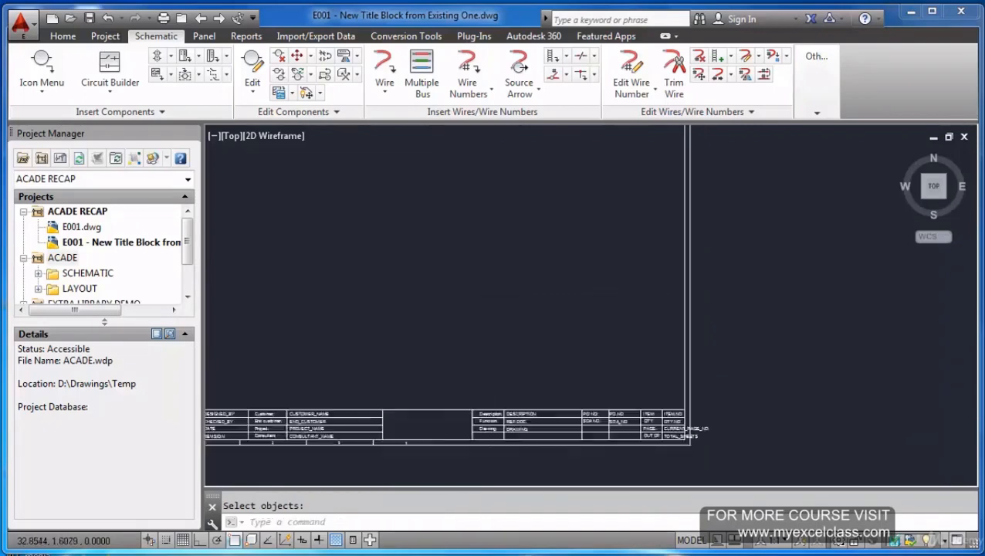
Erase the remaining zone numbers 1 to 4 and their division ticks along the bottom border.
scroll(488, 452, up, 5)
key(Return)
click(423, 435)
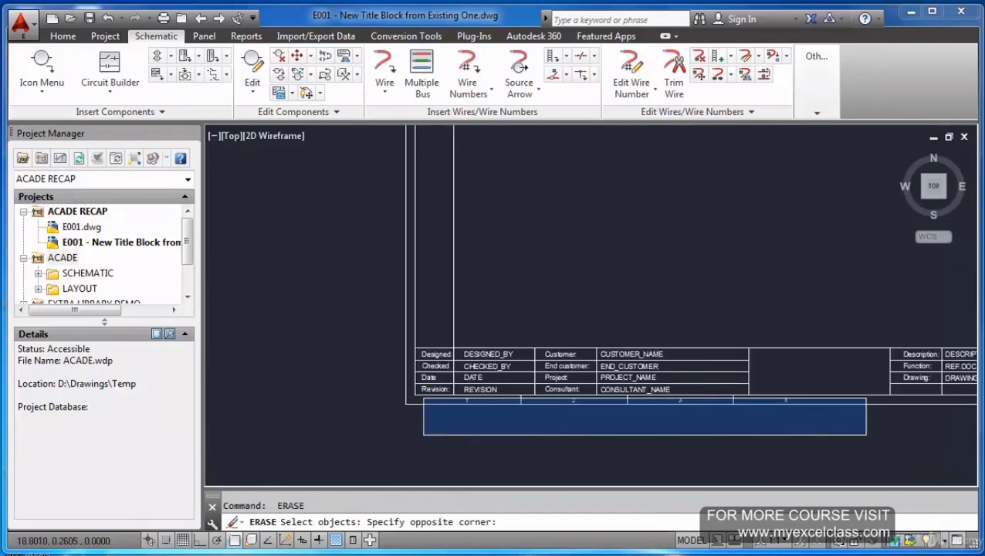
click(869, 397)
key(Return)
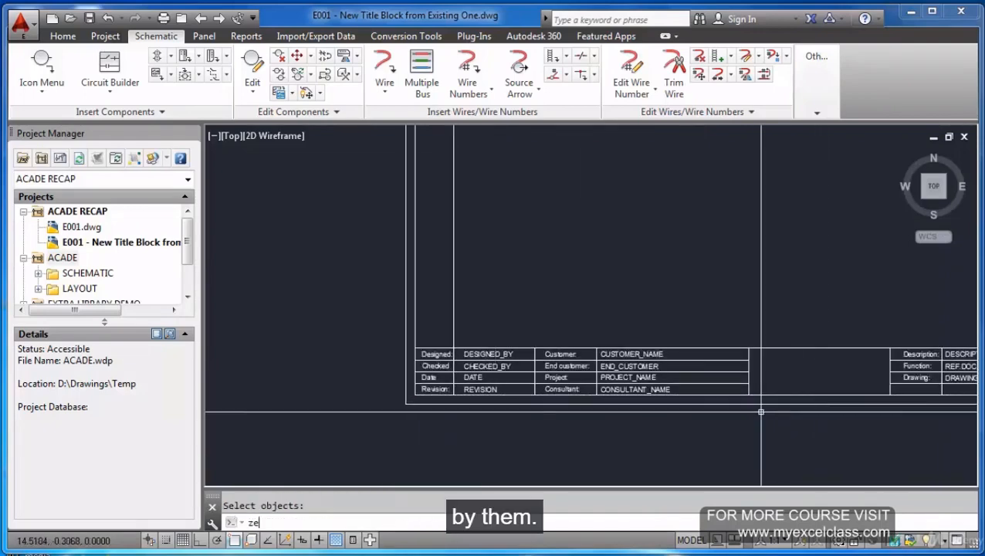
Try to start XY Grid Setup for the cleared drawing frame.
text(ze)
key(Return)
key(Escape)
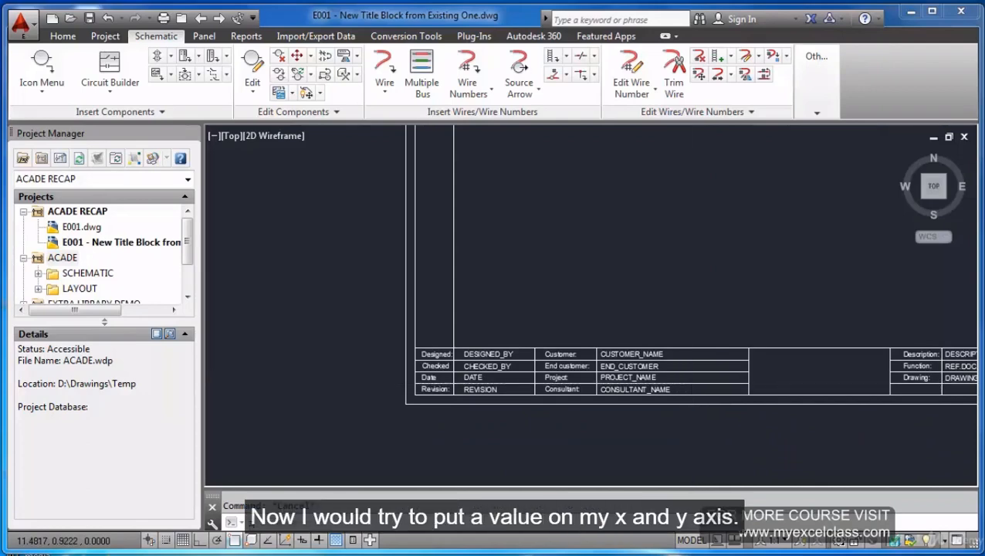
text(z)
key(Return)
text(e)
key(Return)
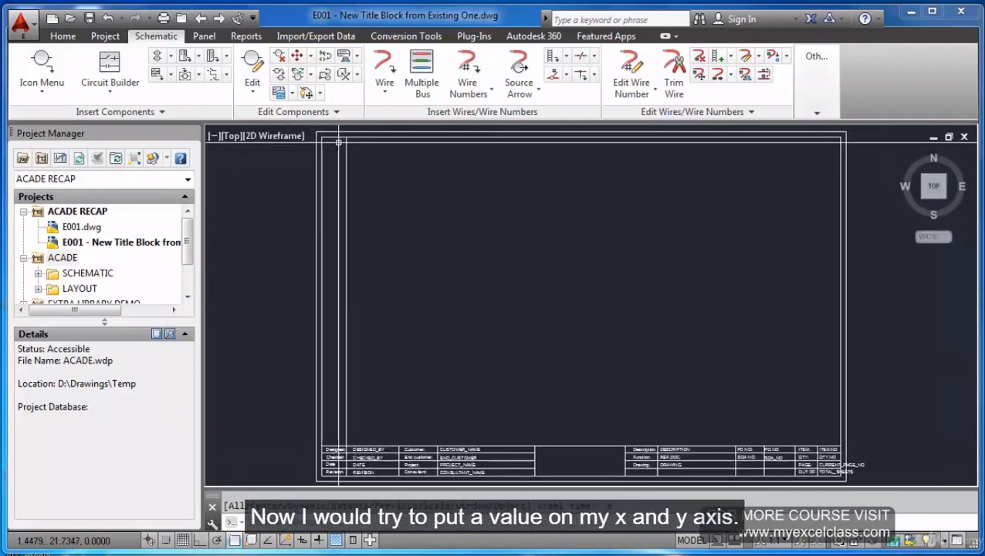
click(568, 59)
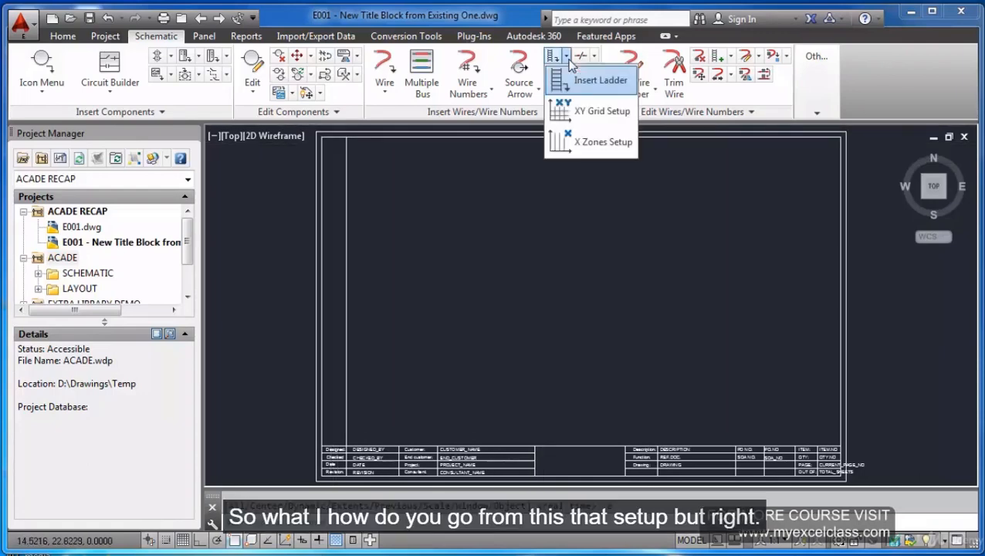
click(582, 118)
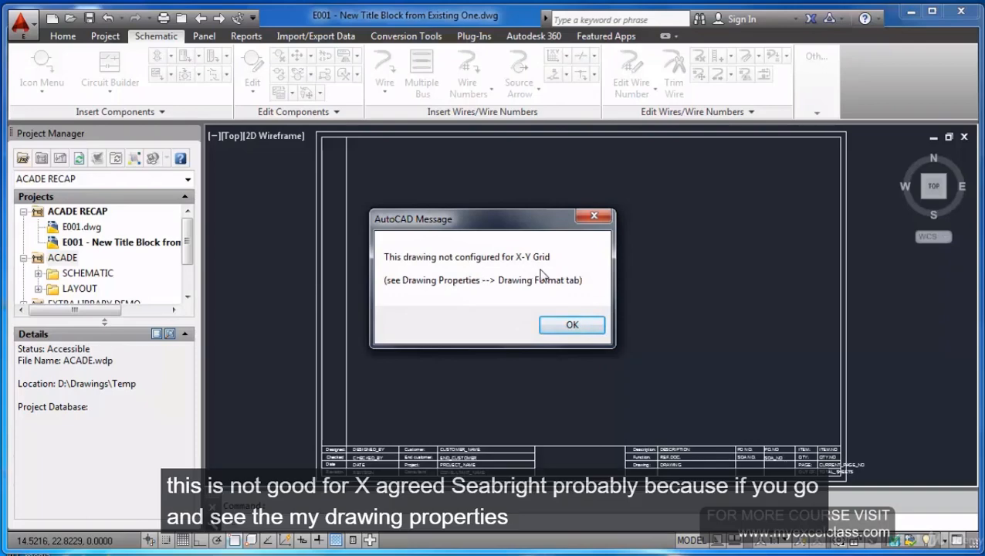
click(571, 327)
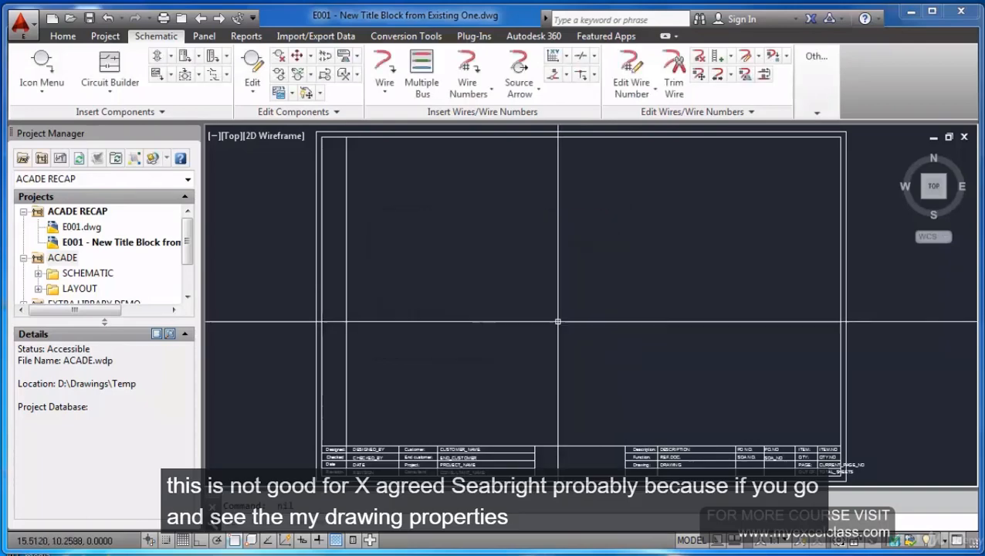
Set the format referencing to X-Y Grid in the drawing properties of E001 - New Title Block from Existing One.dwg.
right_click(115, 246)
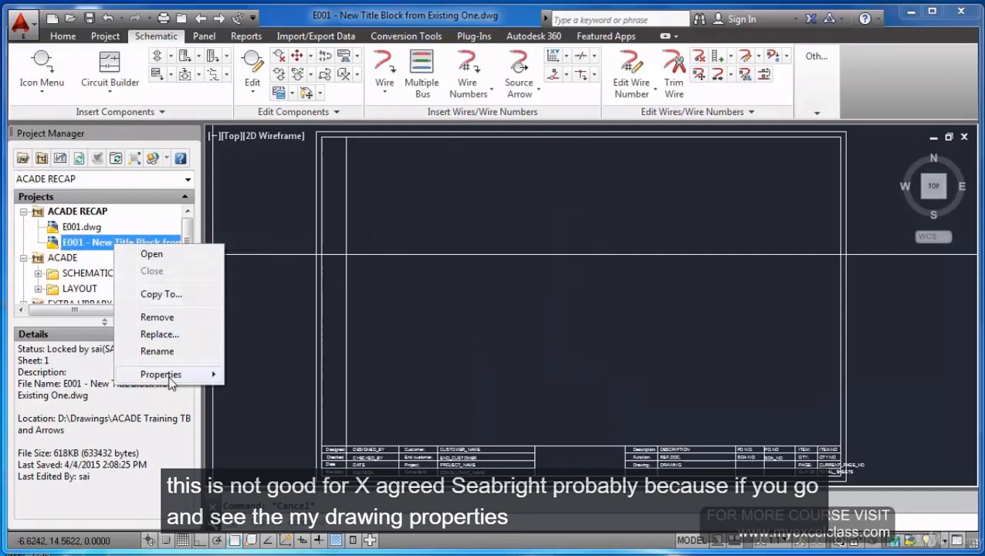
mouse_move(200, 374)
click(271, 373)
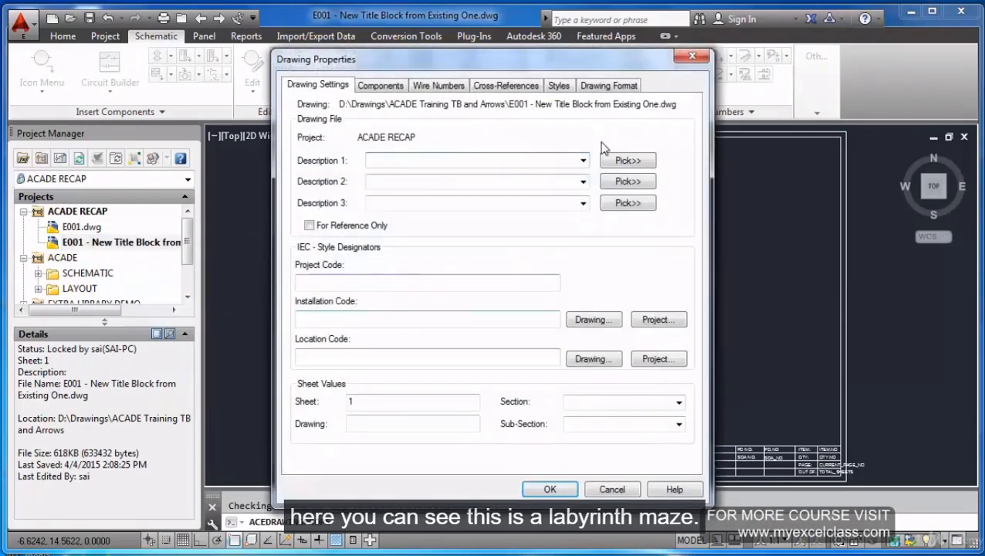
click(622, 91)
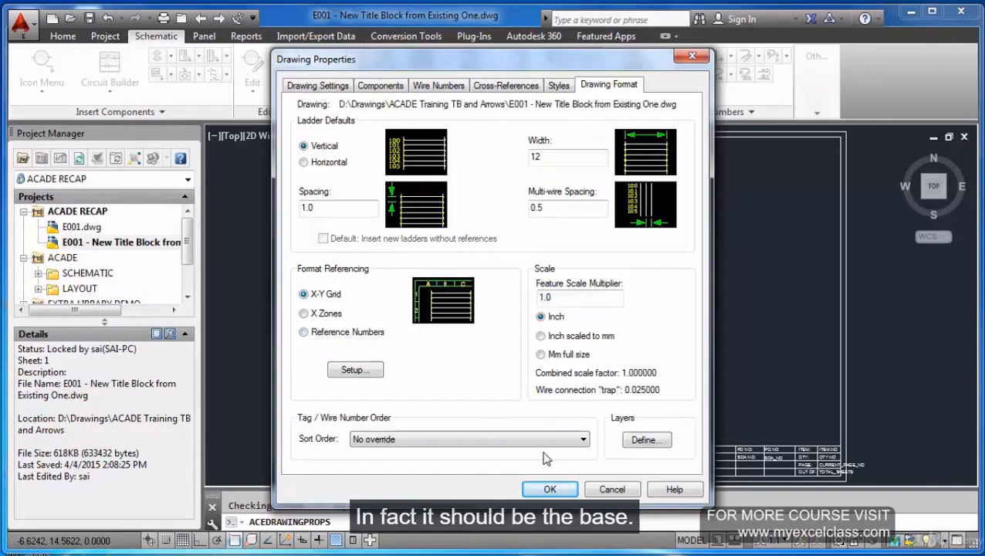
click(550, 489)
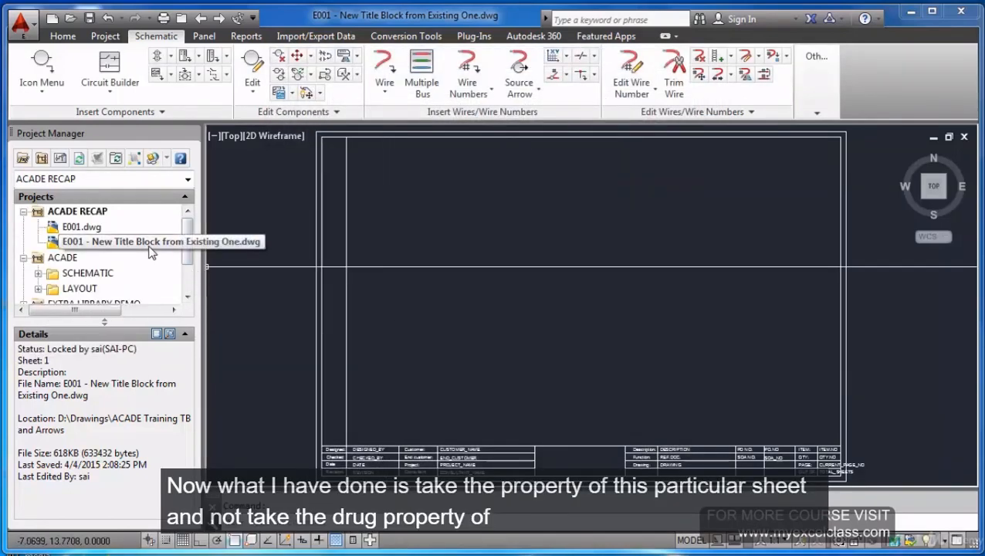
Look at the project-level settings of the ACADE RECAP project.
right_click(77, 212)
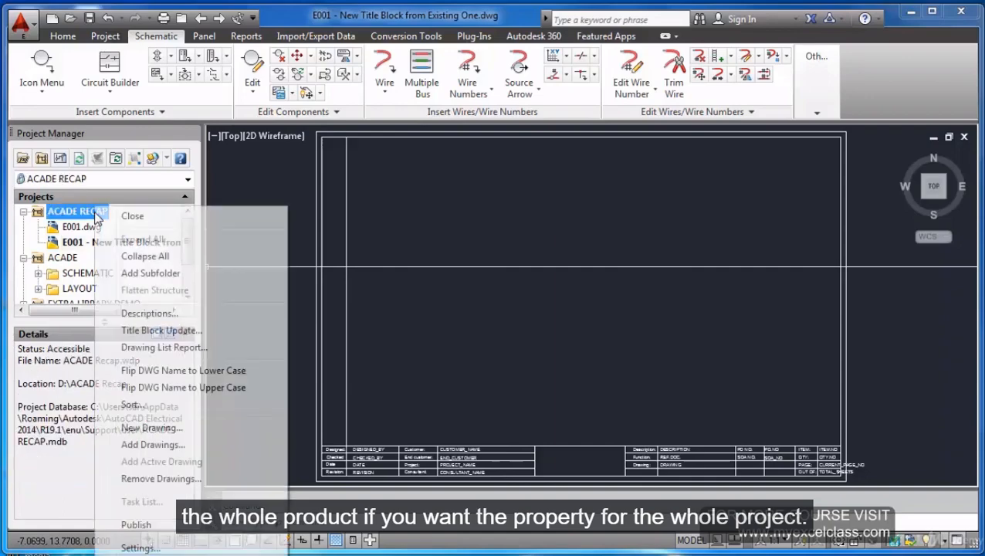
click(140, 548)
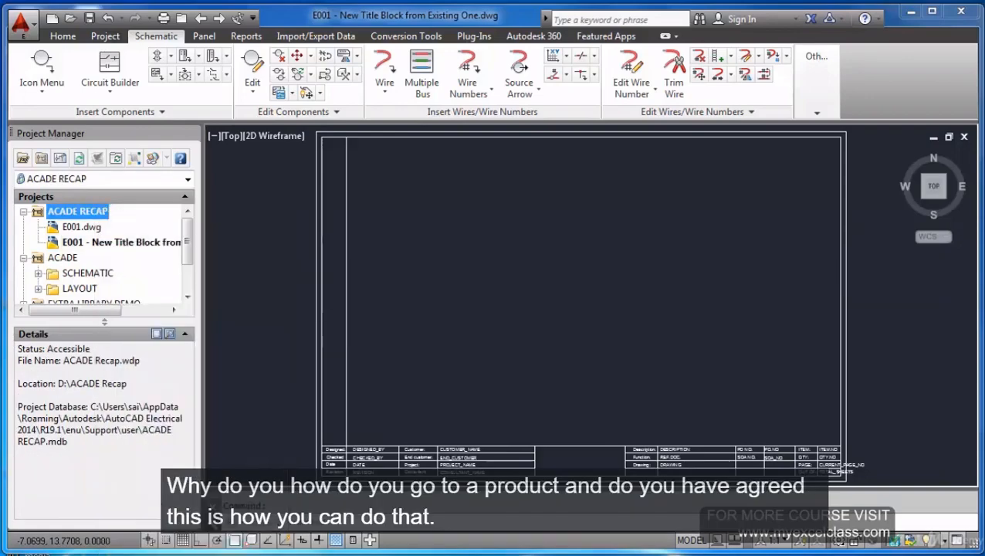
click(594, 66)
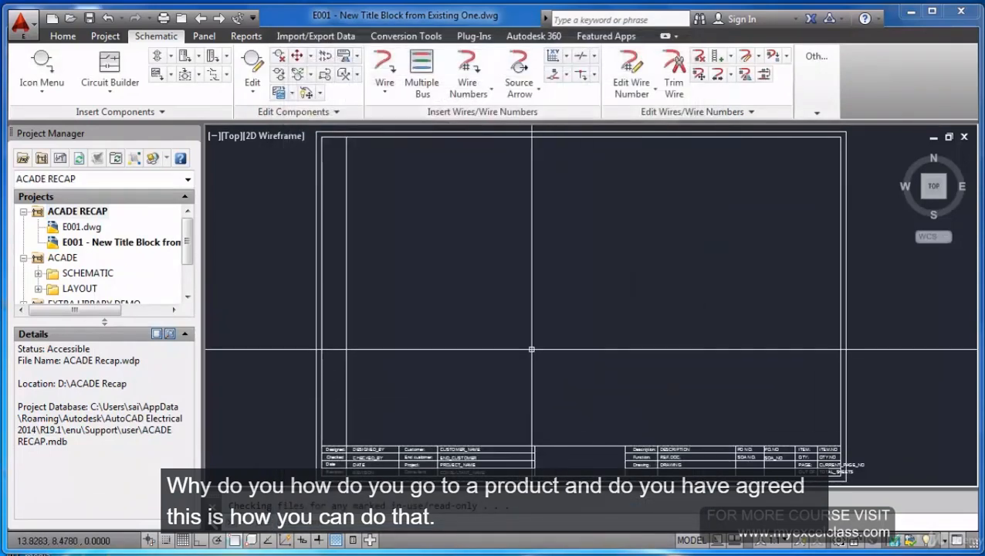
Start X-Y Grid Setup and set the spacing to 4.3 horizontal and 2.8 vertical.
click(551, 58)
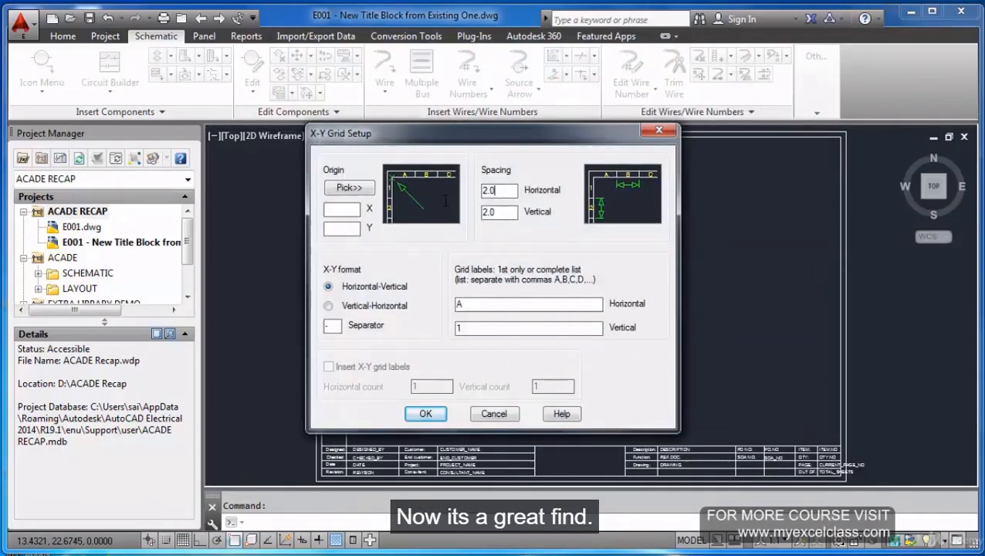
key(Escape)
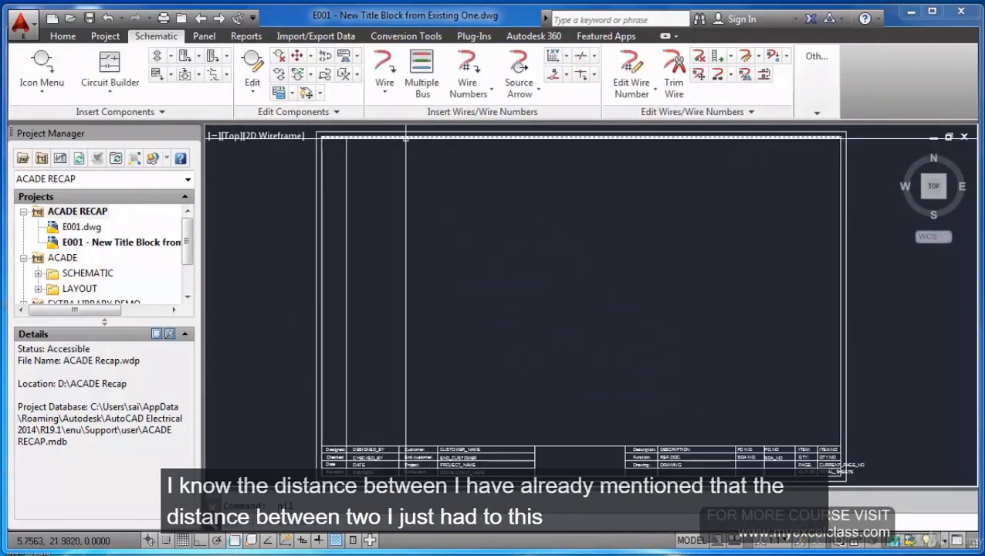
click(565, 57)
click(576, 115)
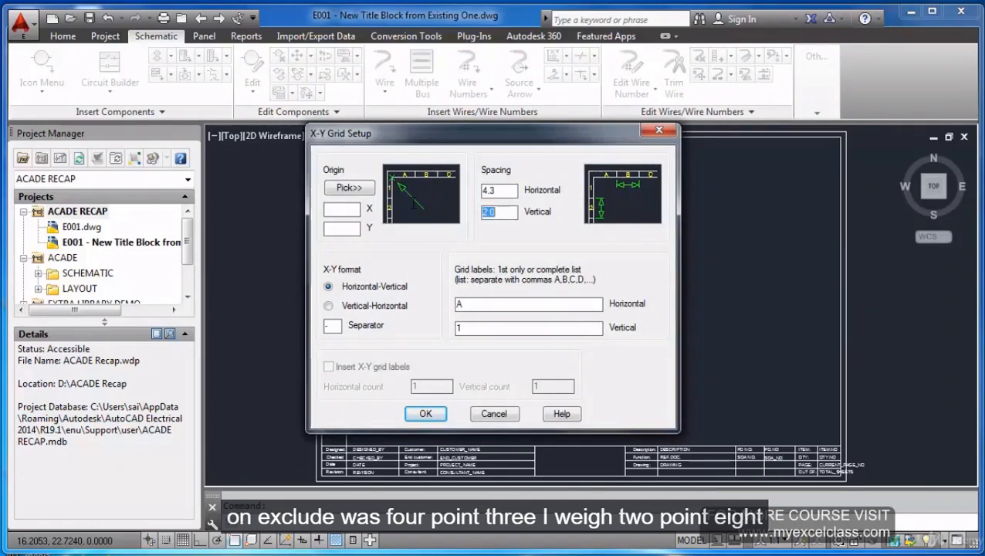
text(2.8)
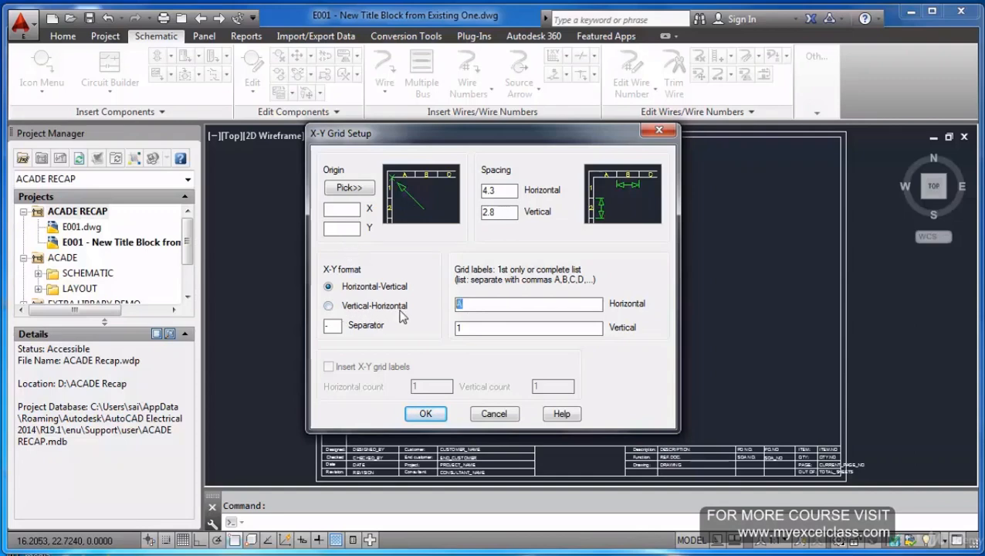
Set the first grid labels to 1 horizontally and A vertically, with the origin at the inner frame's upper-left corner.
drag(546, 135, 560, 179)
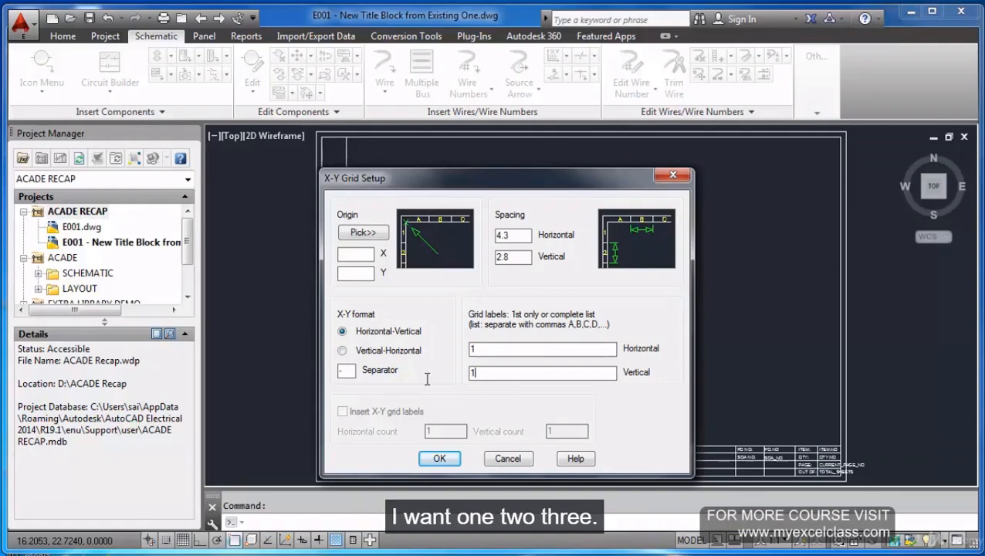
drag(427, 379, 428, 379)
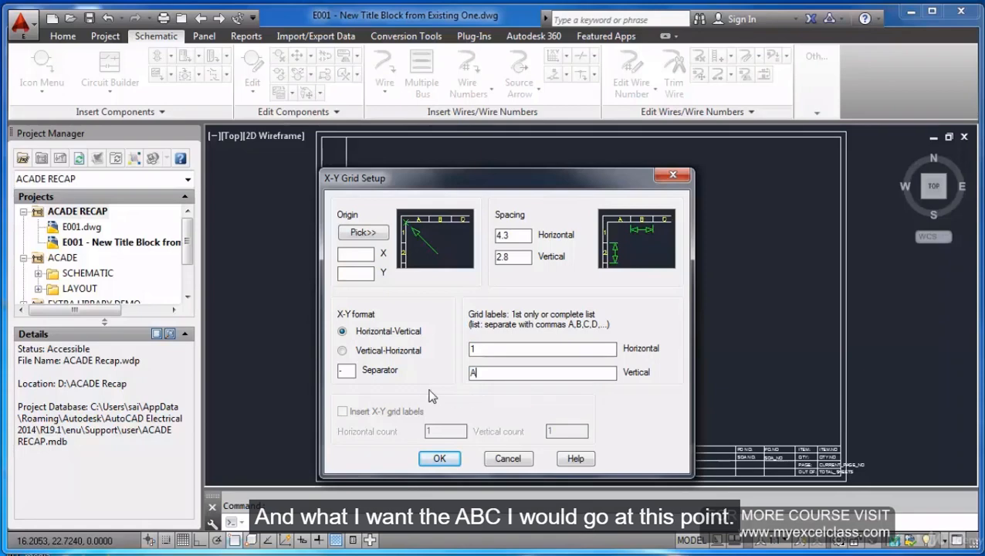
click(363, 233)
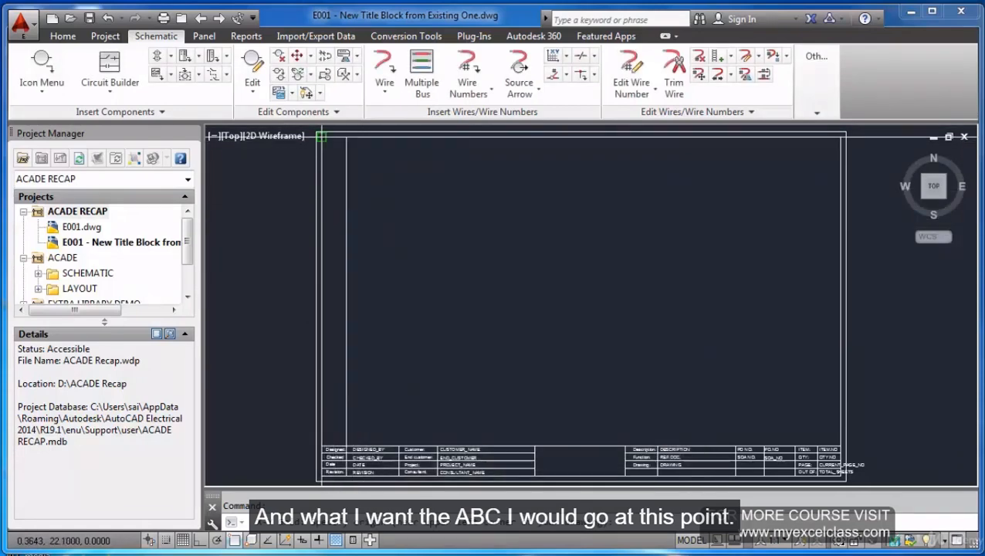
click(321, 137)
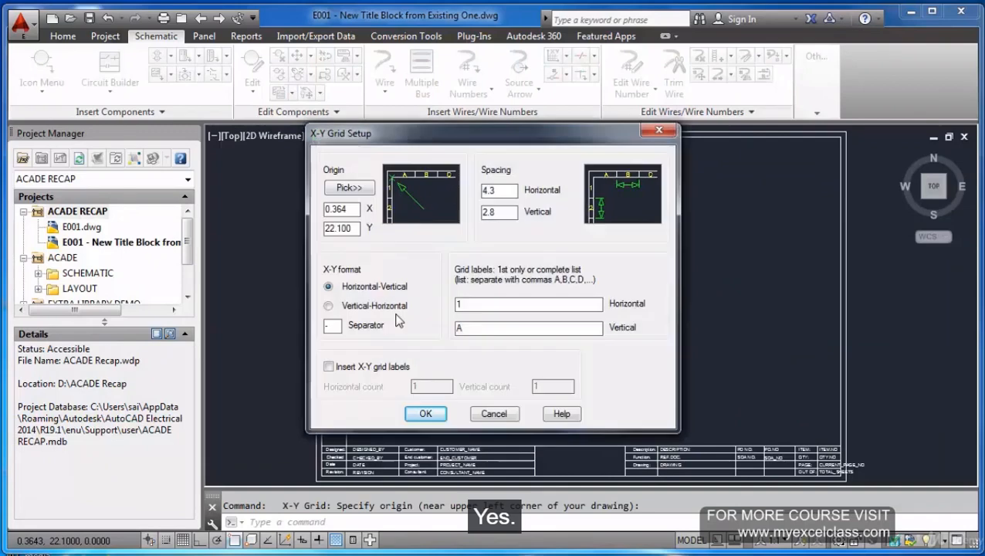
Insert X-Y grid labels with a horizontal count of 8 and a vertical count of 8.
click(328, 370)
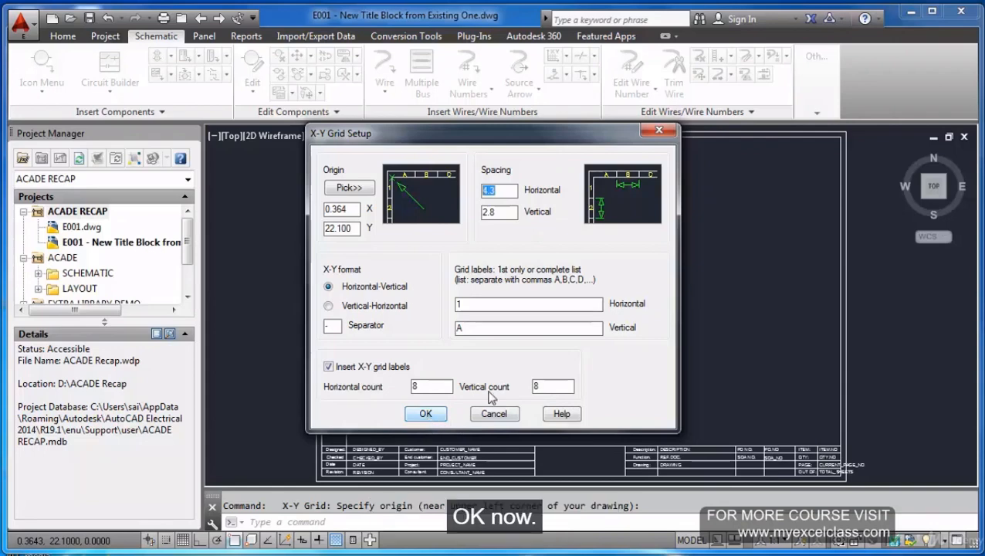
drag(523, 145, 530, 169)
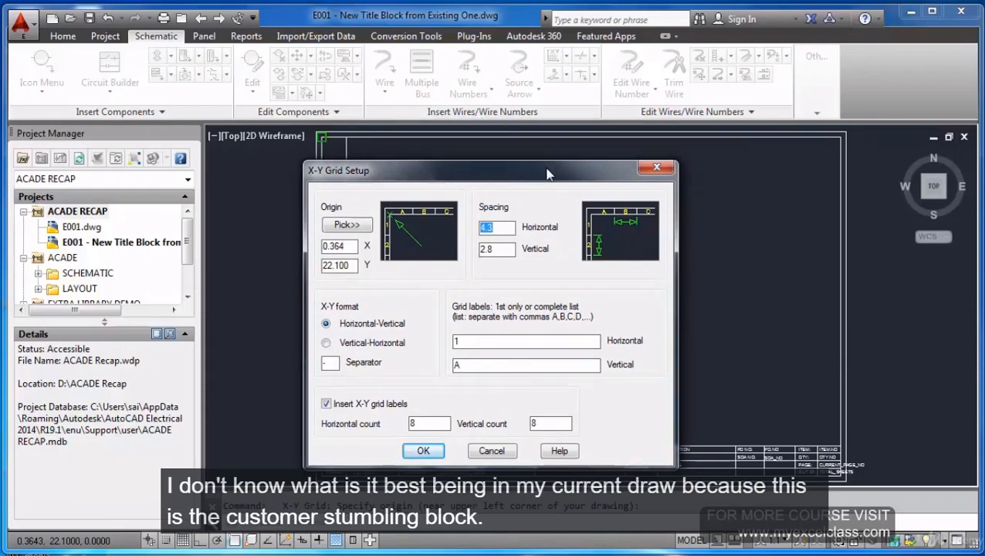
drag(546, 174, 553, 162)
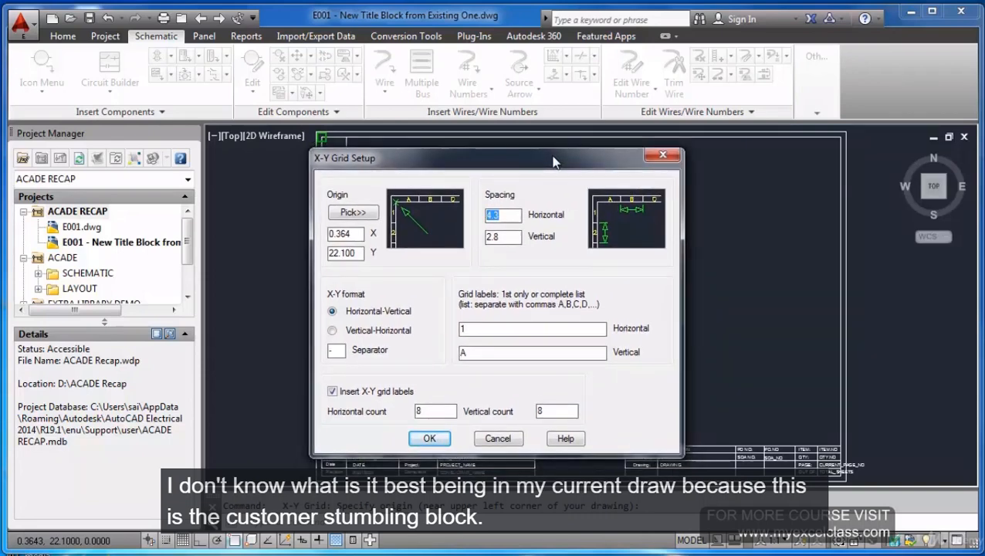
click(430, 439)
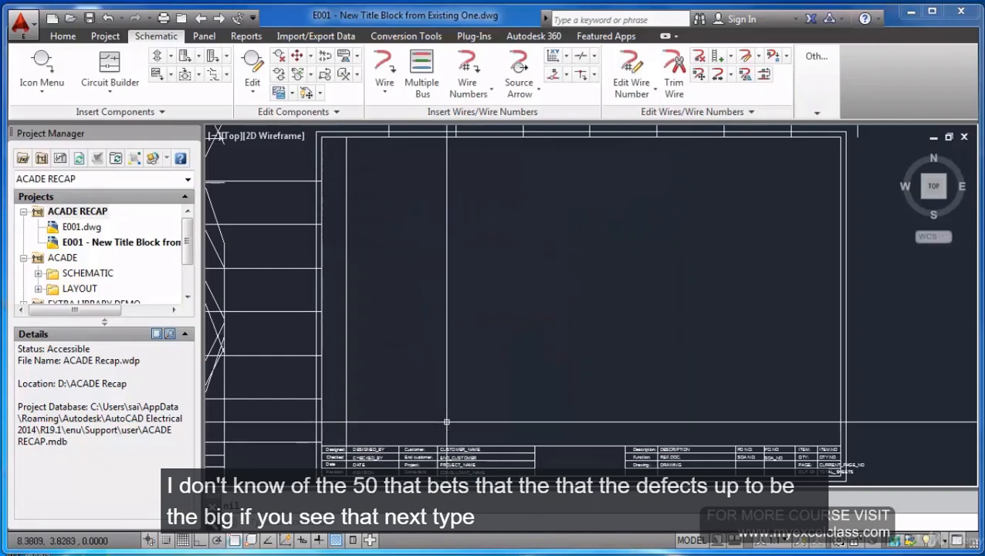
Examine the inserted grid labels and list the text properties of column label 8, including its height.
scroll(489, 311, up, 5)
scroll(435, 380, up, 4)
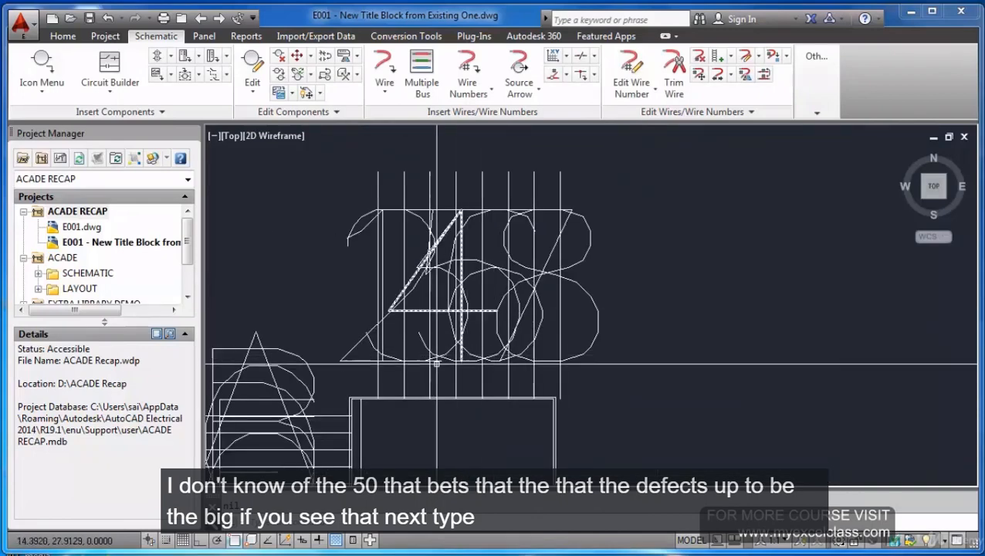
scroll(435, 381, down, 6)
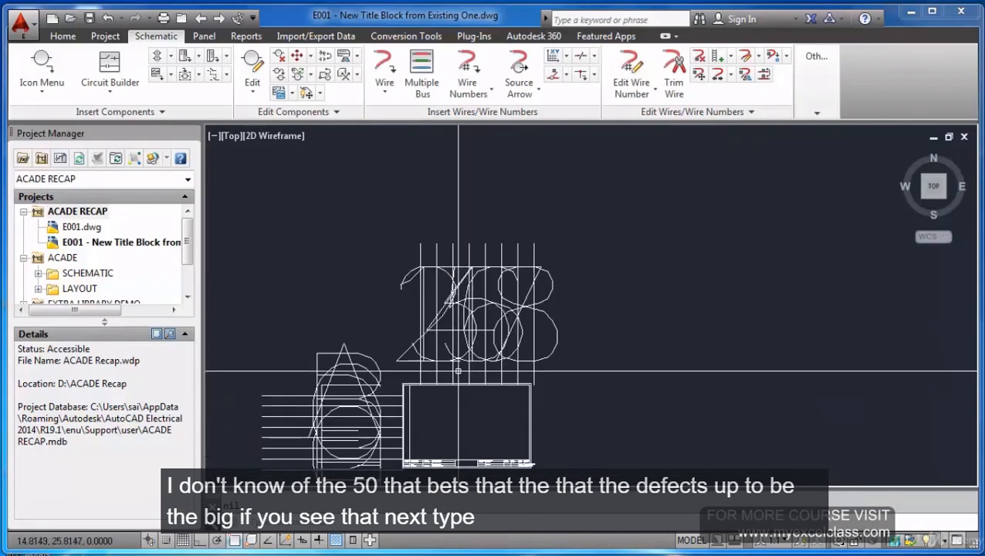
scroll(491, 316, up, 5)
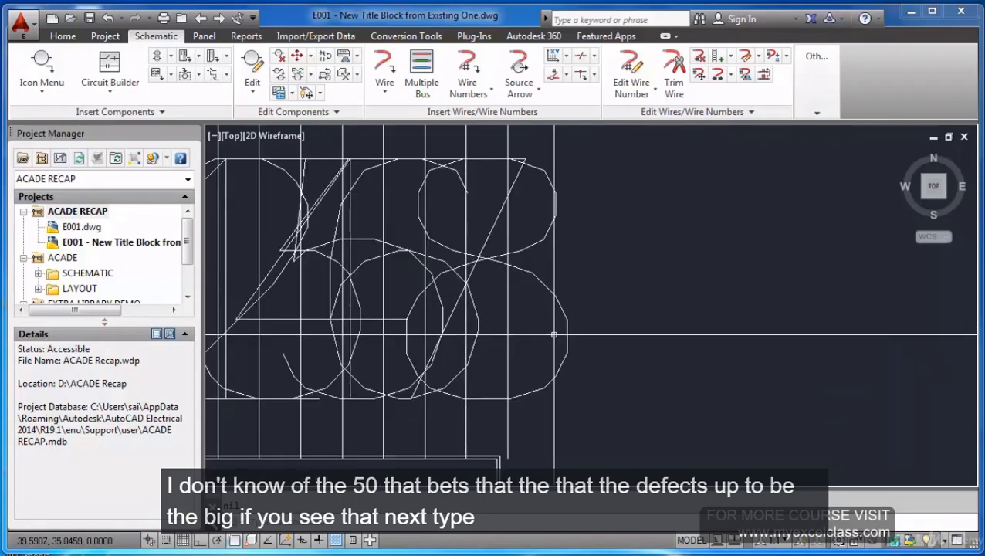
click(569, 332)
key(Return)
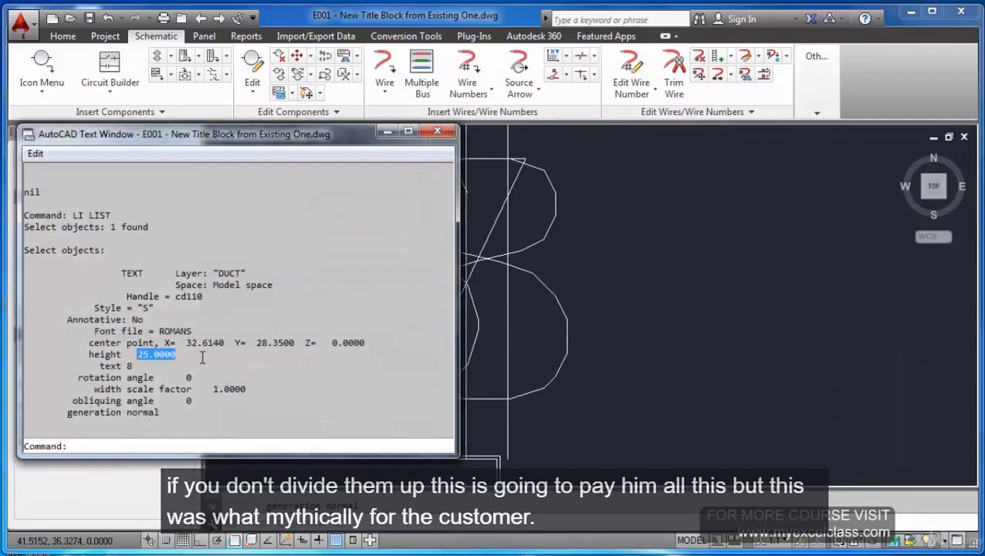
click(437, 132)
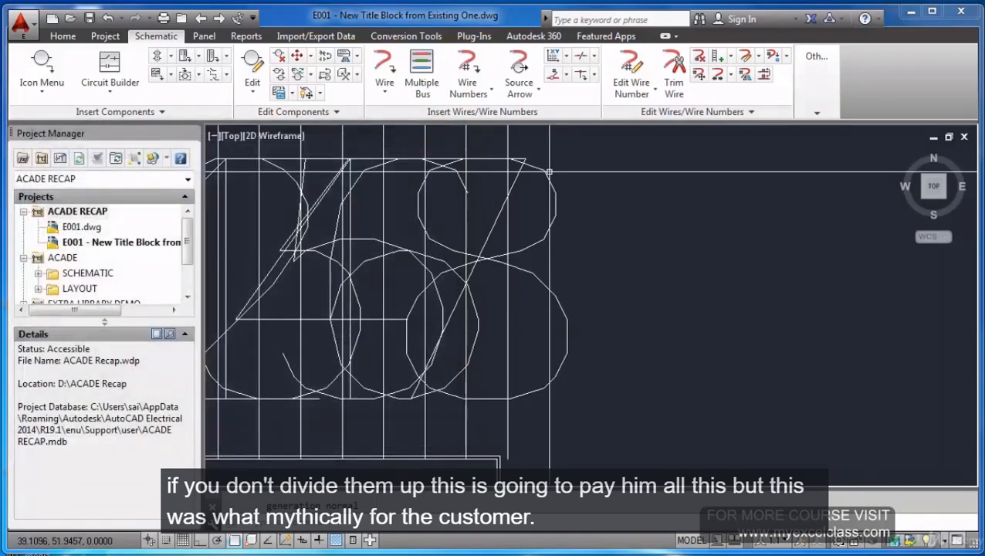
Erase all the oversized grid labels and fit the title block's extents in view.
scroll(567, 193, down, 5)
text(e)
key(Return)
click(471, 180)
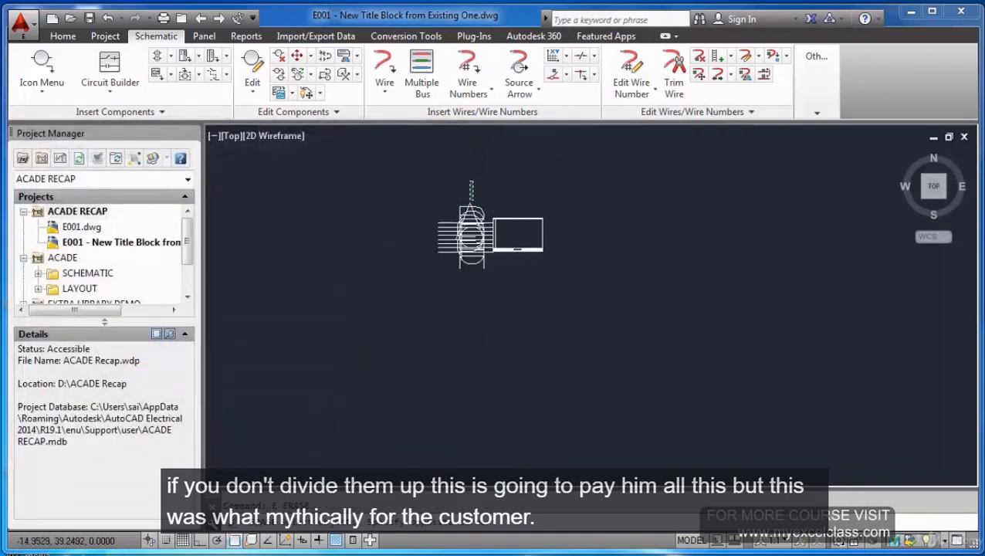
click(452, 298)
key(Return)
text(ze)
key(Return)
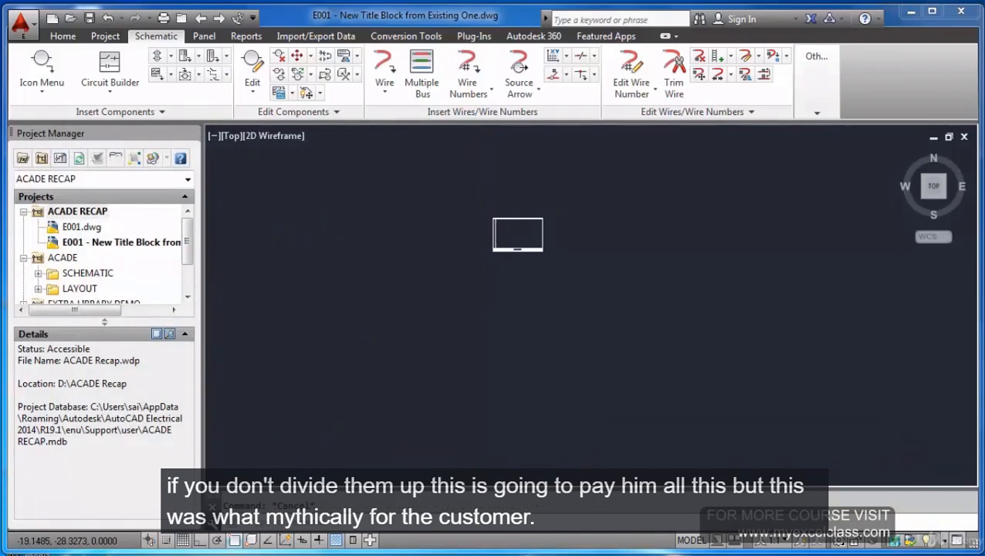
text(z)
key(Return)
text(e)
key(Return)
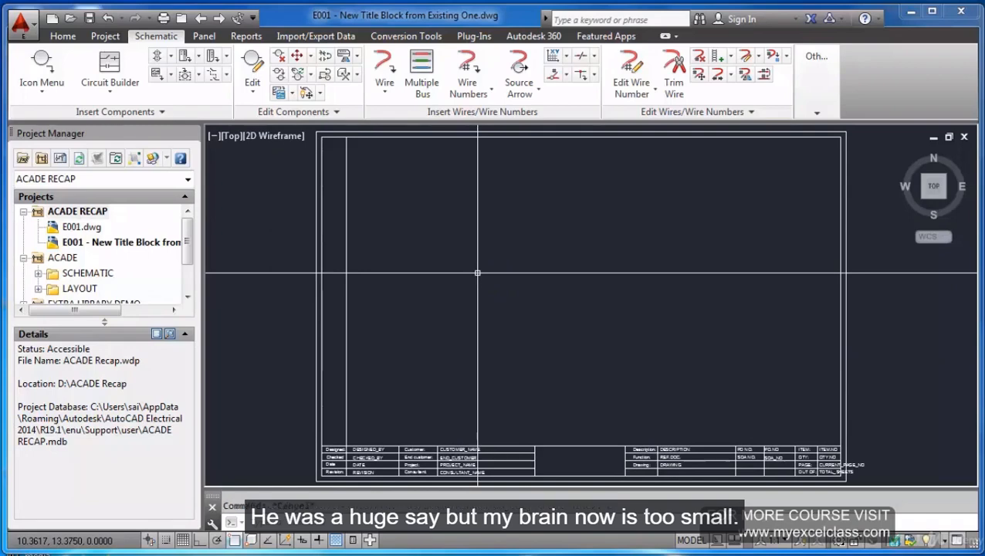
Create a short sample text inside the frame with a much smaller text height, and erase the sample.
text(dt)
key(Return)
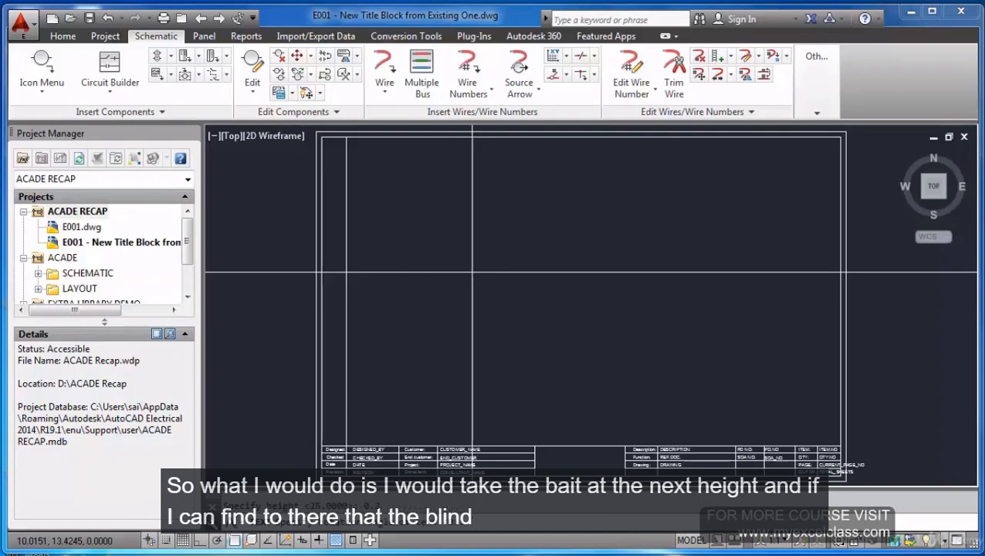
key(Return)
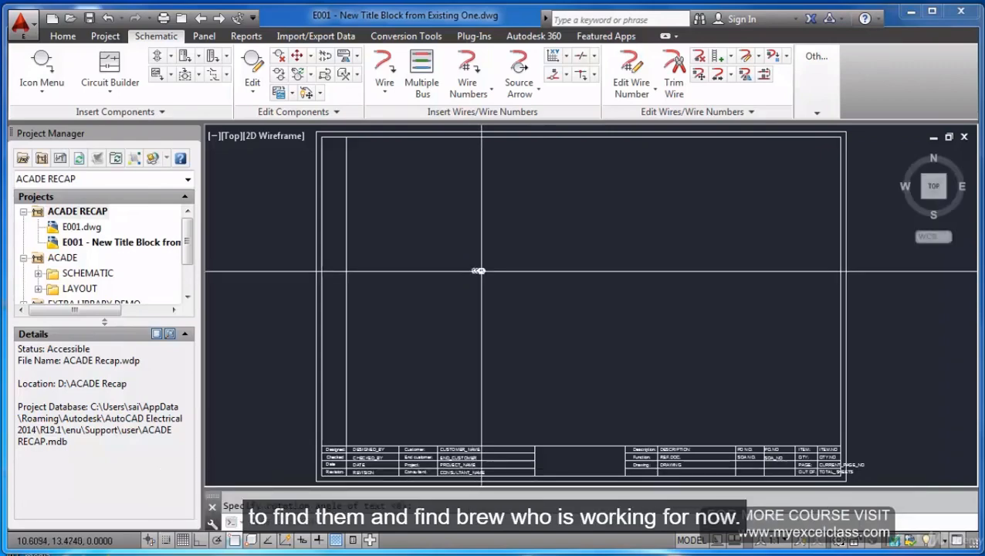
text(e)
key(Return)
click(505, 260)
click(445, 279)
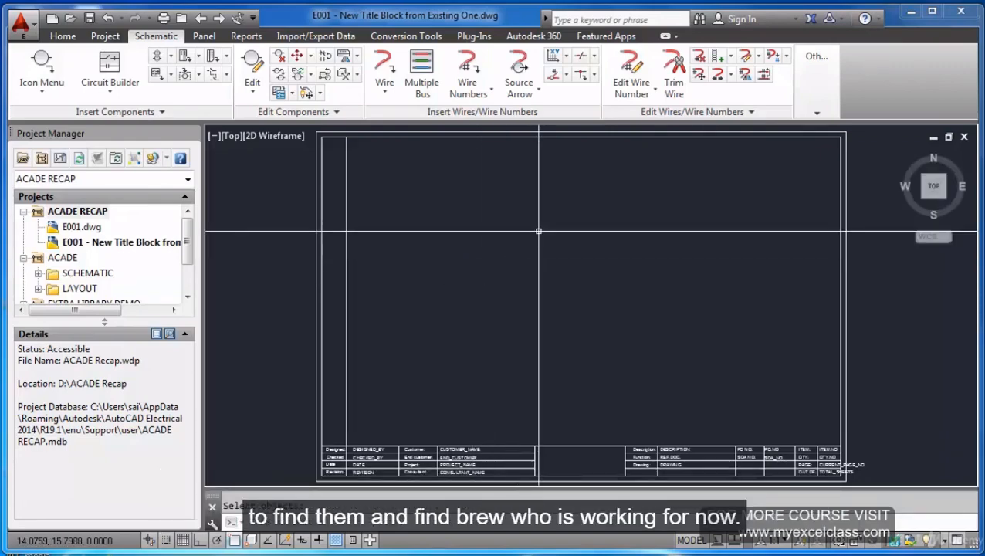
Insert X-Y grid labels again from the inner frame's upper-left corner, with a horizontal count of 8 and a vertical count of 8.
click(553, 58)
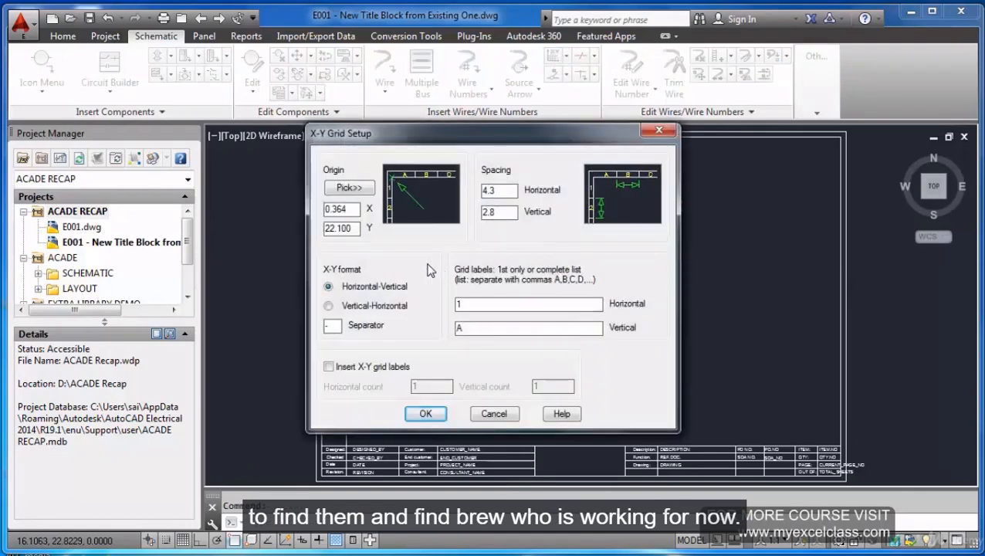
click(365, 190)
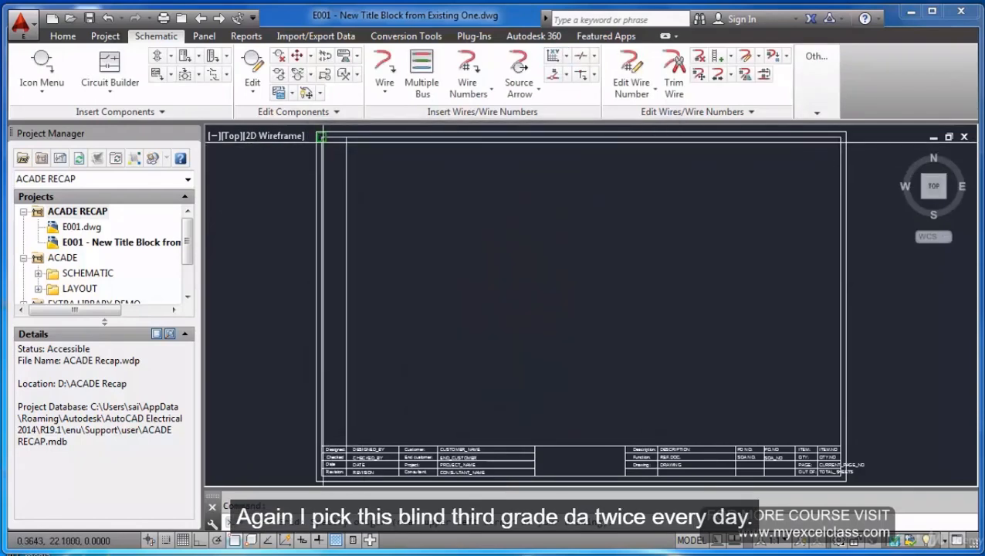
click(320, 137)
click(328, 368)
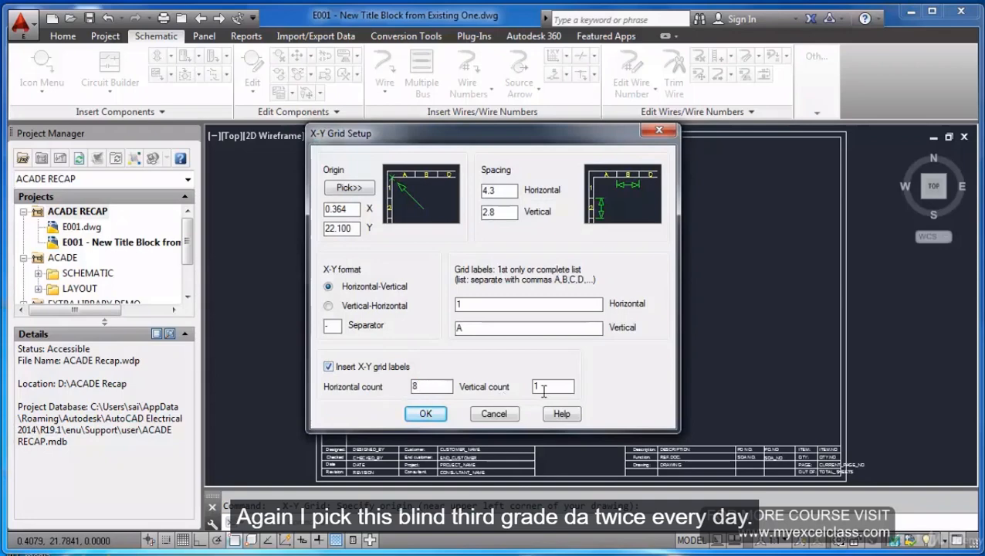
click(425, 414)
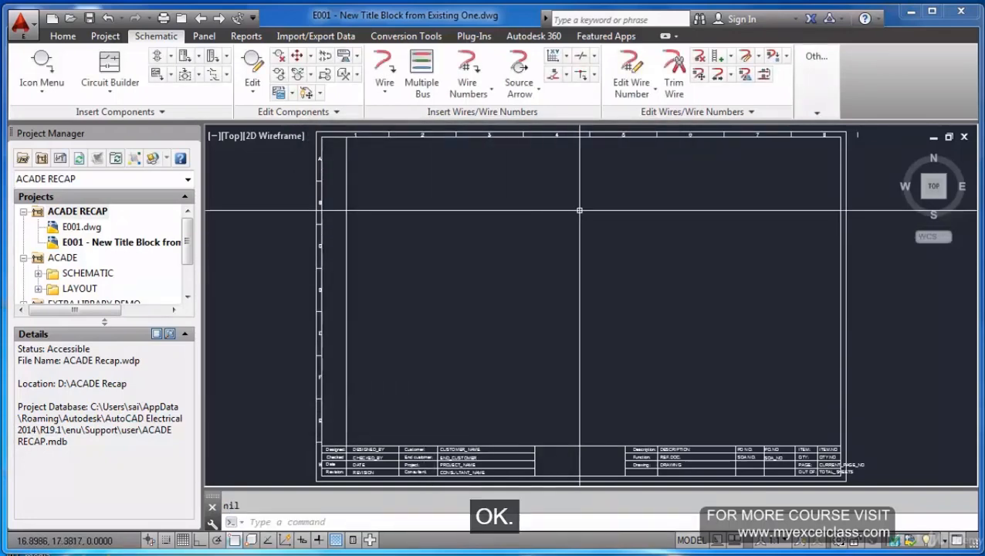
Erase the stray column tick mark beyond the frame's right edge, past column label 8.
scroll(782, 147, up, 5)
scroll(782, 147, down, 6)
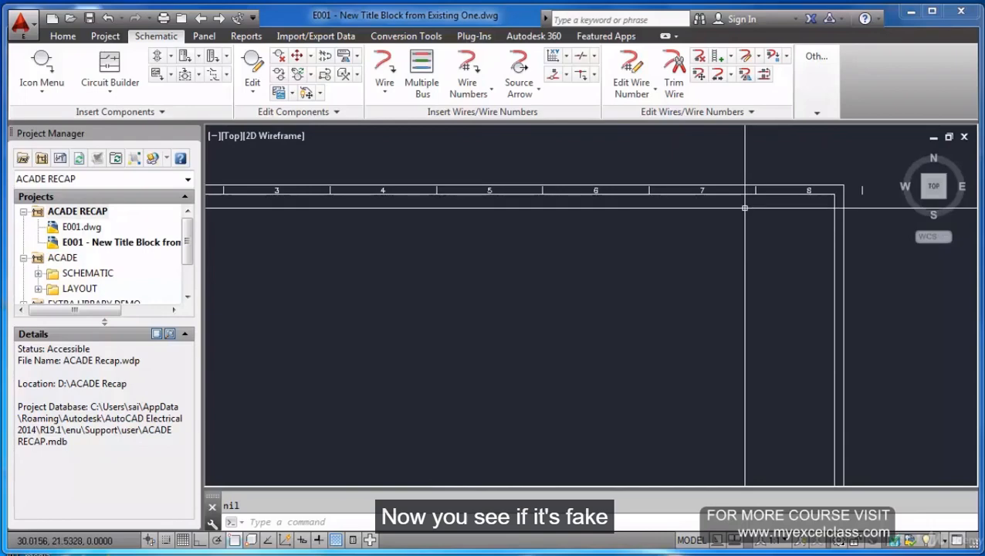
text(e)
key(Return)
click(811, 185)
click(827, 215)
key(Return)
scroll(633, 209, down, 6)
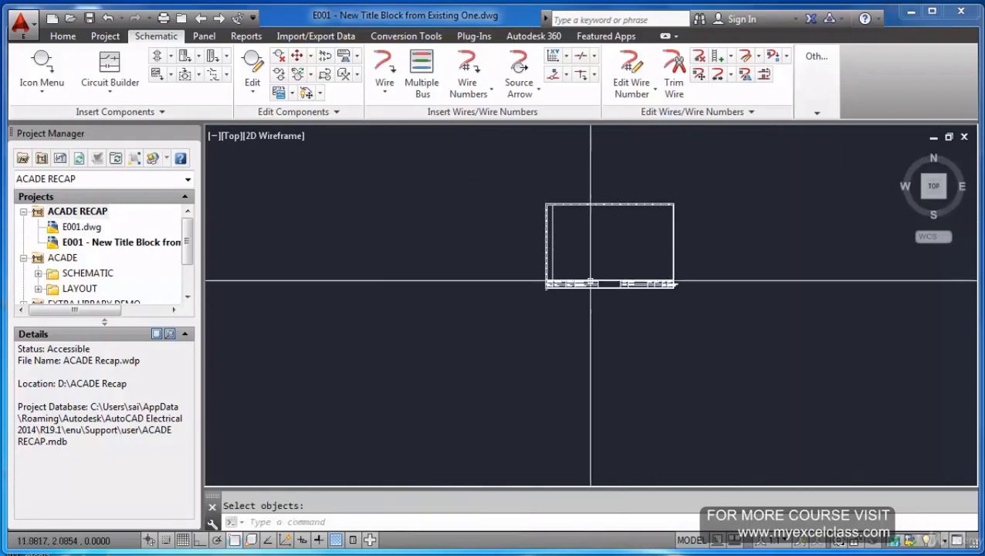
Erase the stray row tick mark below the frame under row label H, and fit the drawing's extents in view.
scroll(553, 284, up, 8)
text(e)
key(Return)
click(515, 298)
click(478, 311)
key(Return)
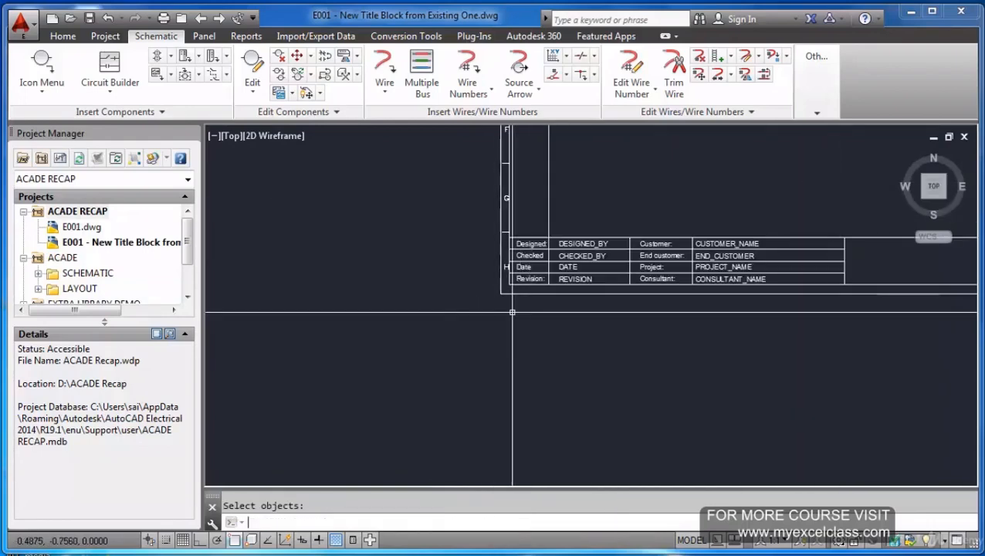
text(ze)
key(Return)
key(Escape)
text(z)
key(Return)
text(e)
key(Return)
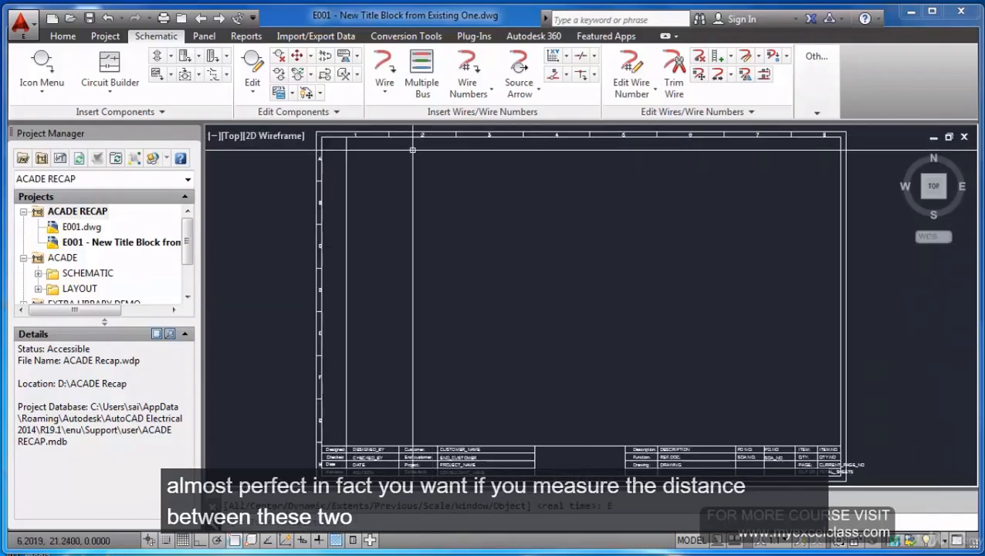
Measure the width of column 7 between its two tick marks along the inner frame.
scroll(811, 145, up, 6)
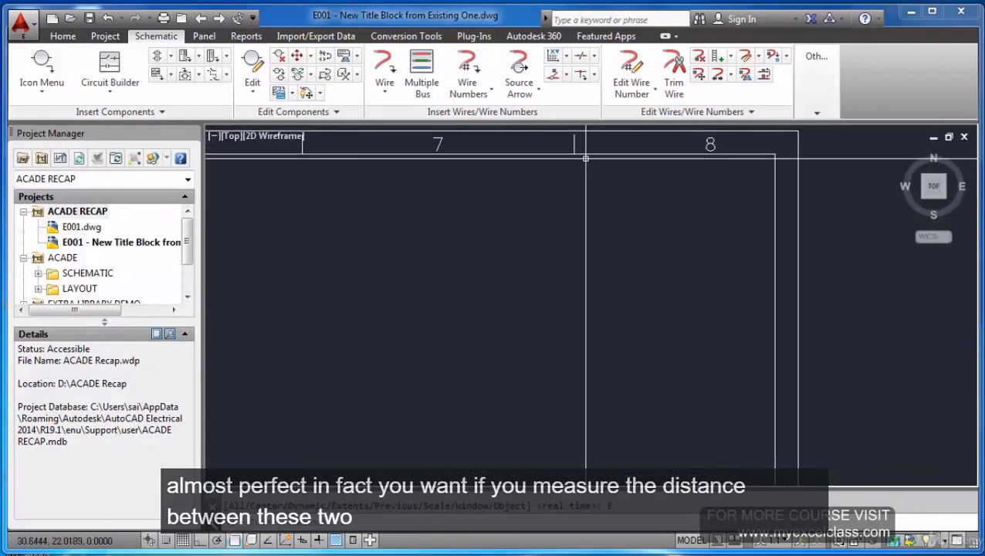
text(d)
key(Return)
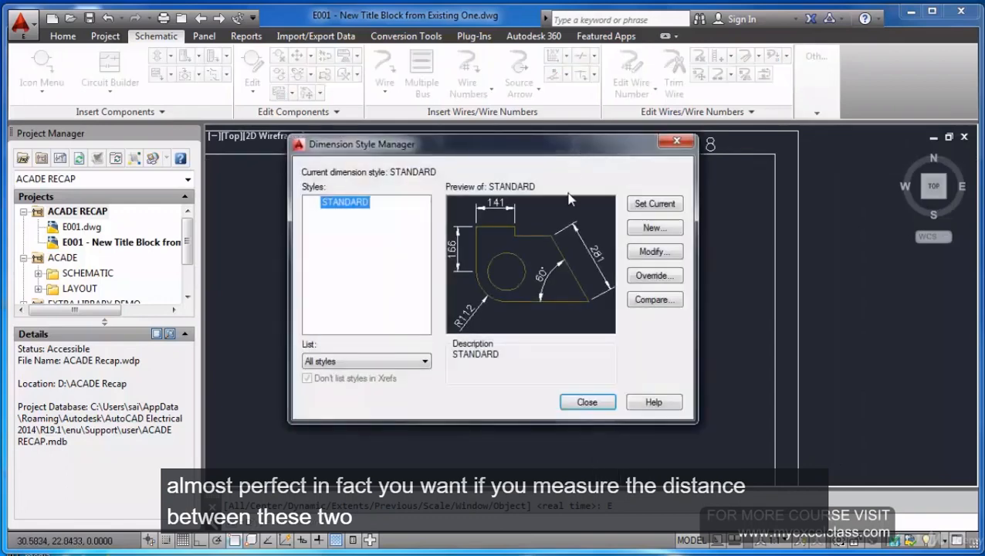
key(Escape)
key(Escape)
text(DIS)
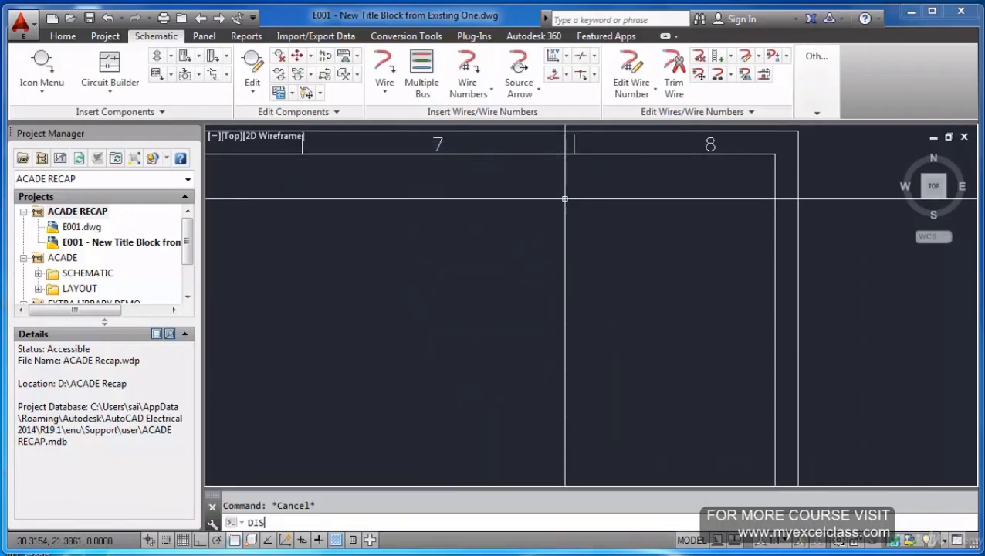
text(T)
key(Return)
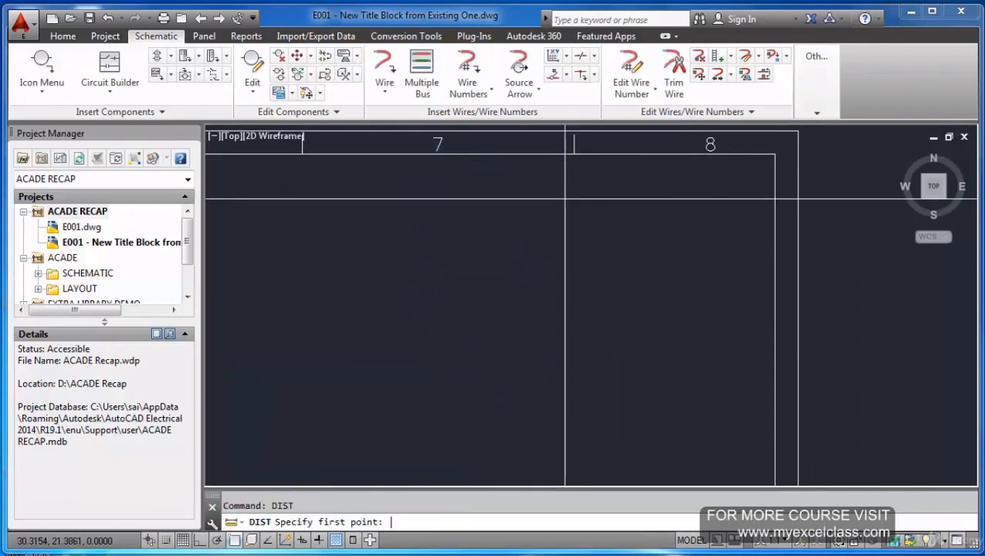
click(301, 156)
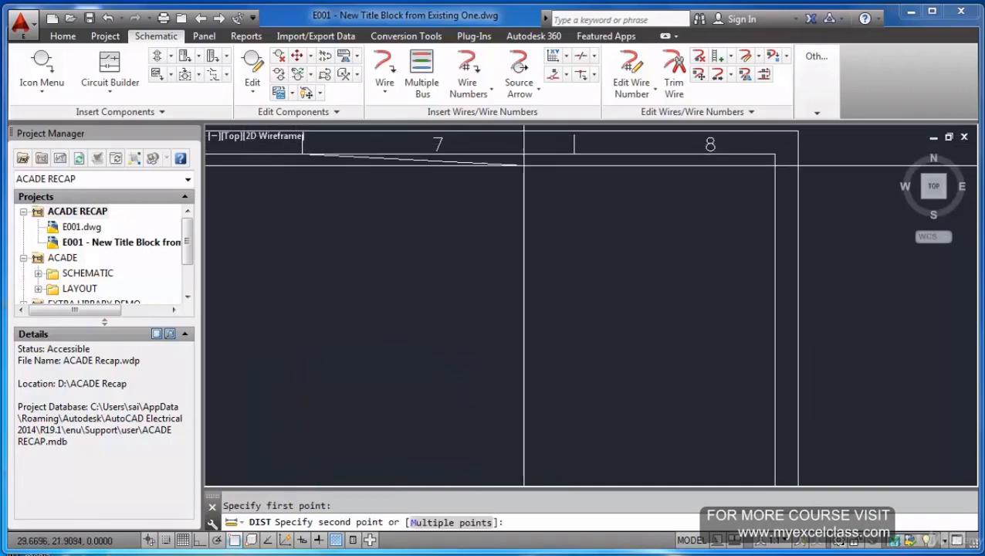
click(573, 153)
Measure the width of column 8 up to the inner frame's right corner, and the width of column 5.
key(Return)
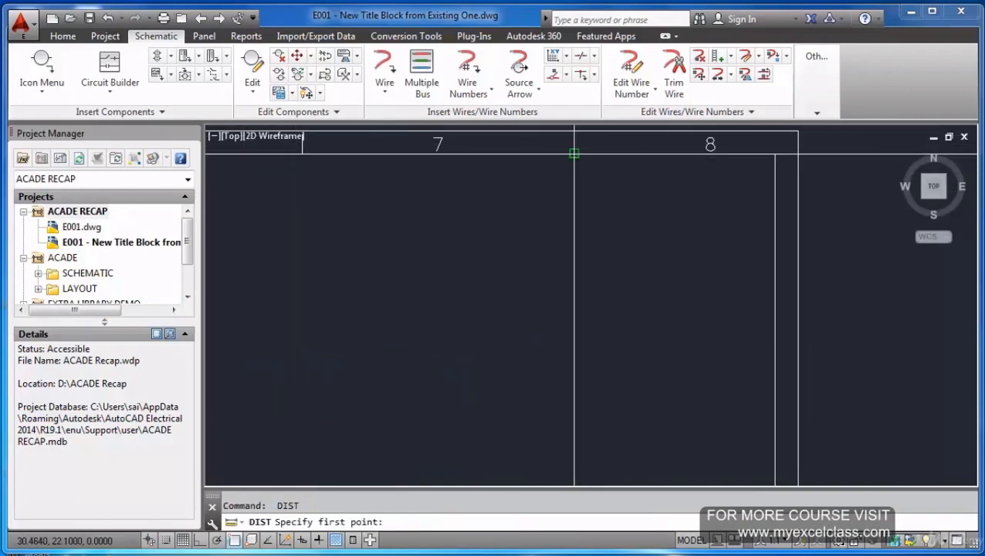
click(573, 154)
click(774, 156)
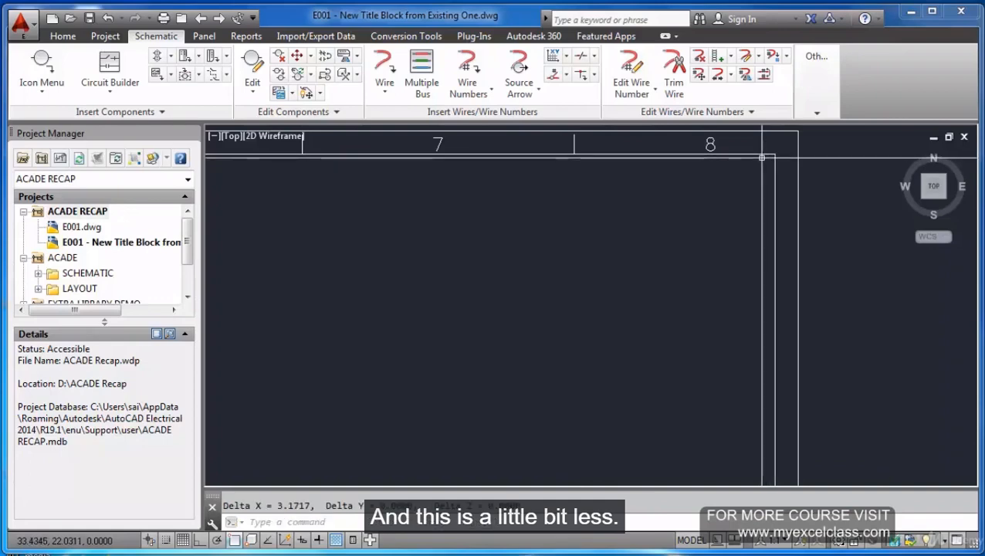
scroll(761, 158, down, 4)
key(Return)
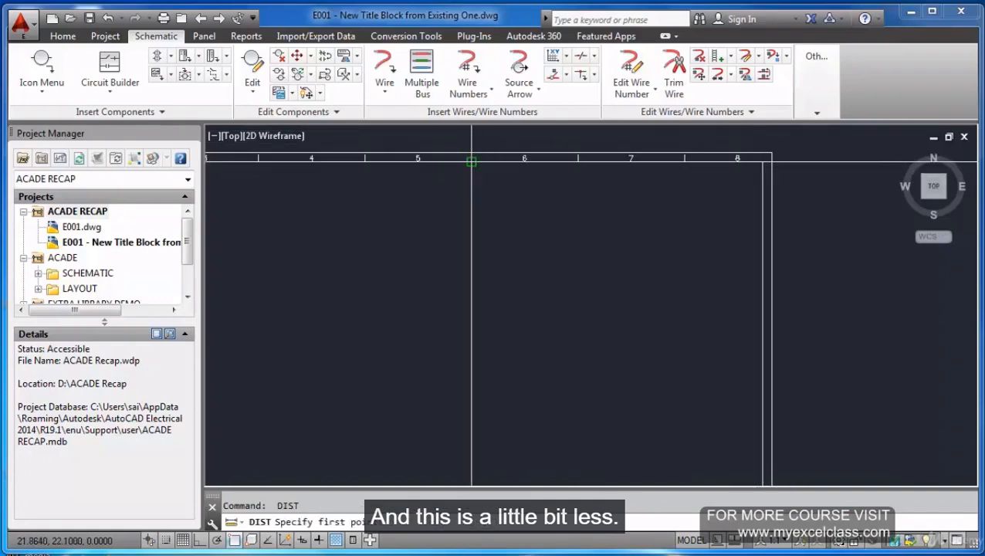
click(471, 161)
click(363, 157)
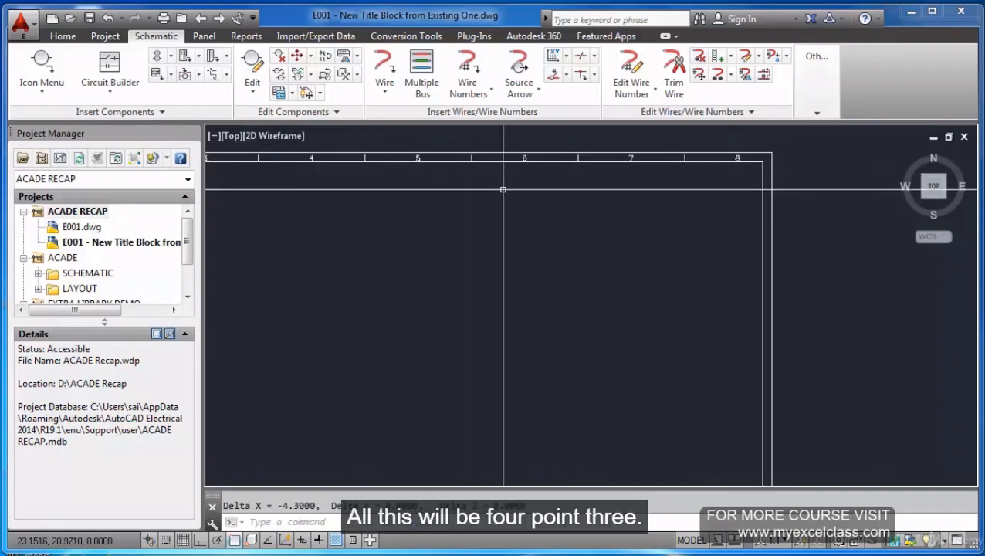
Check the vertical spacing in X-Y Grid Setup and measure the height of row B between its tick marks.
click(554, 59)
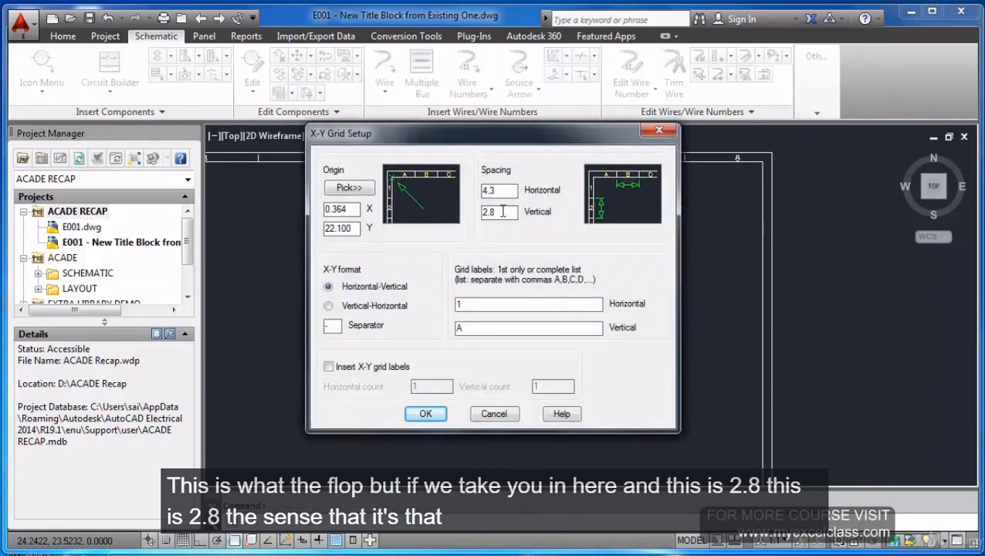
click(659, 131)
scroll(616, 221, down, 6)
scroll(457, 219, up, 8)
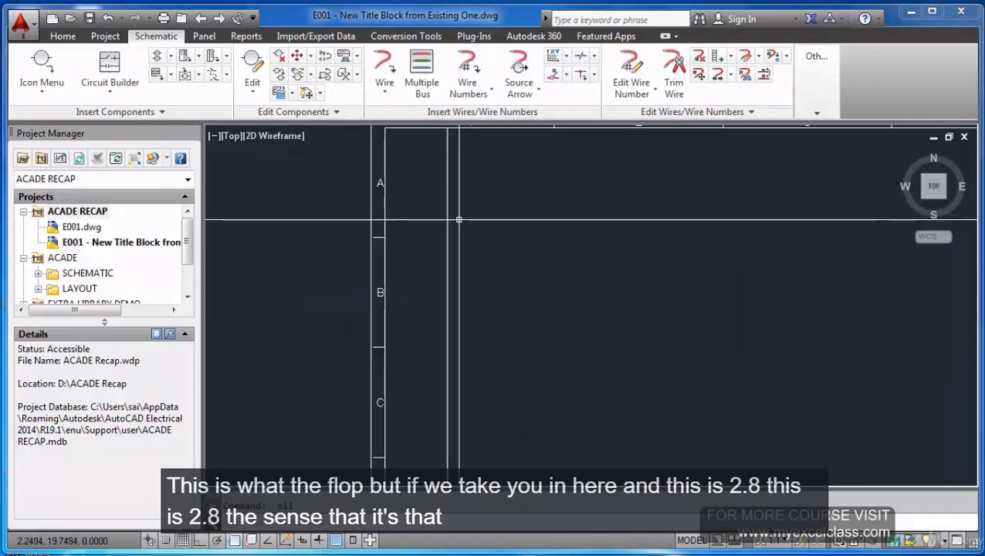
key(Return)
key(Escape)
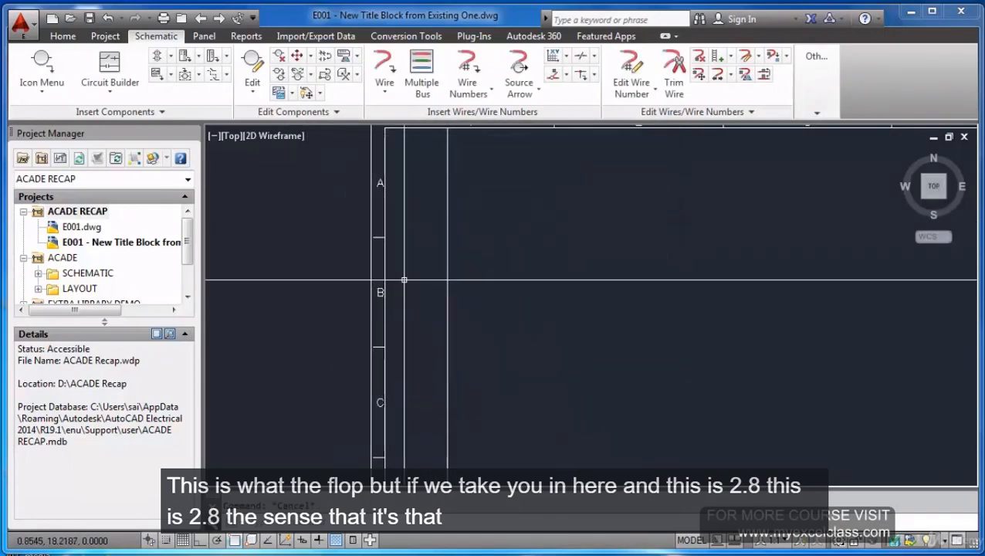
text(DIST)
key(Return)
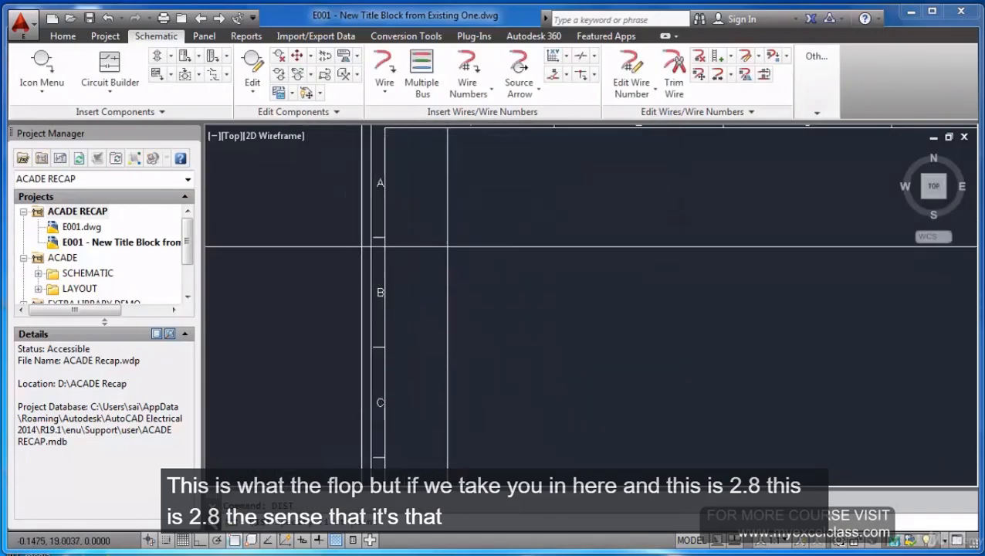
click(384, 237)
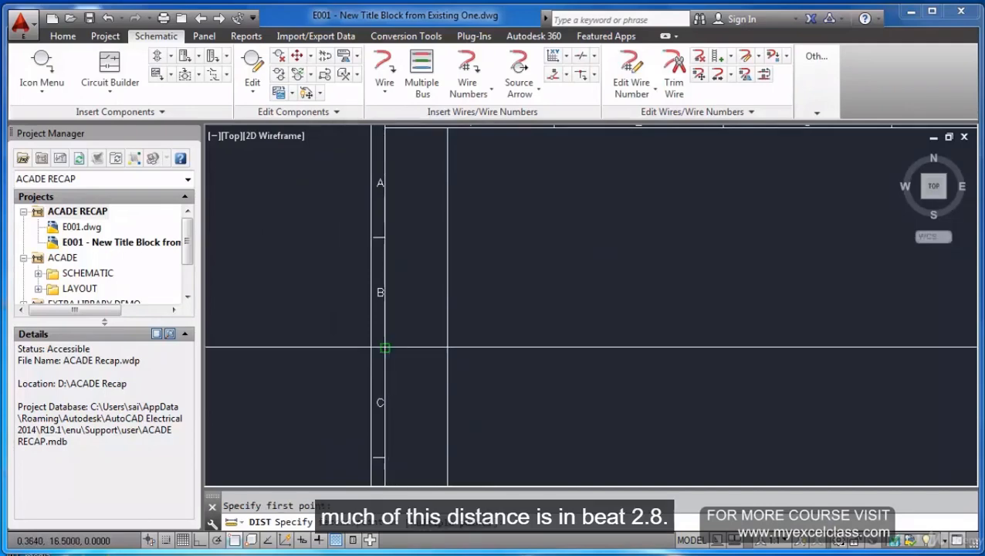
click(384, 349)
key(Escape)
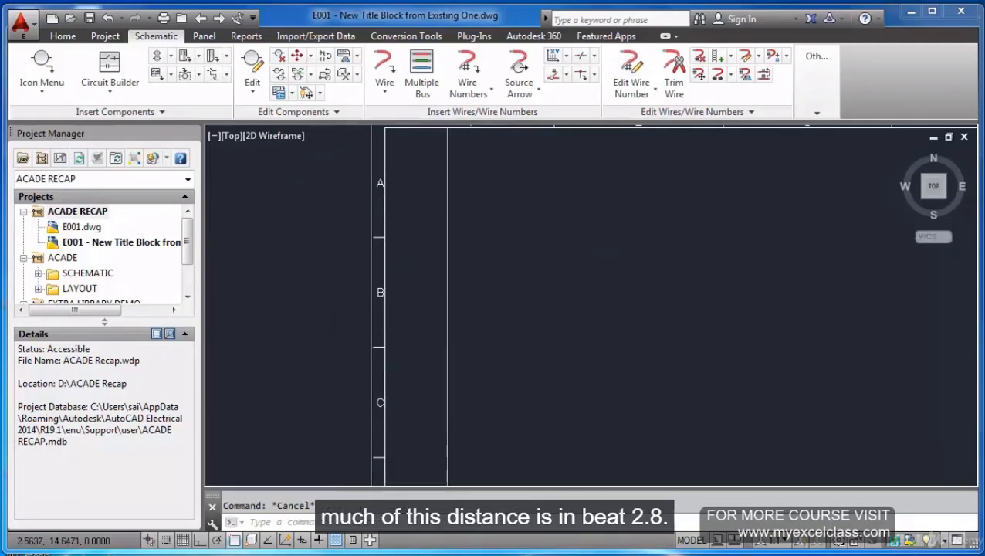
Draw two short horizontal wires inside the frame within row B, the second one lower and further right.
text(ZE)
key(Return)
scroll(398, 139, down, 8)
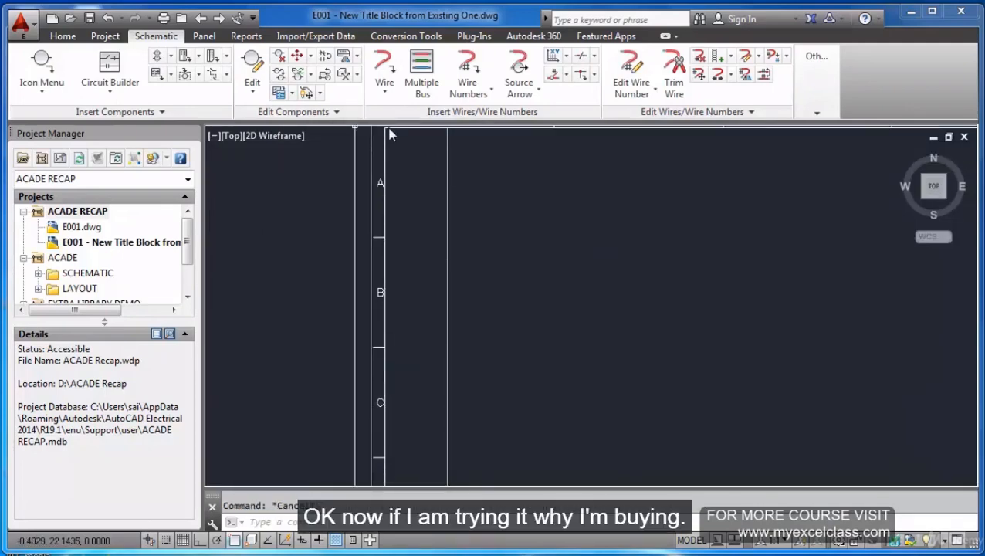
click(385, 63)
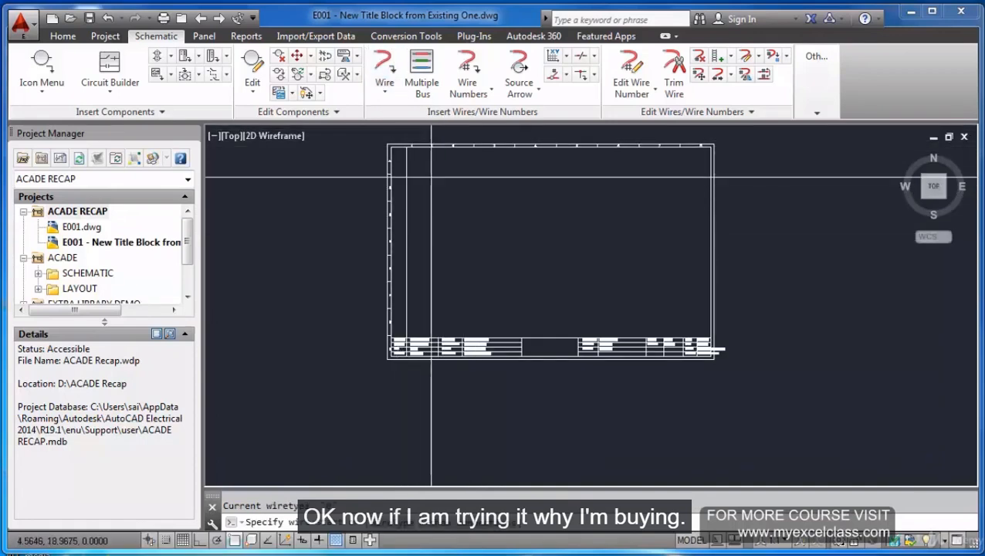
scroll(420, 176, up, 5)
click(420, 176)
click(521, 176)
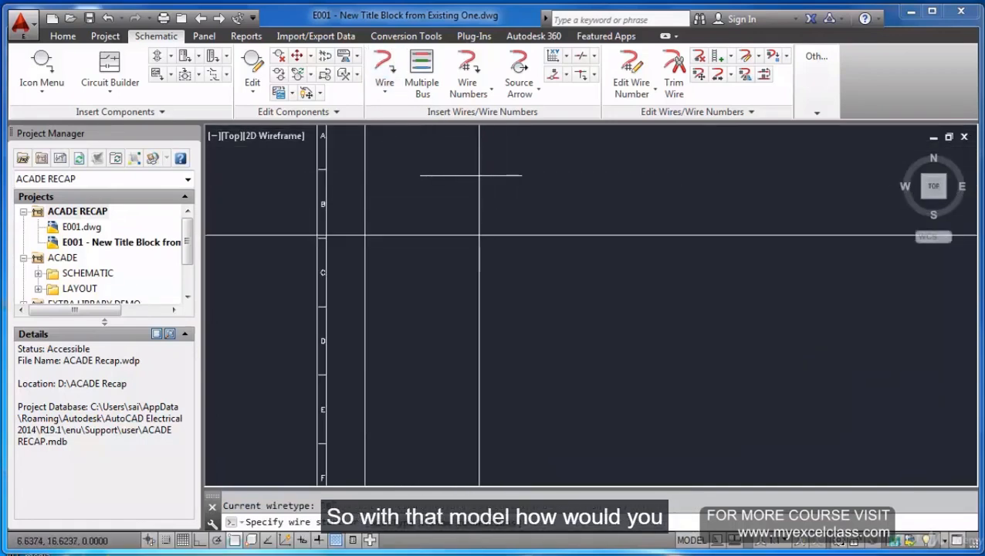
key(Escape)
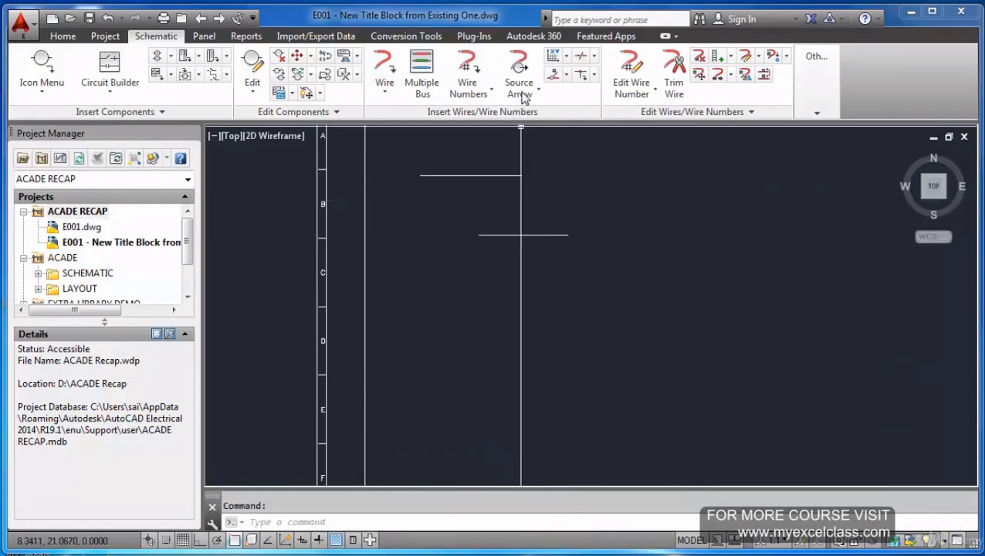
Insert a source signal arrow with code 1VDC on the upper wire's right end and its destination arrow on the lower wire's left end.
click(519, 70)
click(520, 175)
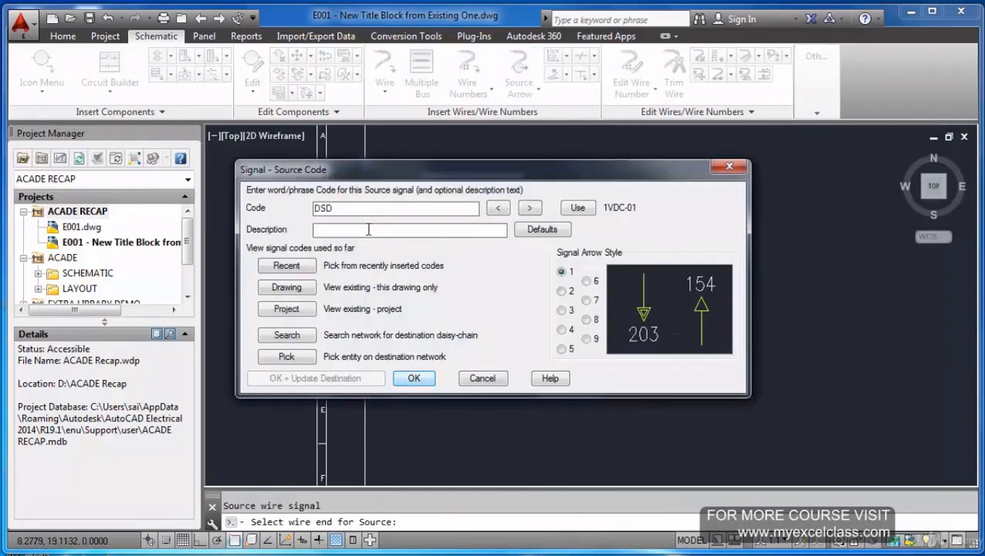
text(1VDC)
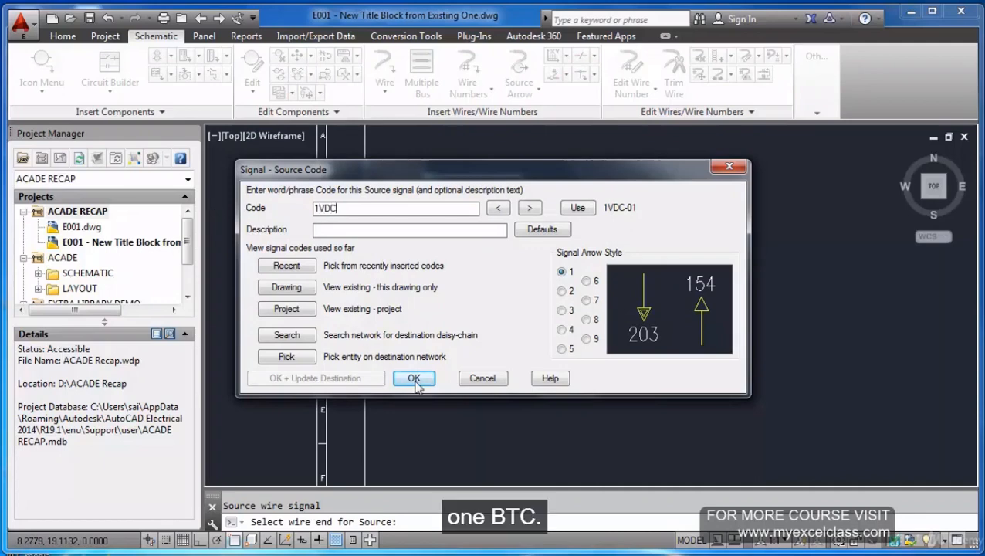
click(413, 378)
click(468, 284)
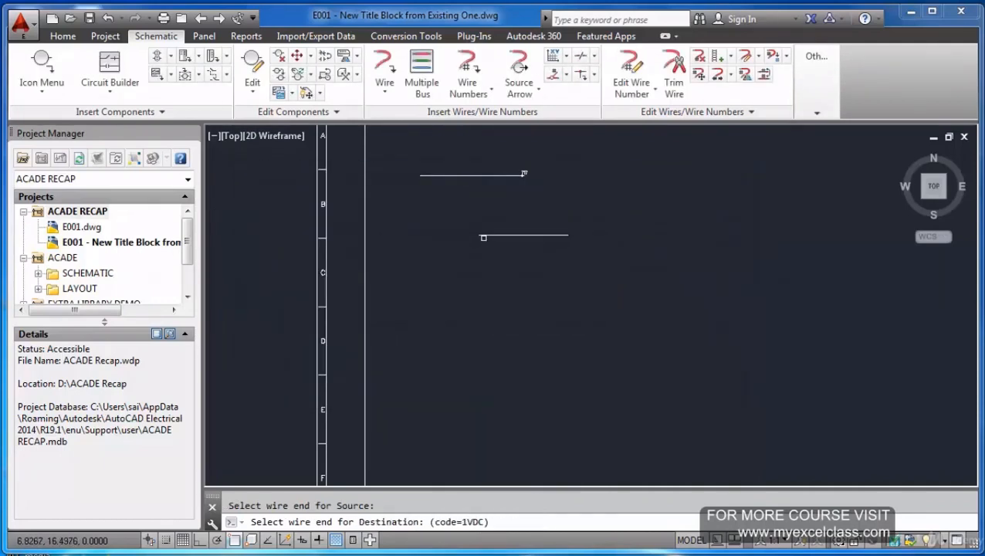
click(483, 233)
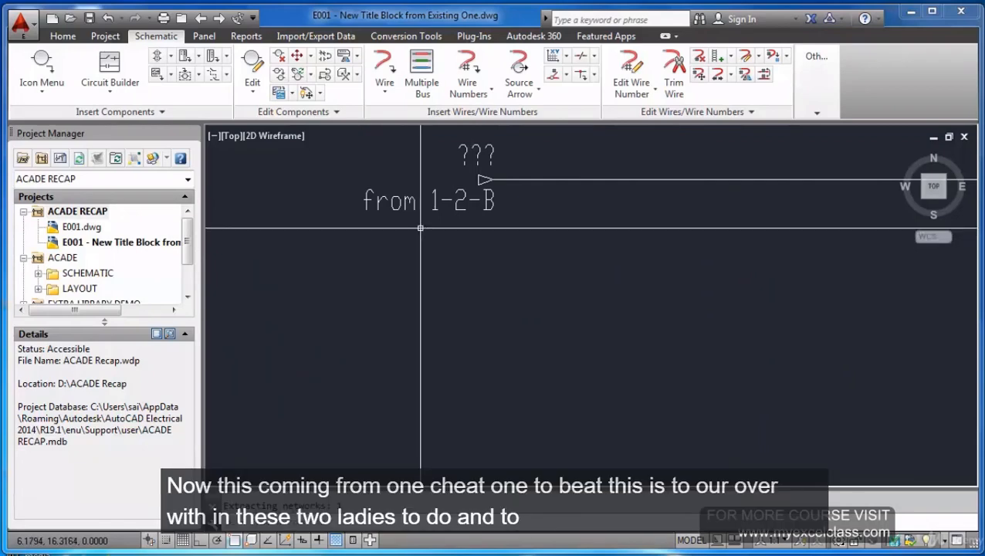
Compare the source and destination arrows' cross-references with the column numbers and row letters of the title block grid.
scroll(420, 227, down, 6)
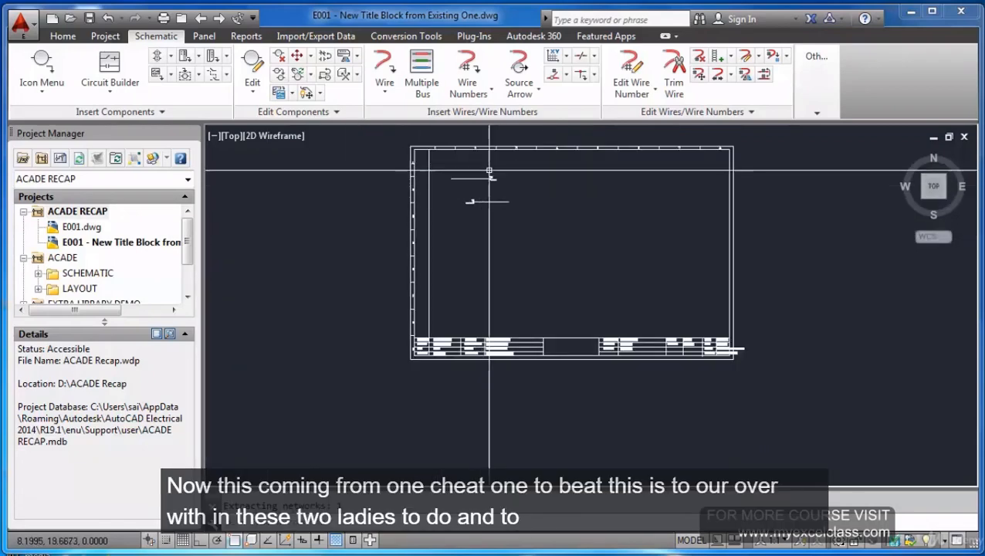
scroll(495, 146, up, 2)
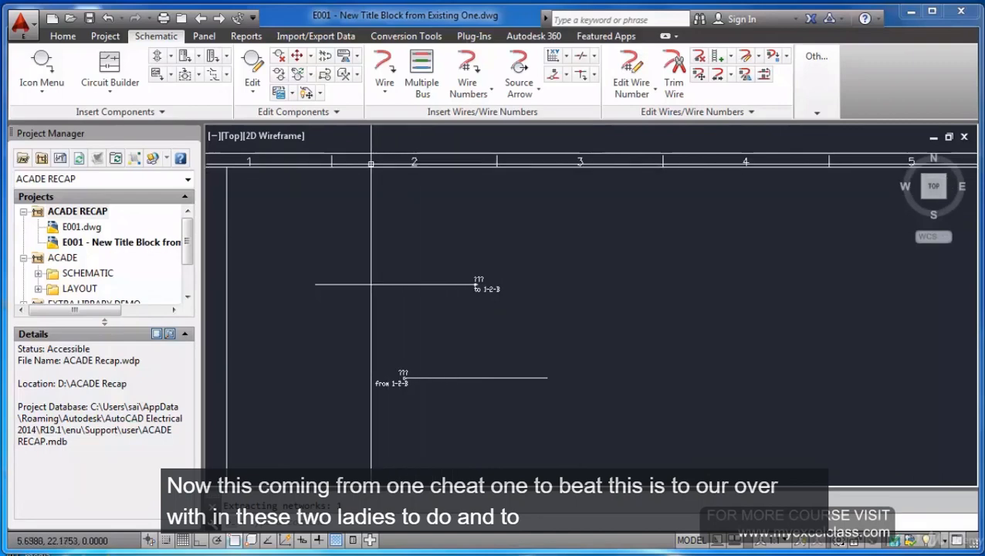
scroll(413, 162, up, 2)
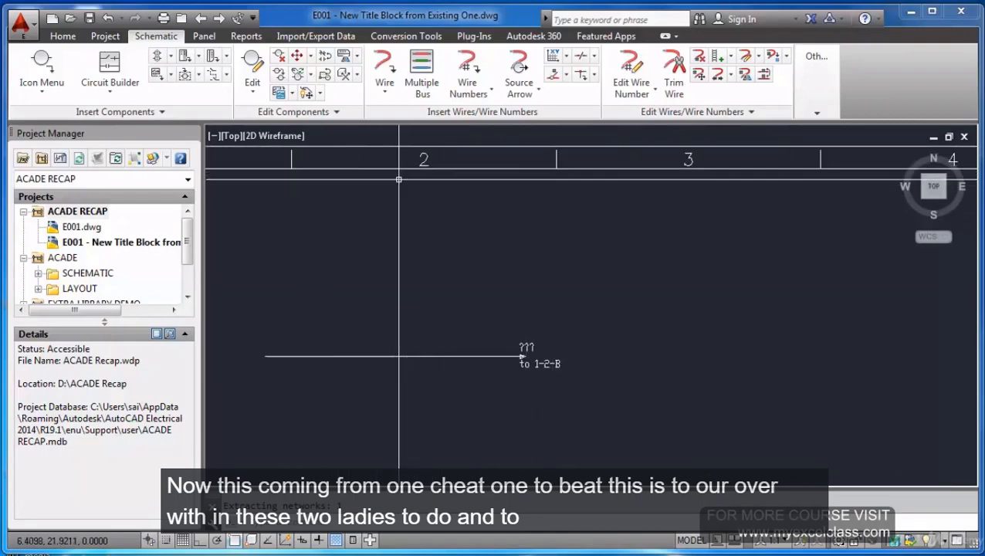
scroll(520, 357, down, 4)
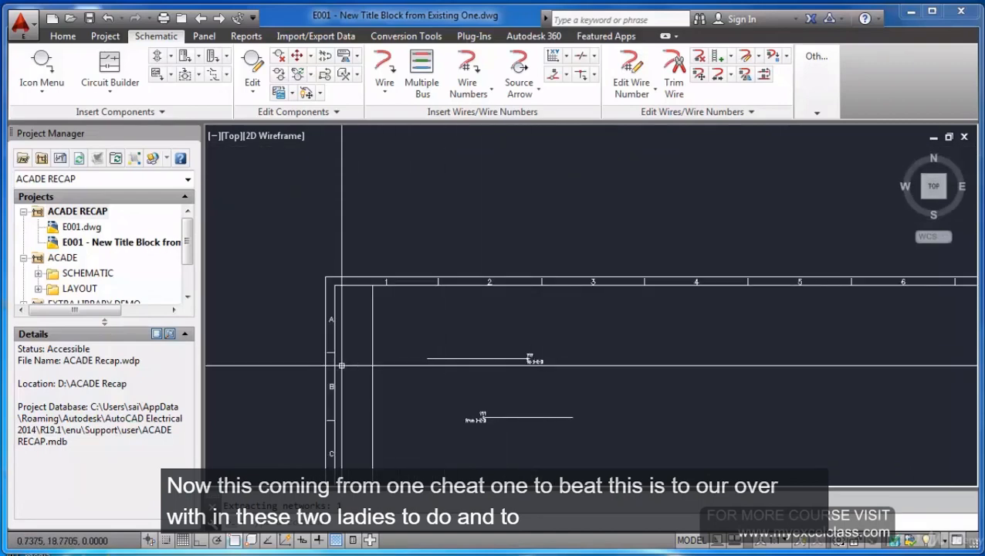
scroll(327, 370, up, 4)
scroll(432, 359, down, 3)
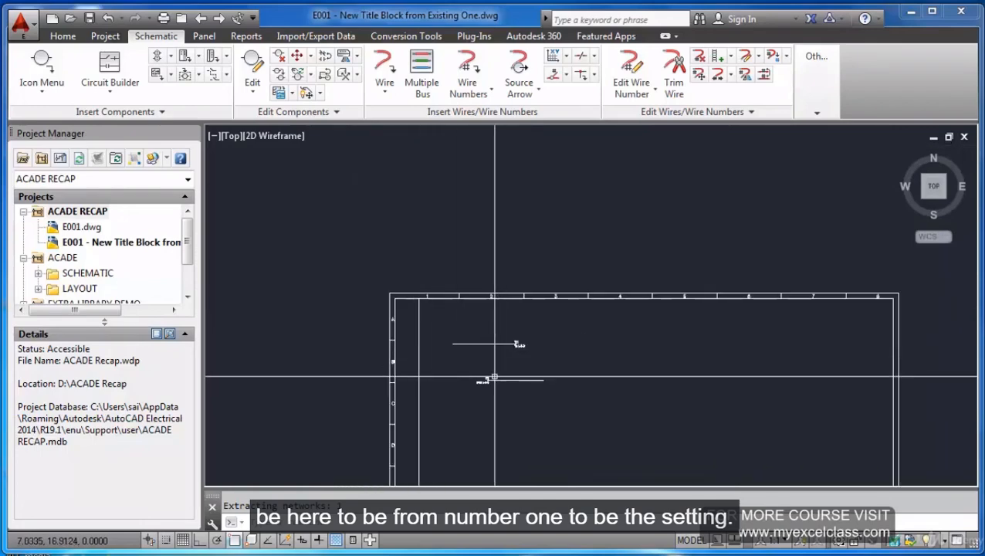
scroll(489, 393, up, 3)
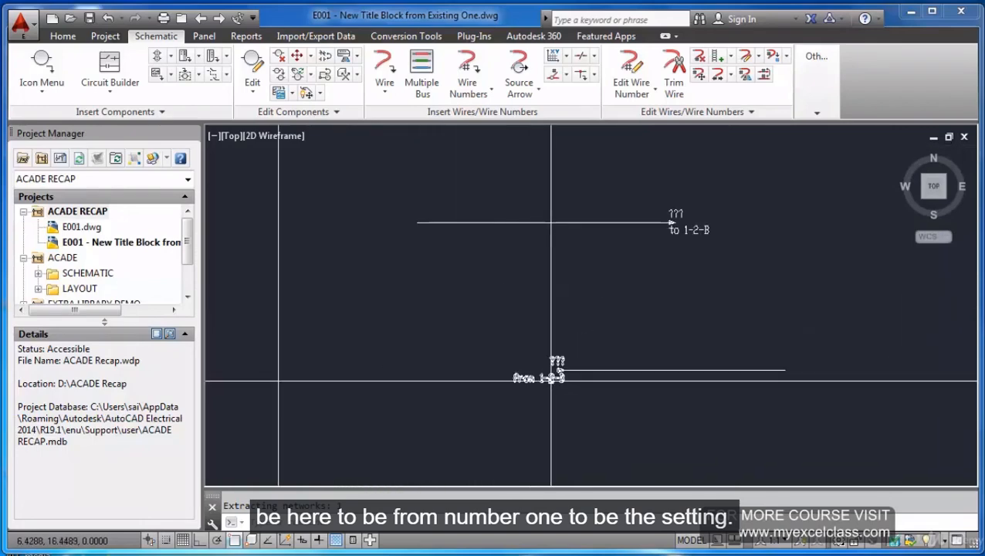
scroll(559, 378, up, 4)
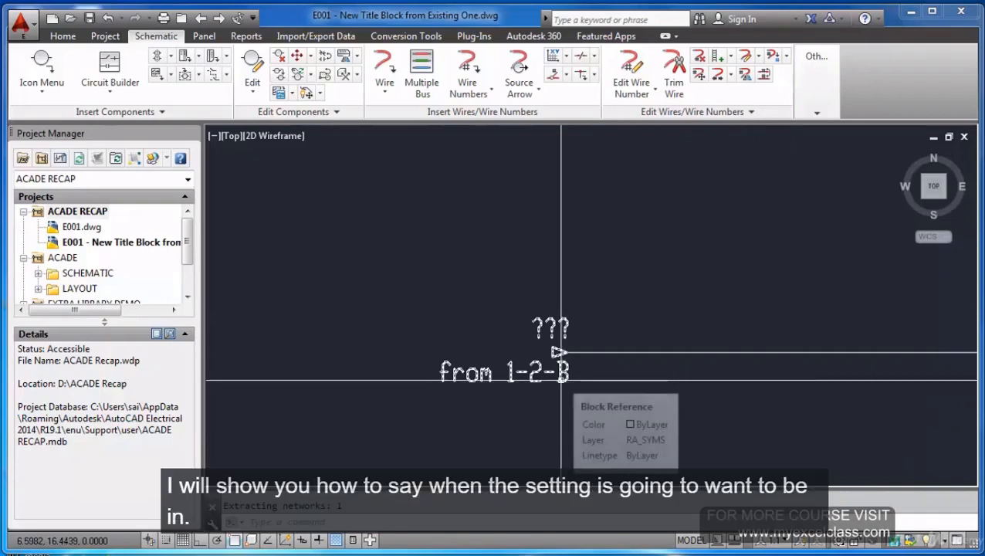
scroll(553, 378, down, 4)
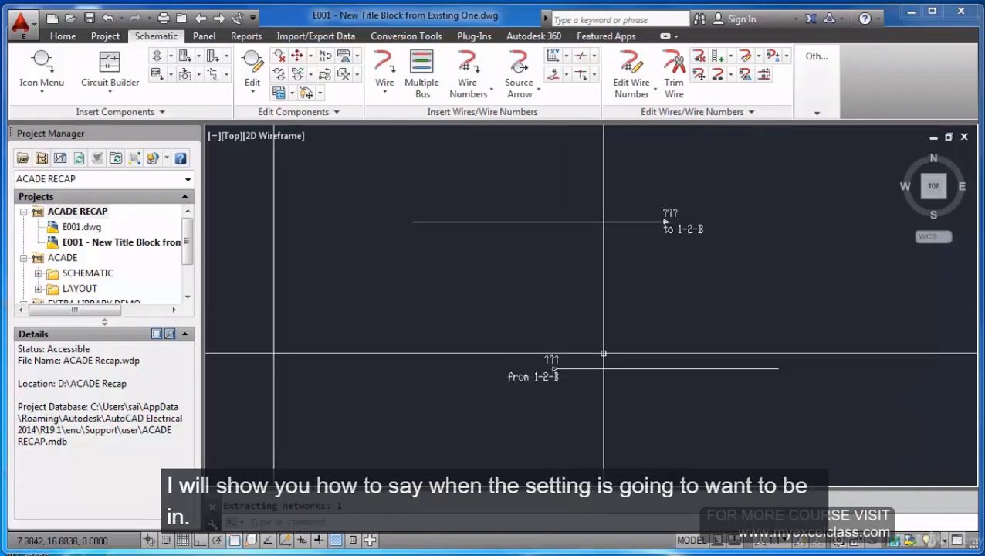
scroll(672, 232, up, 2)
scroll(693, 241, down, 2)
scroll(687, 244, down, 4)
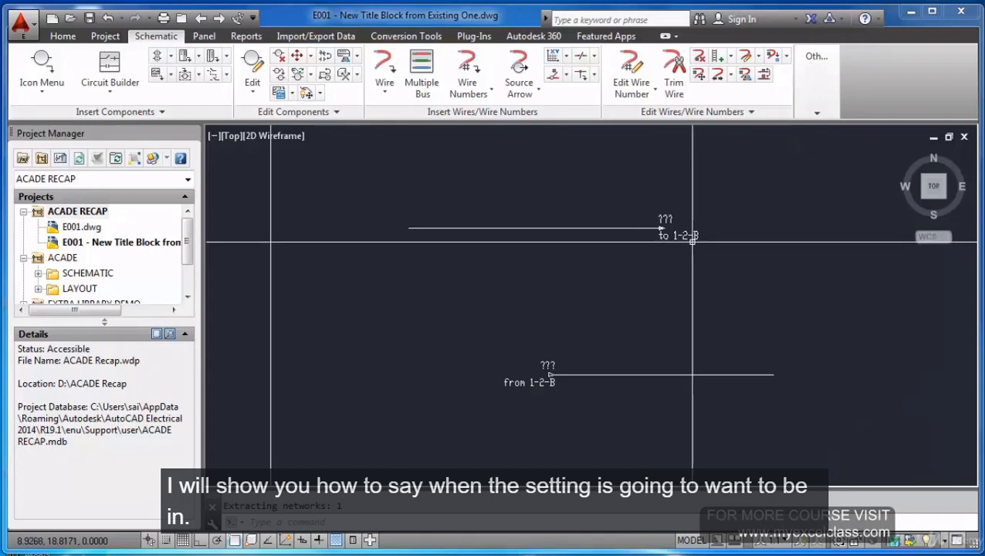
scroll(647, 385, up, 4)
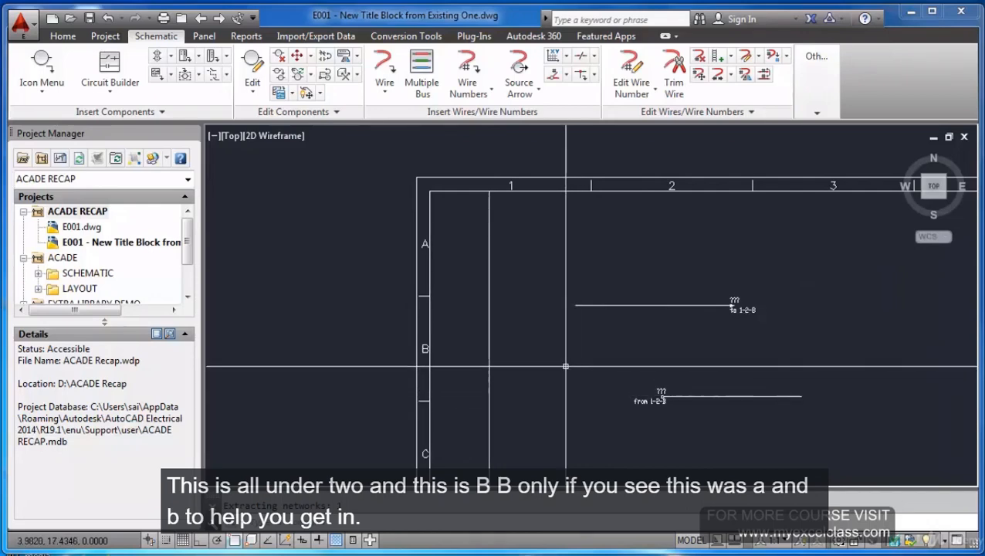
scroll(410, 311, down, 3)
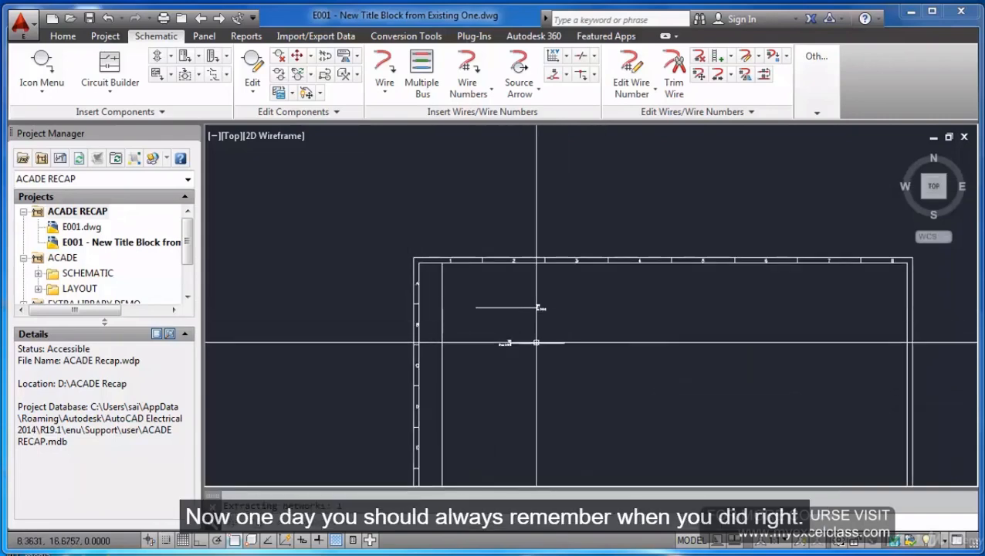
Make the Wire layer the current drawing layer.
click(65, 39)
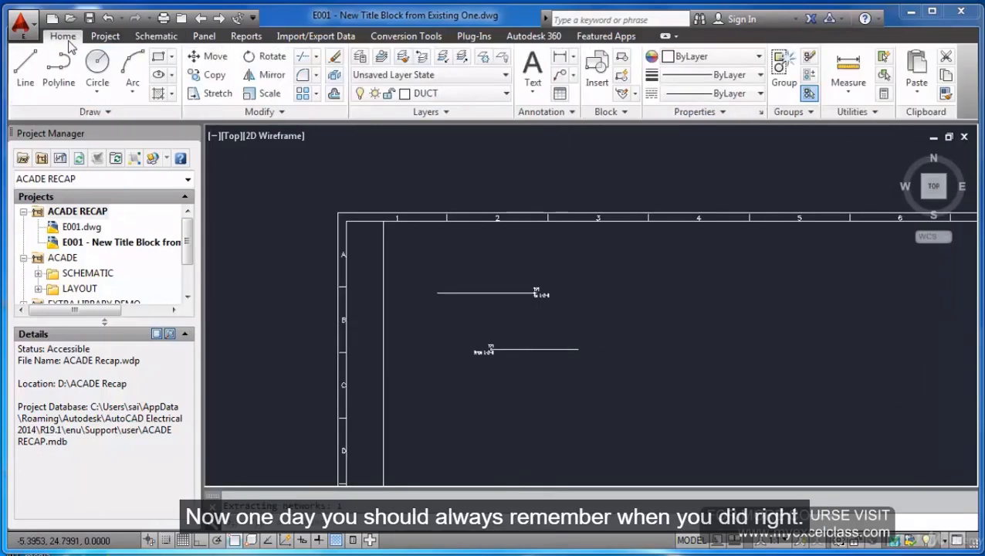
click(505, 94)
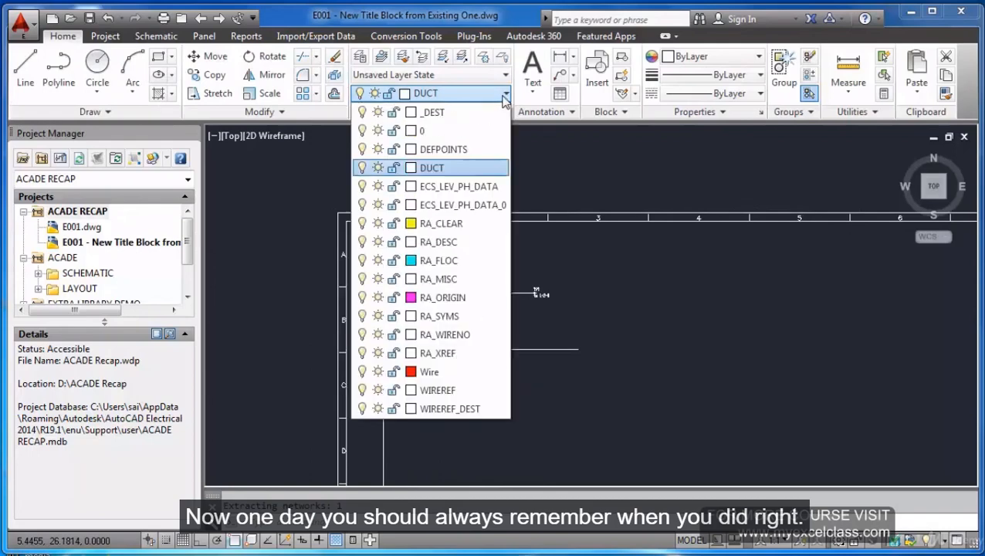
click(455, 373)
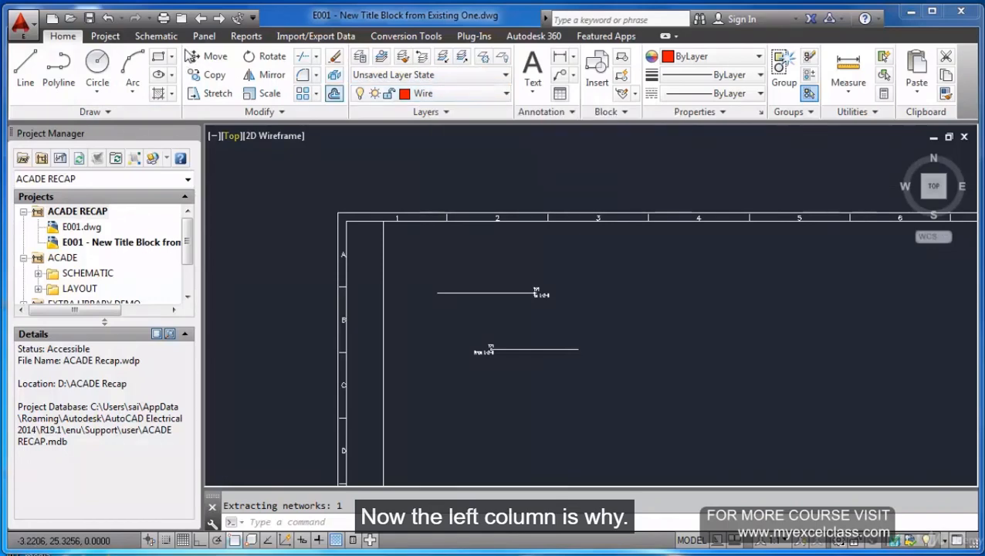
Draw a horizontal wire about 5.17 units long across columns 3 and 4, near the top of row B.
click(156, 38)
click(383, 70)
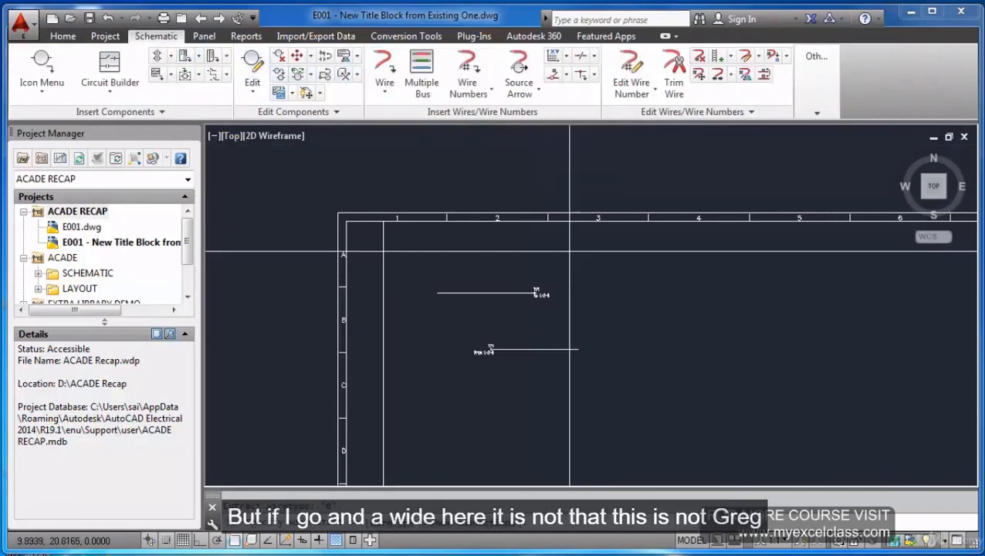
click(707, 291)
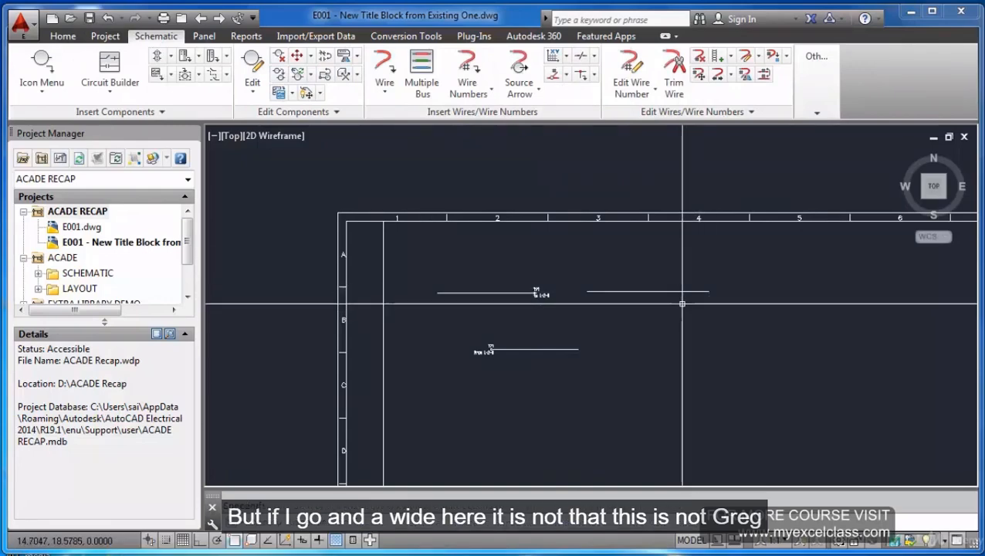
List the properties of the new wire in columns 3 and 4 to check its layer.
scroll(690, 300, up, 4)
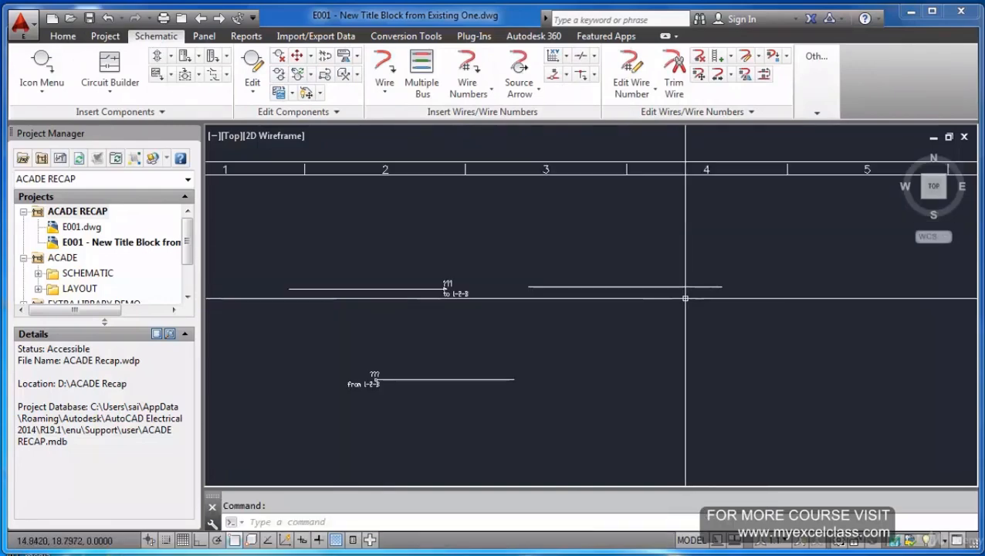
text(LIST)
key(Return)
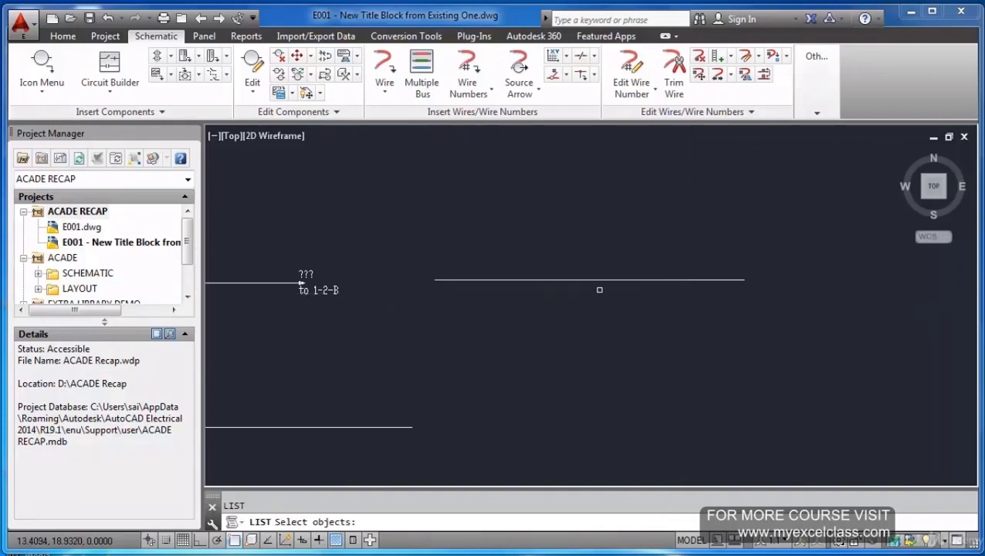
click(618, 283)
key(Return)
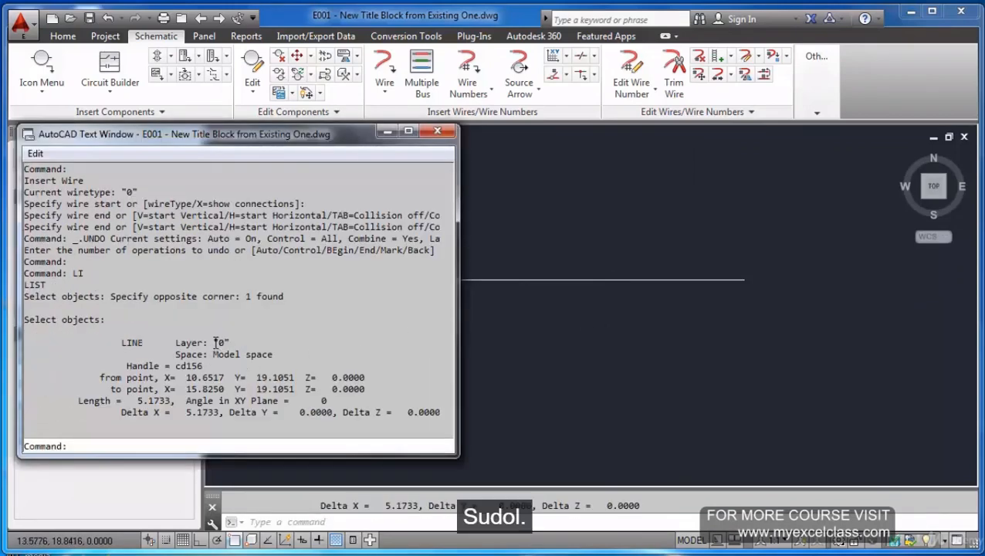
click(437, 136)
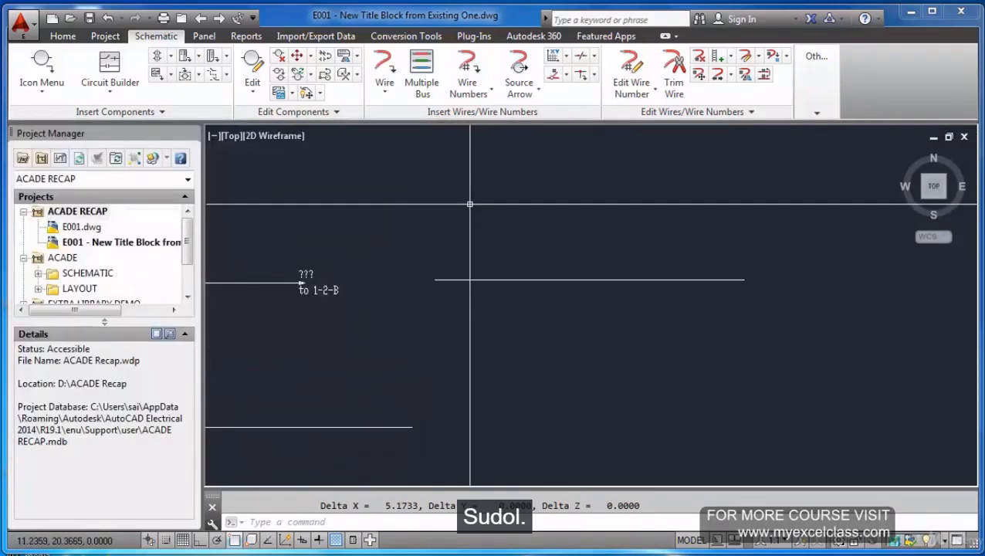
key(Escape)
Add the existing Wire layer to the drawing's wire types alongside layer 0 and accept the wire type settings.
click(63, 37)
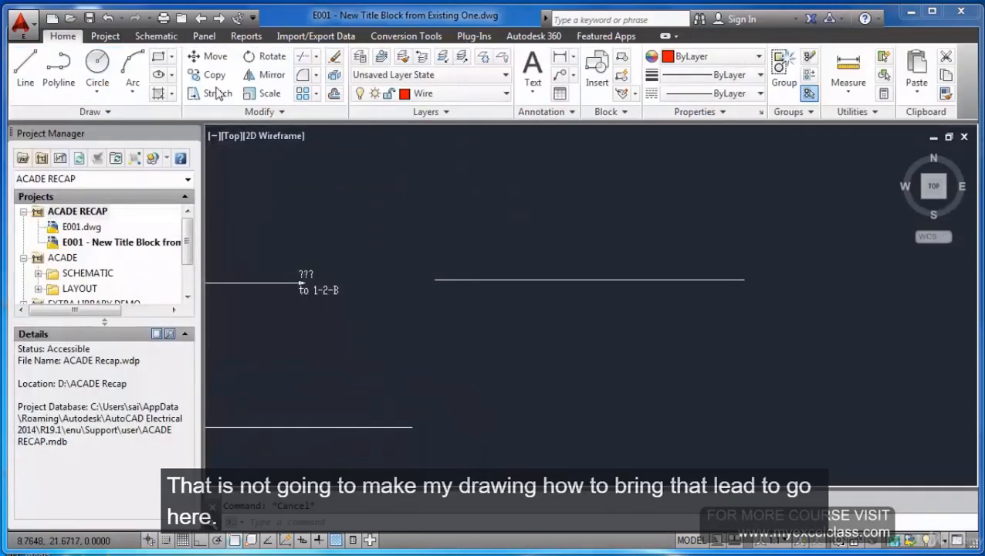
click(158, 37)
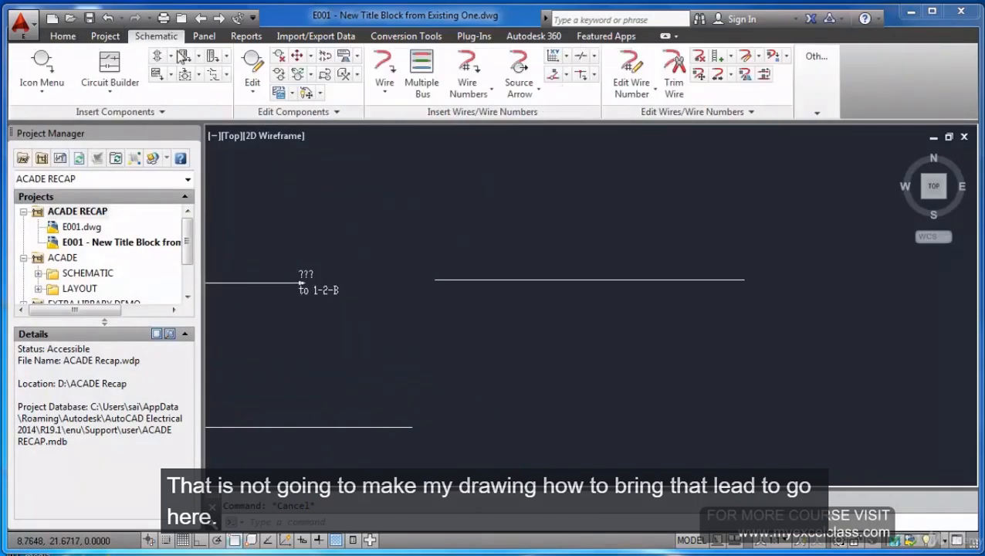
click(760, 61)
click(772, 80)
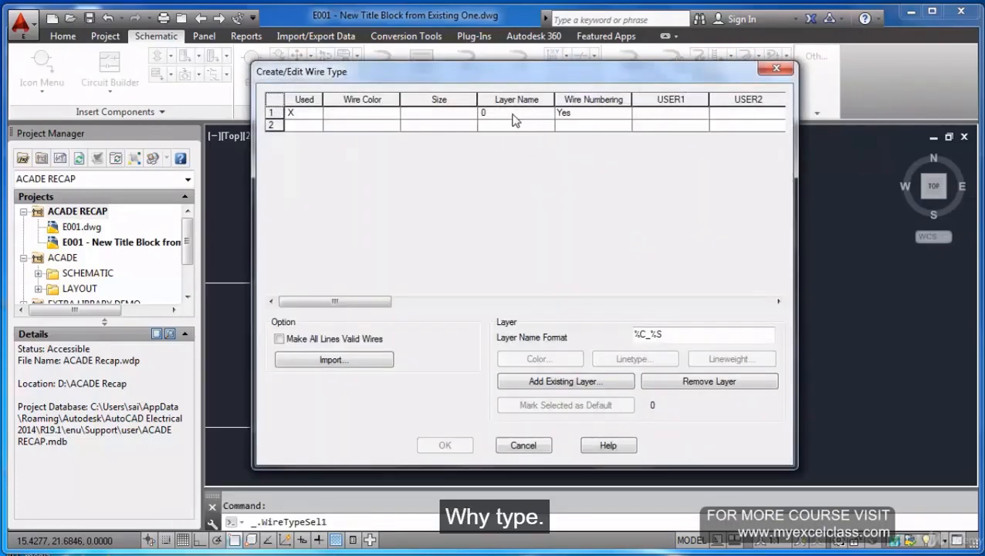
click(570, 386)
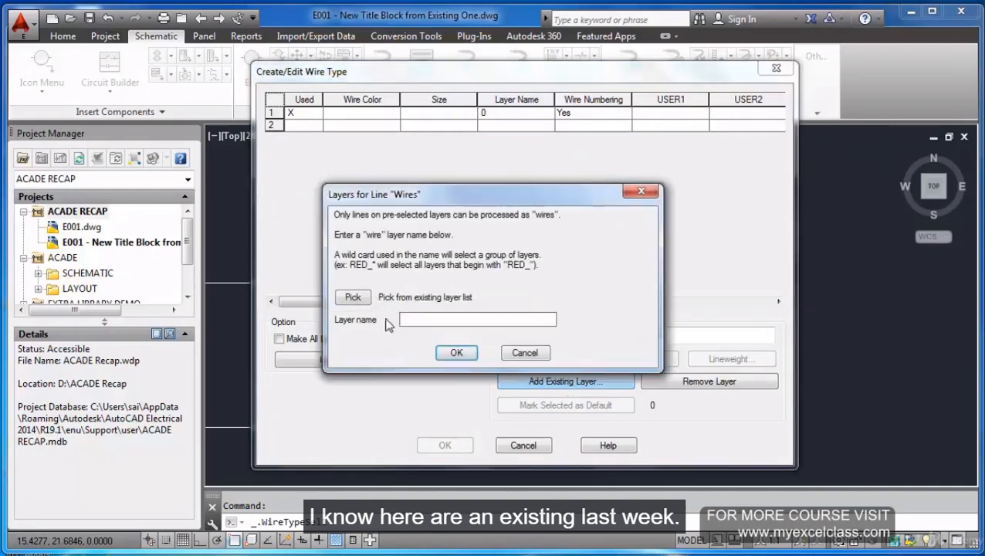
click(362, 300)
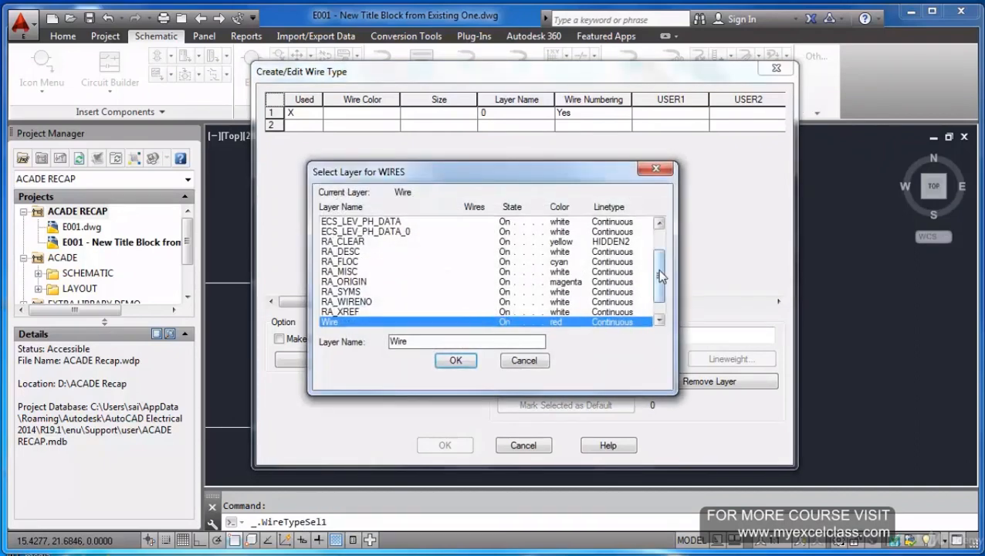
scroll(660, 311, down, 1)
scroll(660, 311, up, 2)
scroll(661, 302, down, 2)
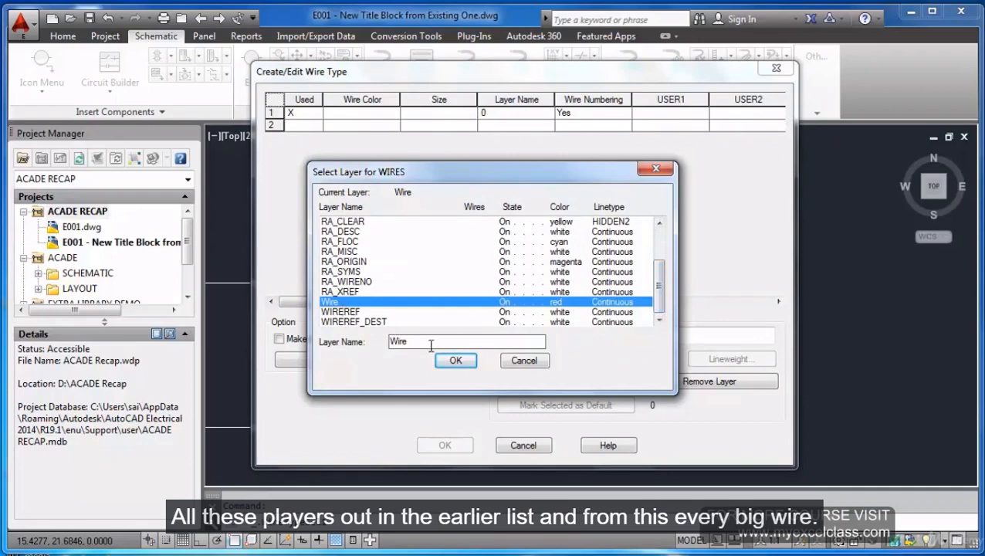
click(454, 361)
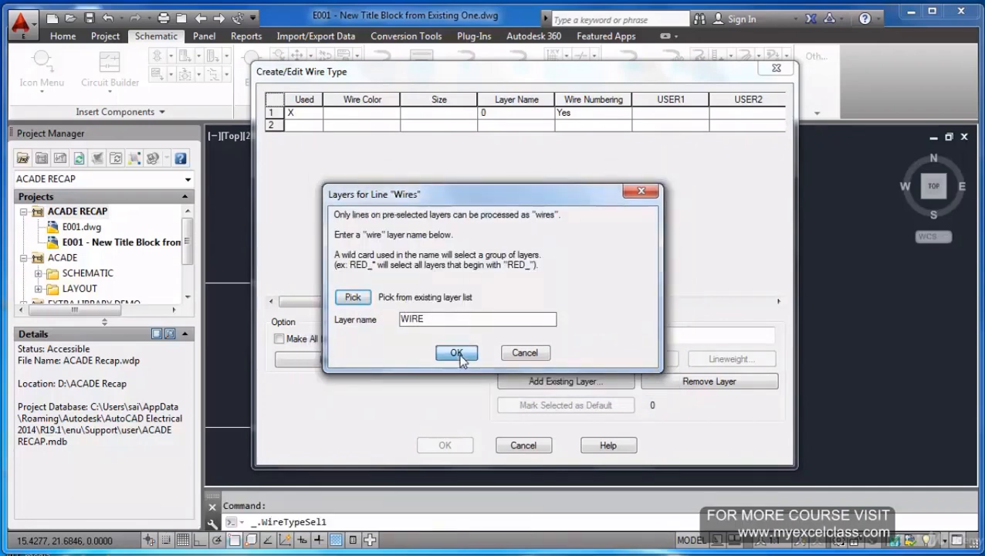
click(456, 352)
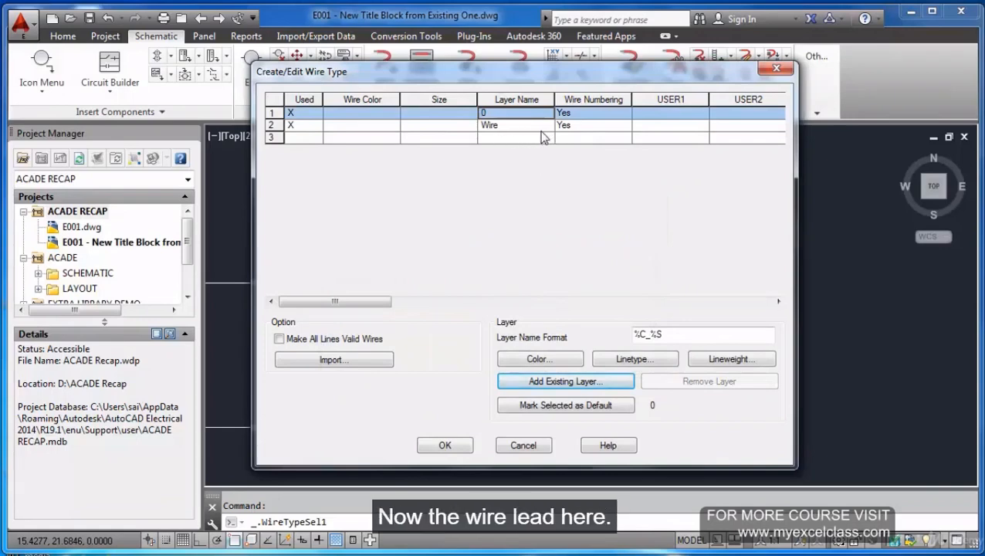
click(304, 124)
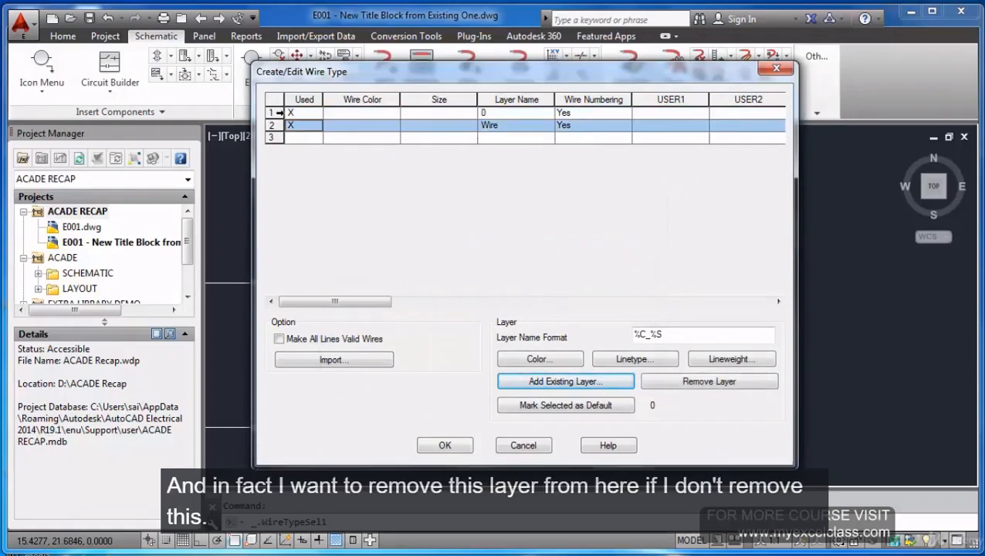
click(280, 113)
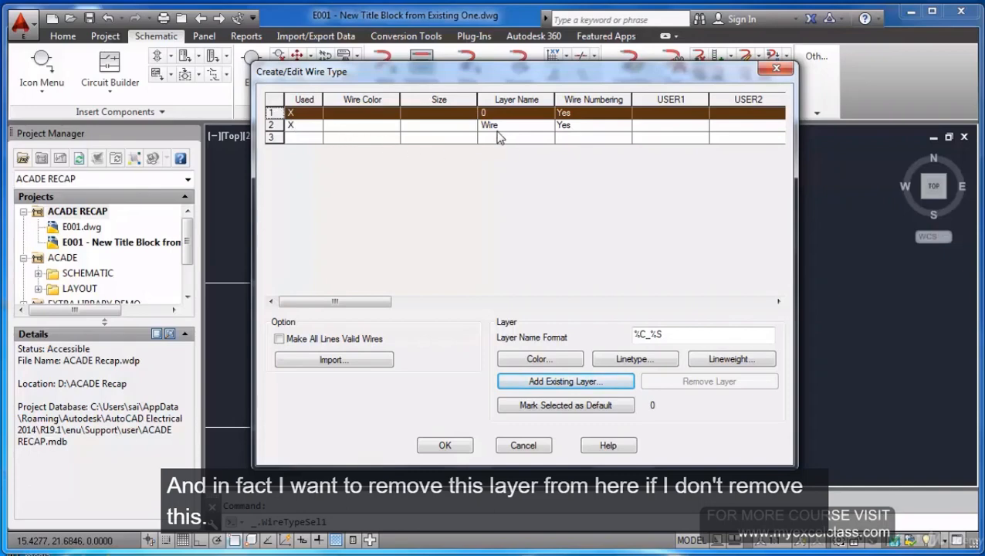
click(452, 448)
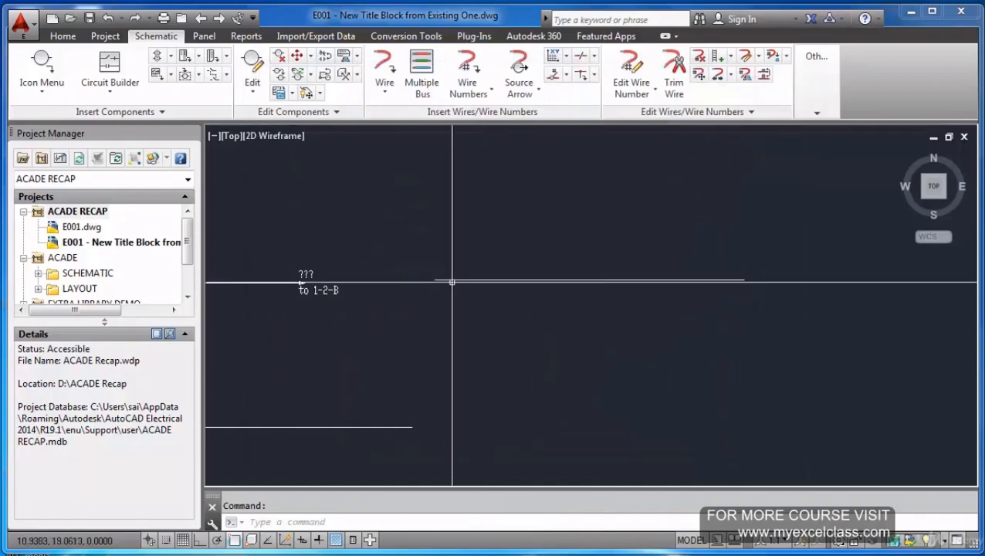
Draw a horizontal Wire-type wire about 4.7 units long below the existing line in columns 3 and 4.
click(388, 68)
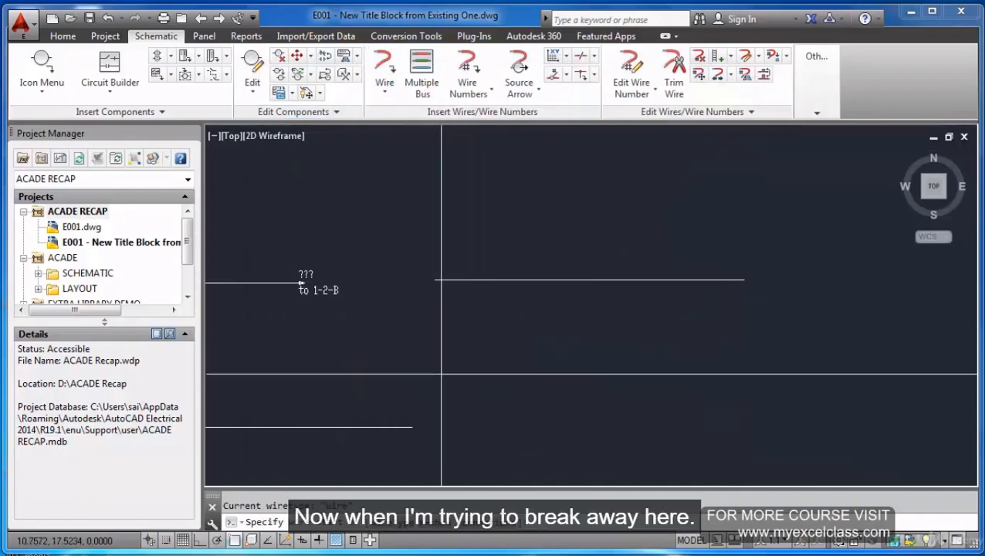
click(722, 371)
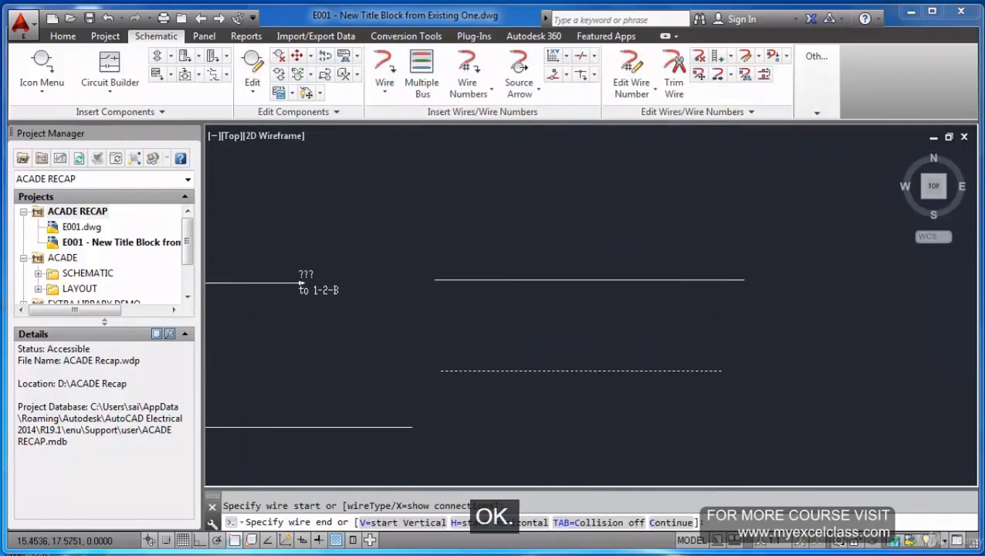
key(Return)
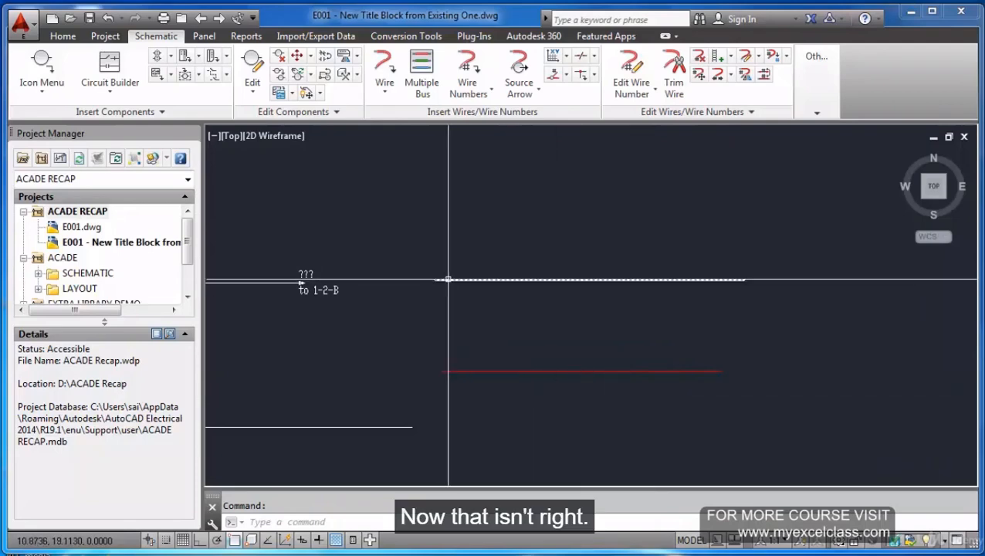
Tag all wires drawing-wide with X-Y grid wire numbers.
click(466, 74)
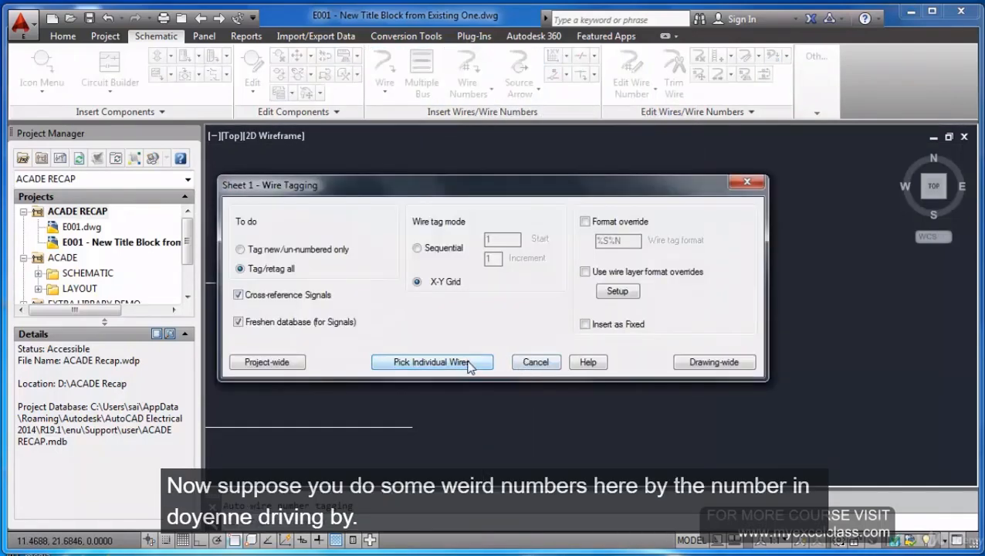
click(711, 362)
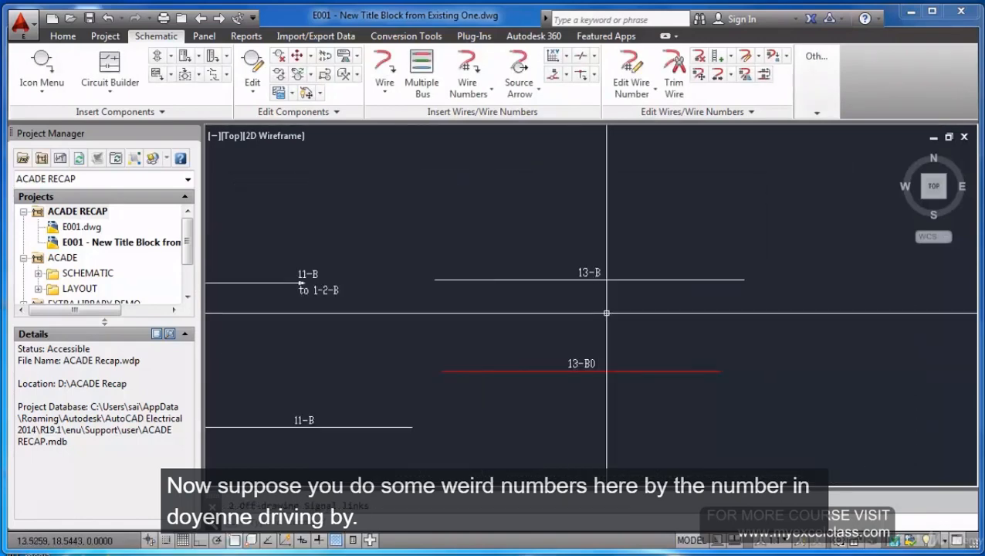
Examine which lines carry wire numbers, comparing the title block border, the layer 0 lines and the red wire.
scroll(581, 290, down, 6)
scroll(382, 415, up, 4)
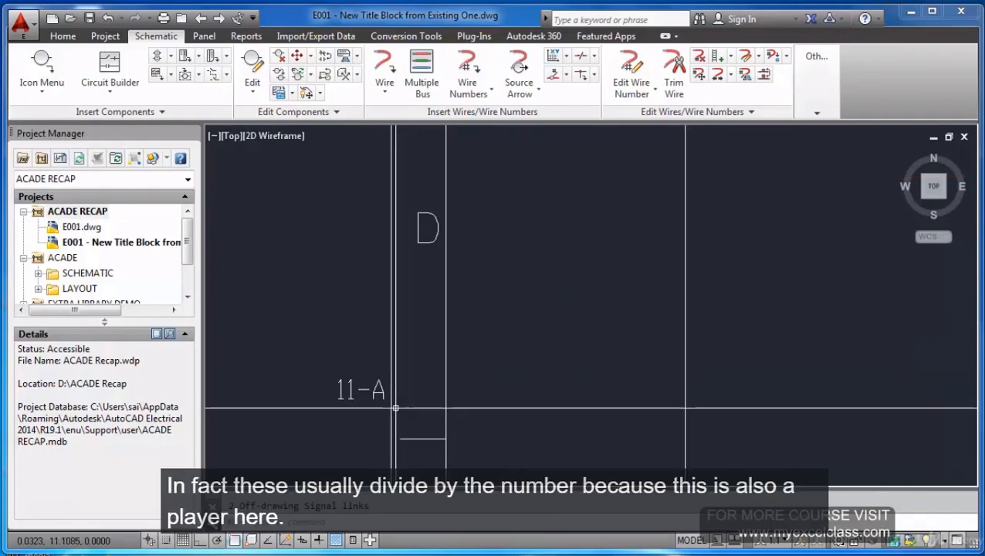
click(390, 408)
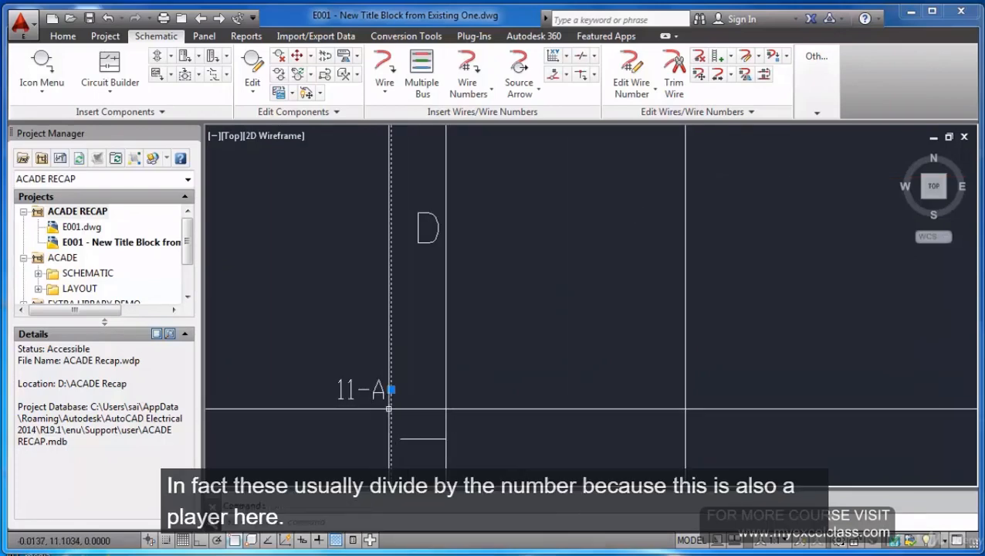
key(Escape)
scroll(390, 407, down, 4)
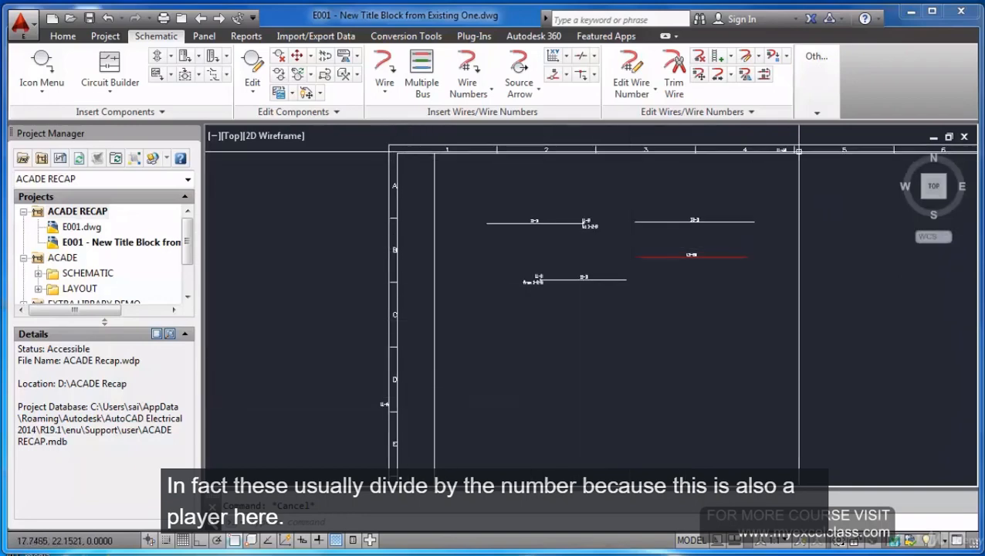
scroll(795, 153, up, 4)
scroll(718, 162, down, 3)
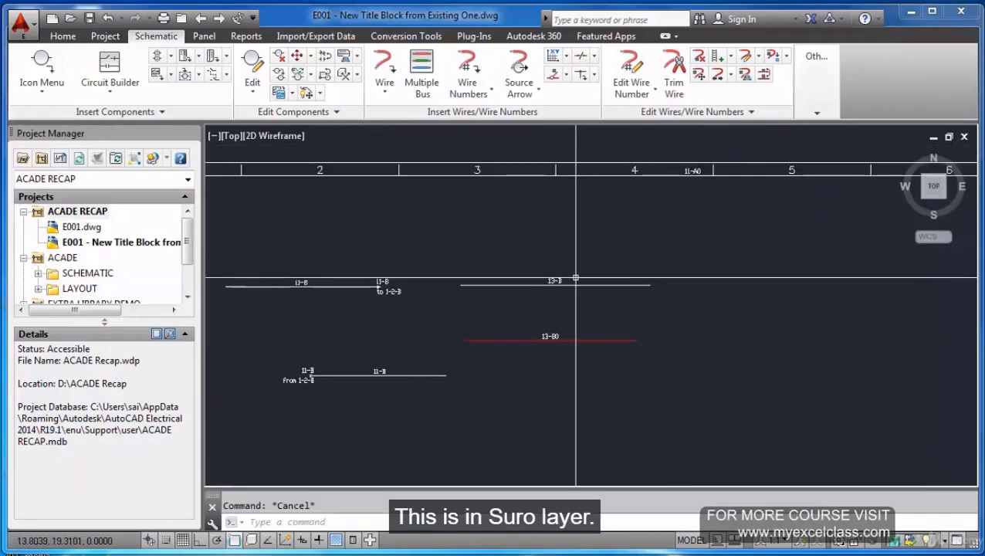
scroll(553, 289, up, 3)
scroll(537, 278, down, 1)
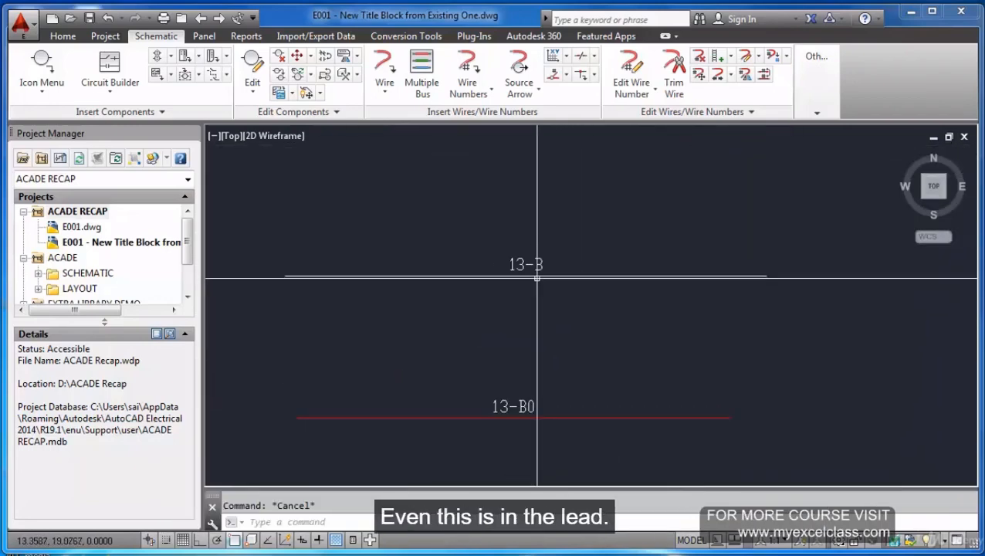
scroll(538, 276, down, 1)
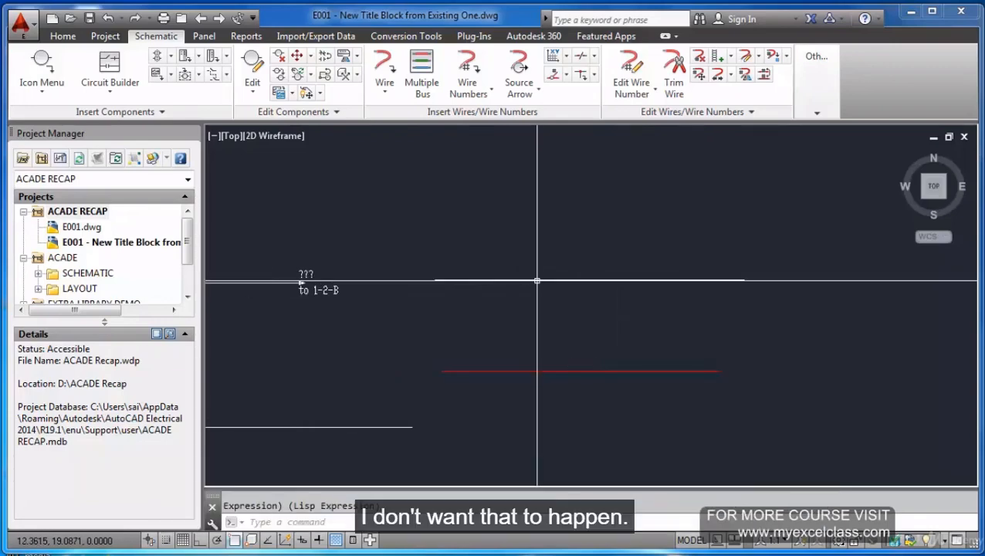
scroll(536, 281, down, 4)
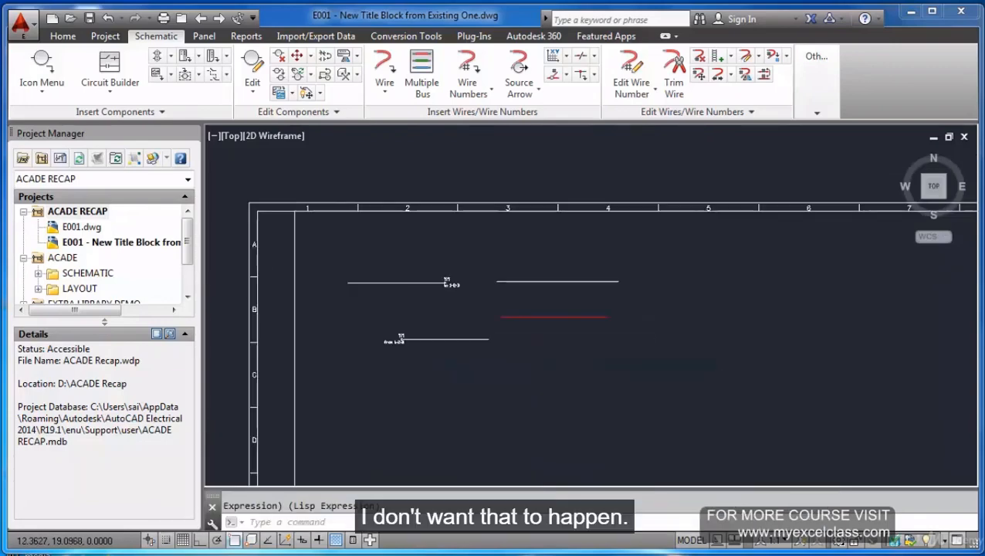
scroll(533, 284, up, 3)
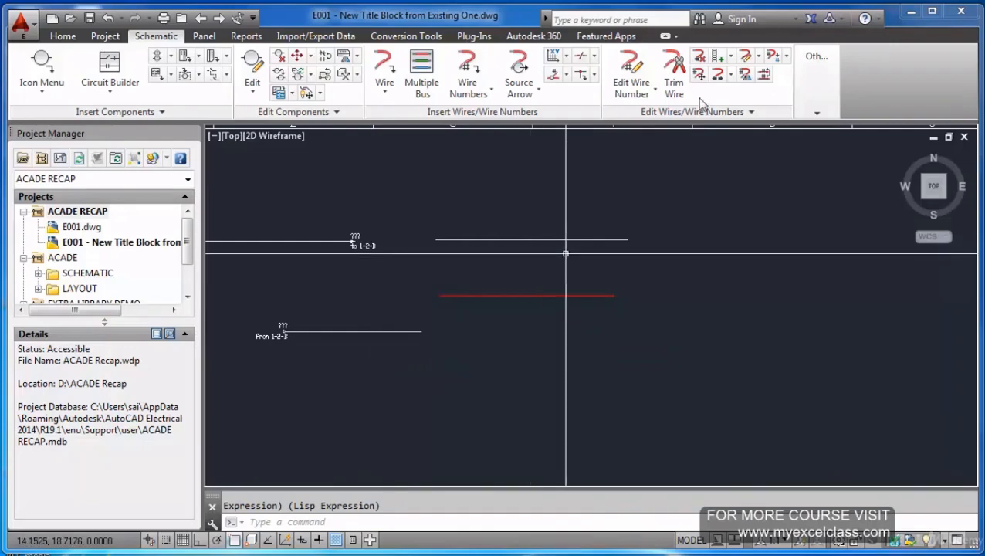
click(759, 58)
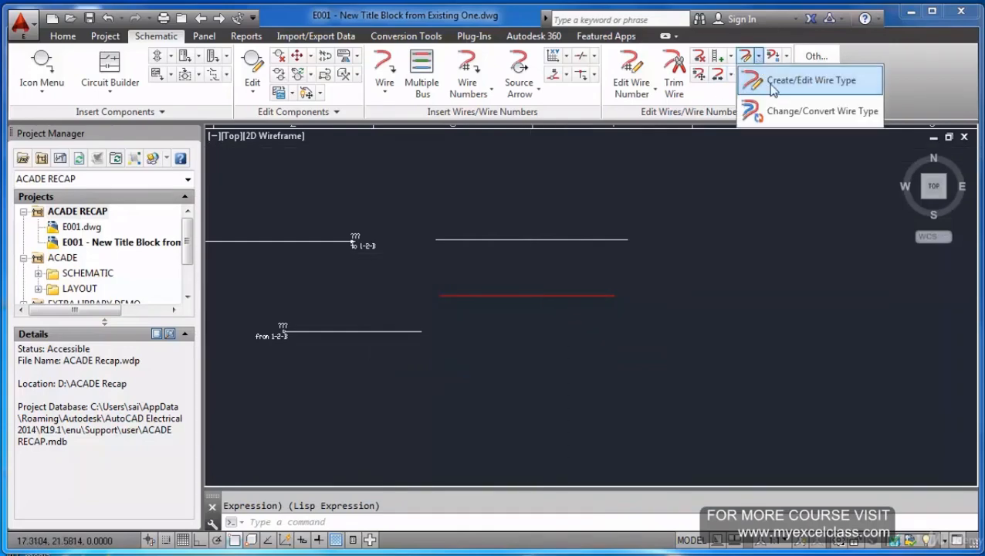
click(770, 81)
click(509, 113)
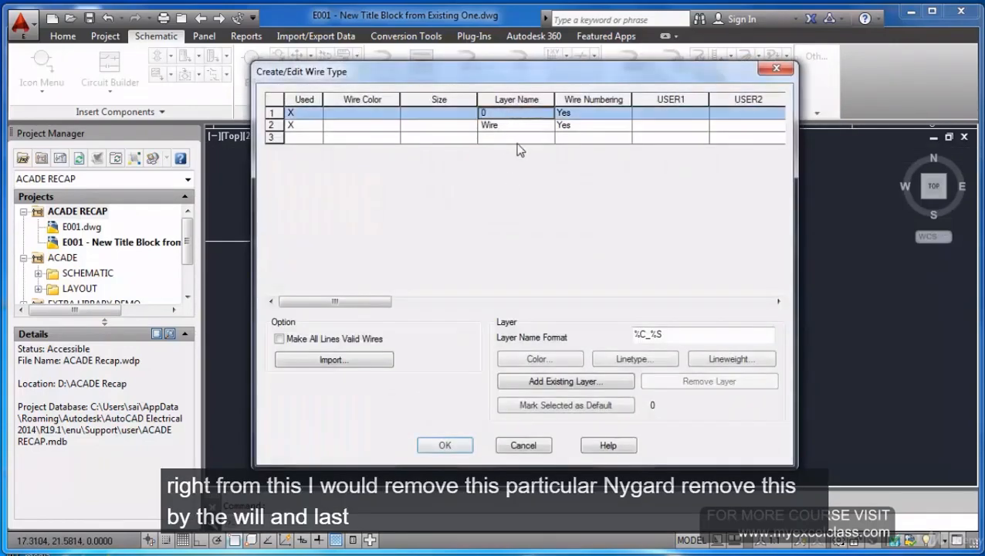
click(301, 126)
click(279, 113)
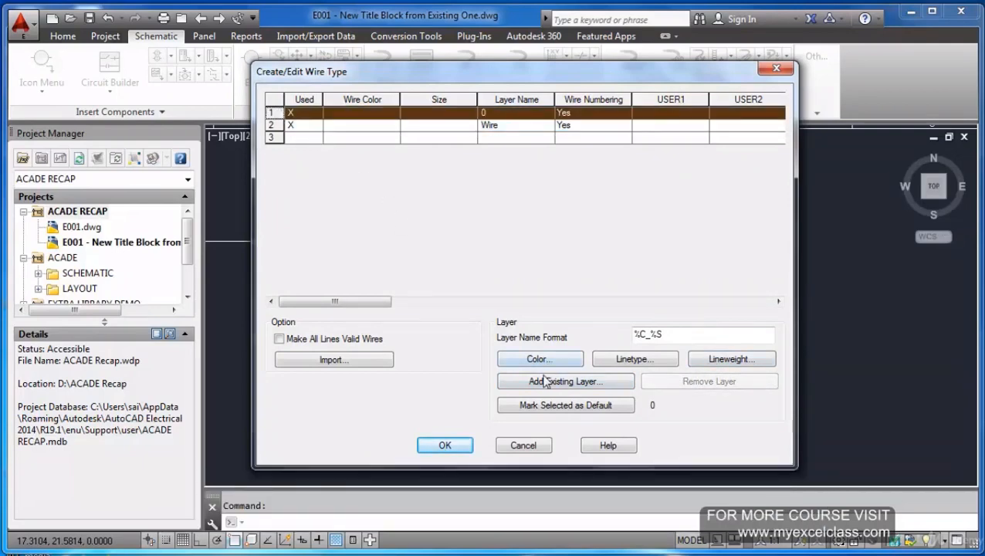
click(523, 448)
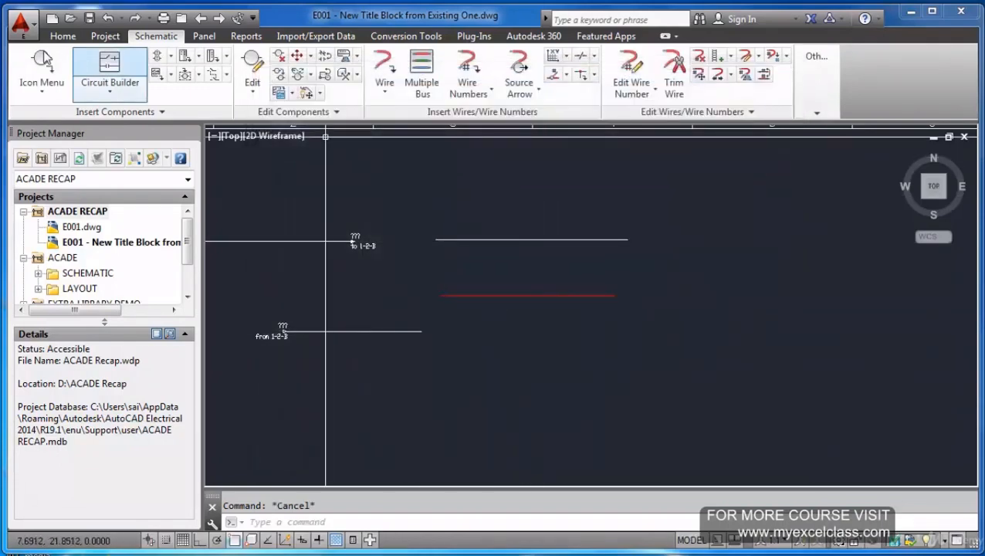
click(64, 36)
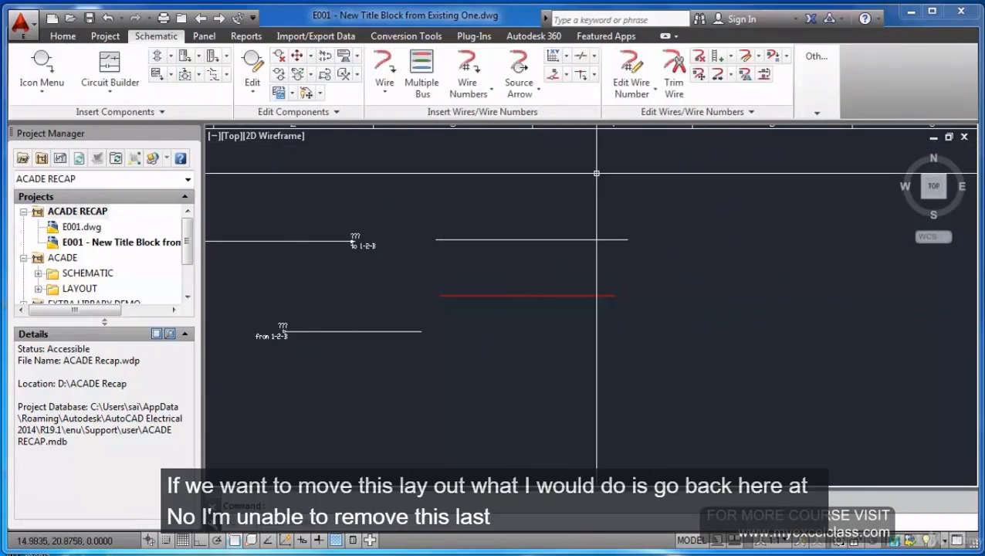
click(553, 240)
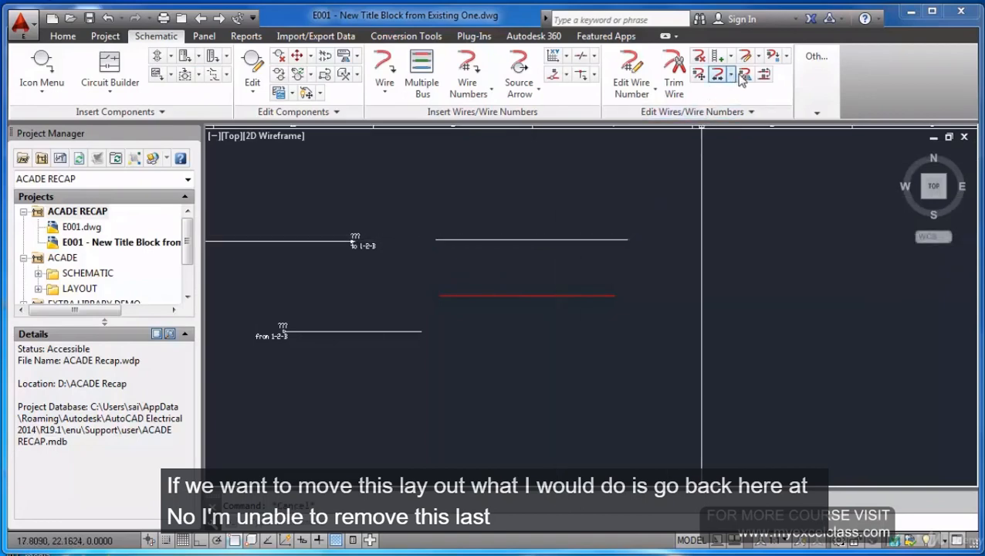
Mark the Wire layer as the default wire type in the drawing's wire type settings.
click(748, 56)
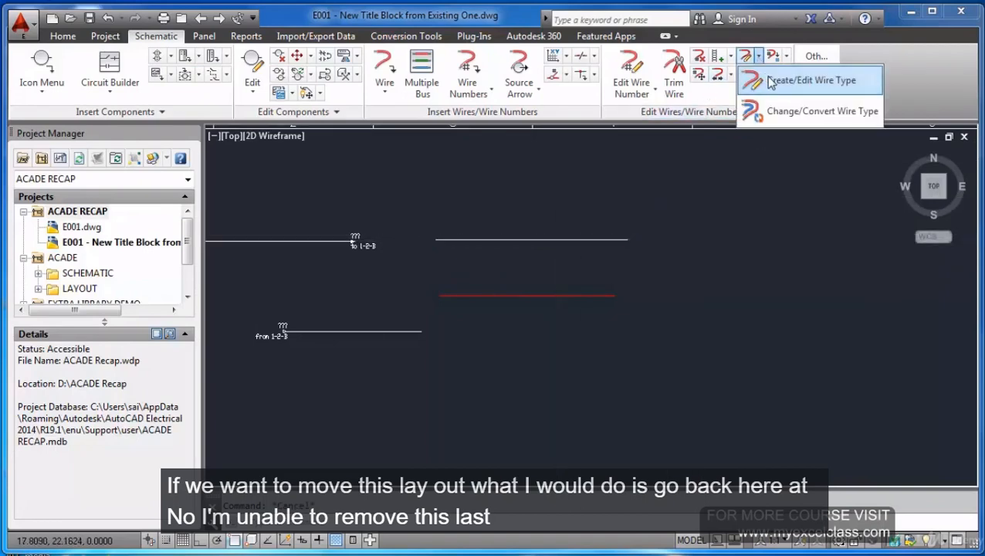
click(807, 73)
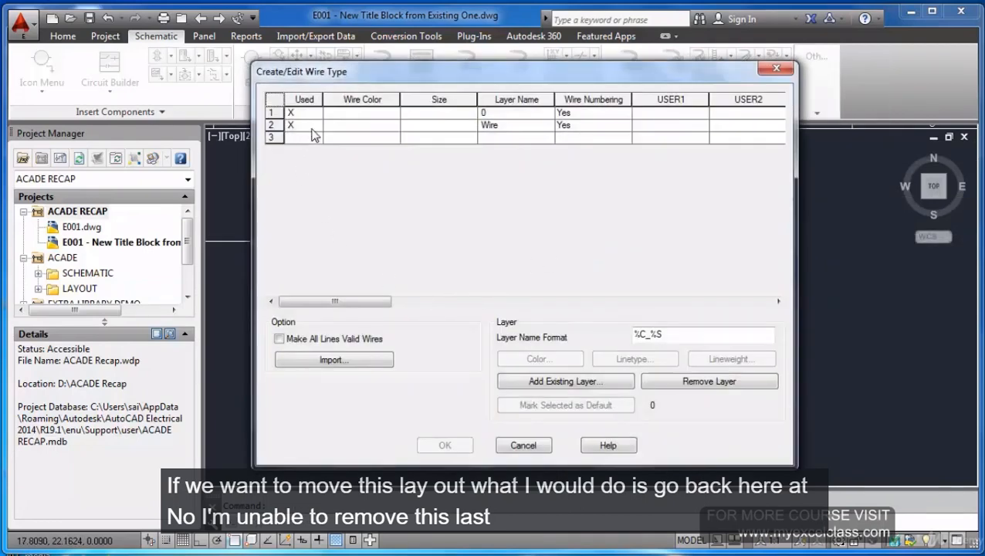
click(304, 116)
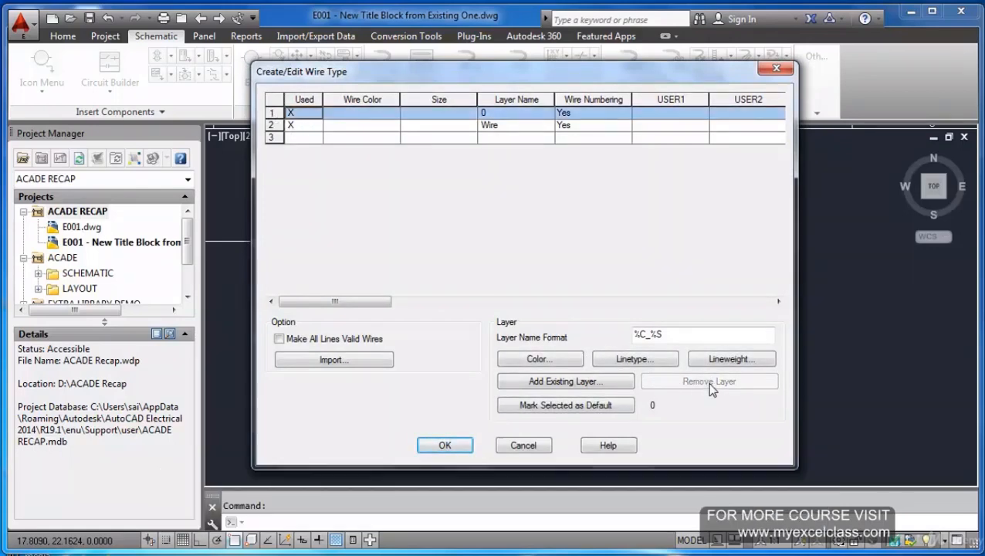
click(291, 126)
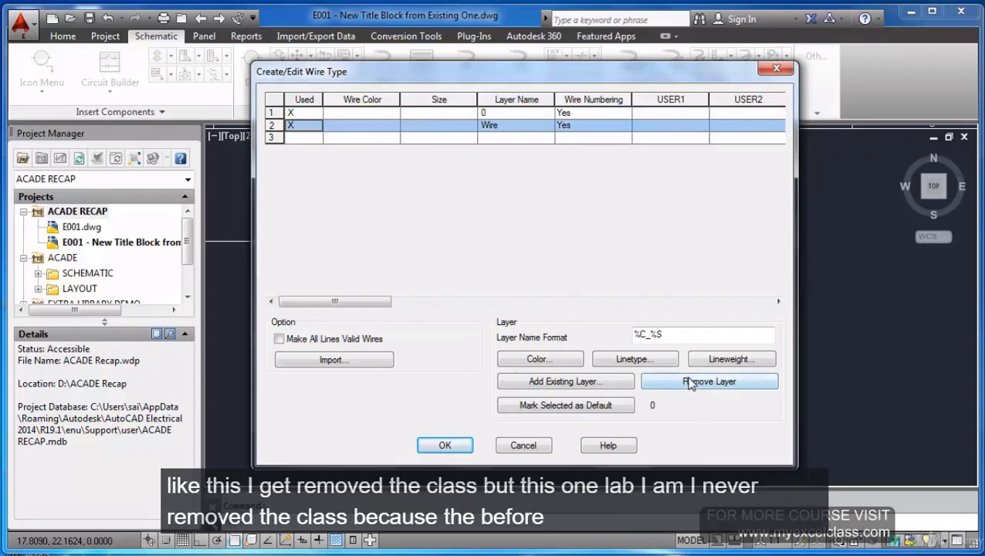
click(304, 115)
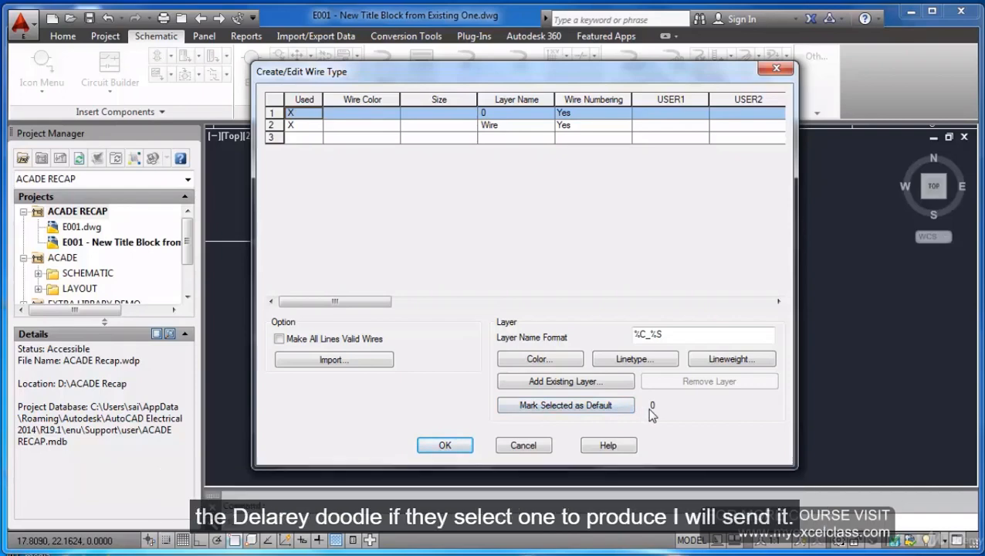
click(281, 125)
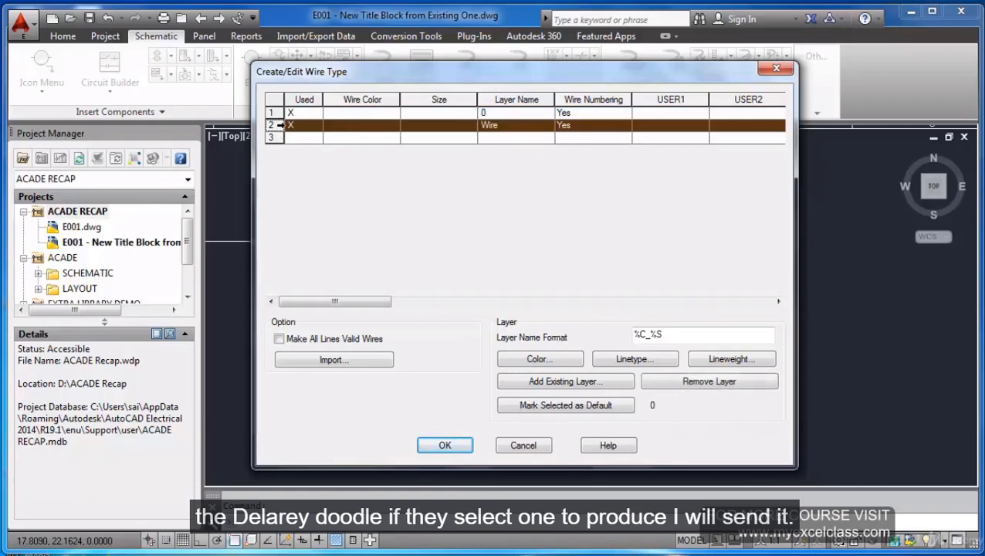
click(559, 407)
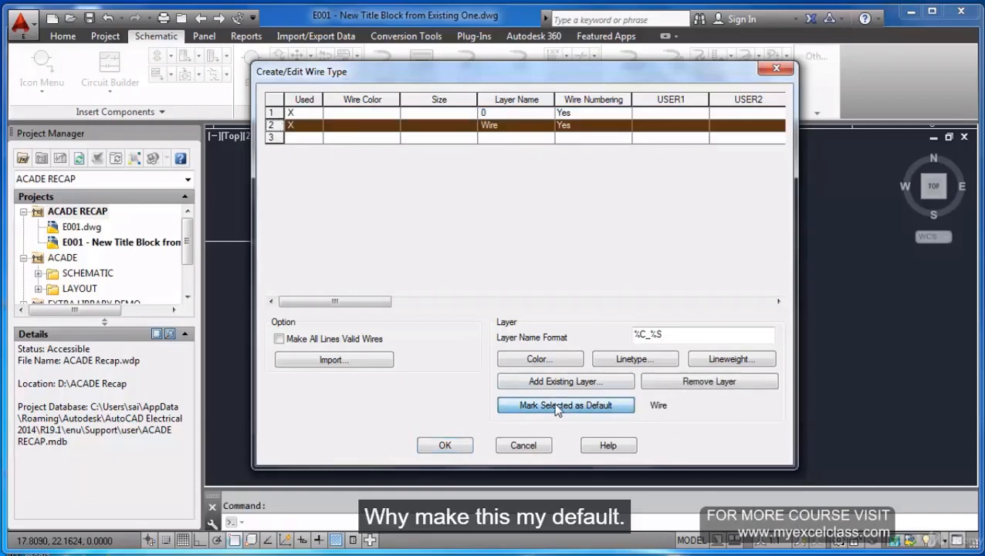
Remove layer 0 from the drawing's wire types and accept the wire type settings.
click(277, 113)
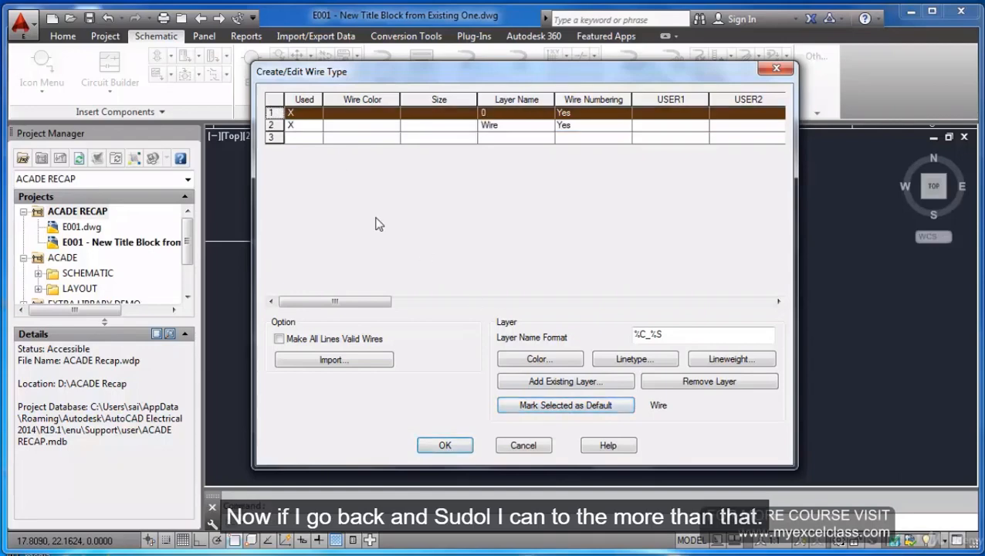
click(709, 386)
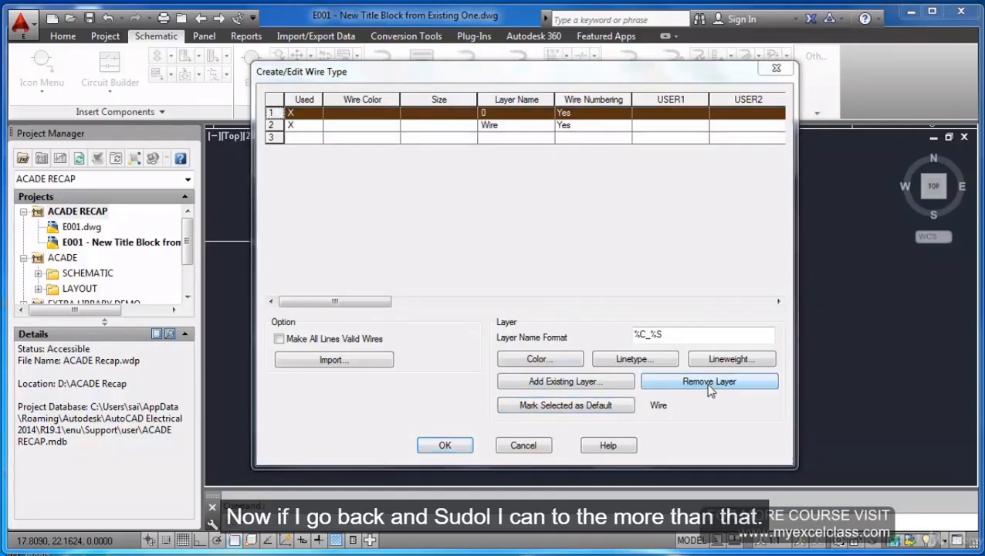
click(539, 301)
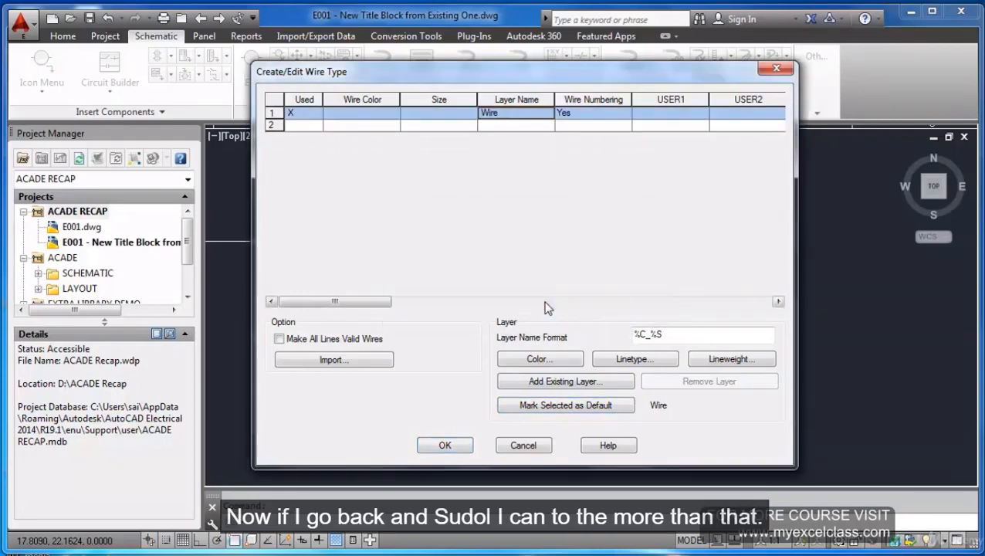
click(445, 445)
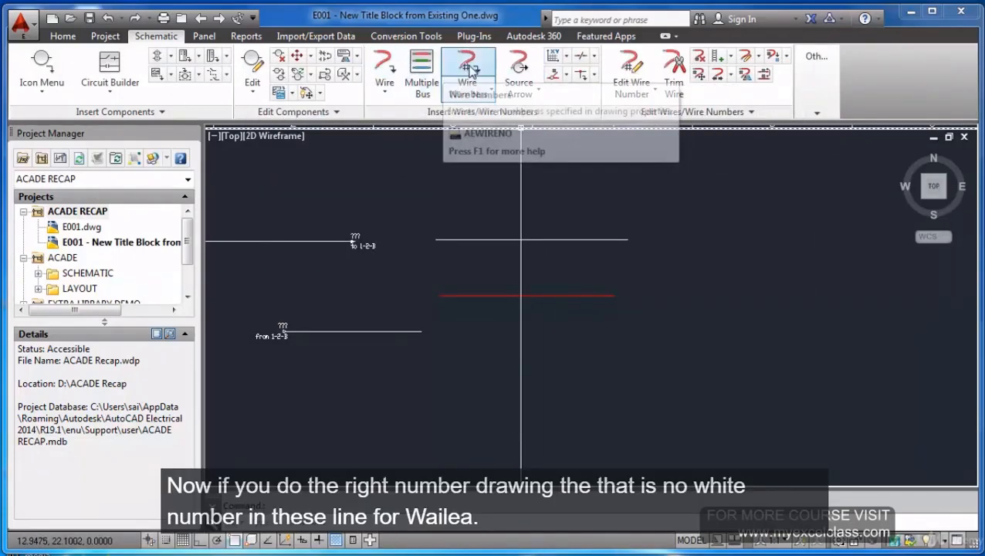
Insert wire numbers drawing-wide again and check which lines in the title block are numbered.
click(466, 77)
click(710, 361)
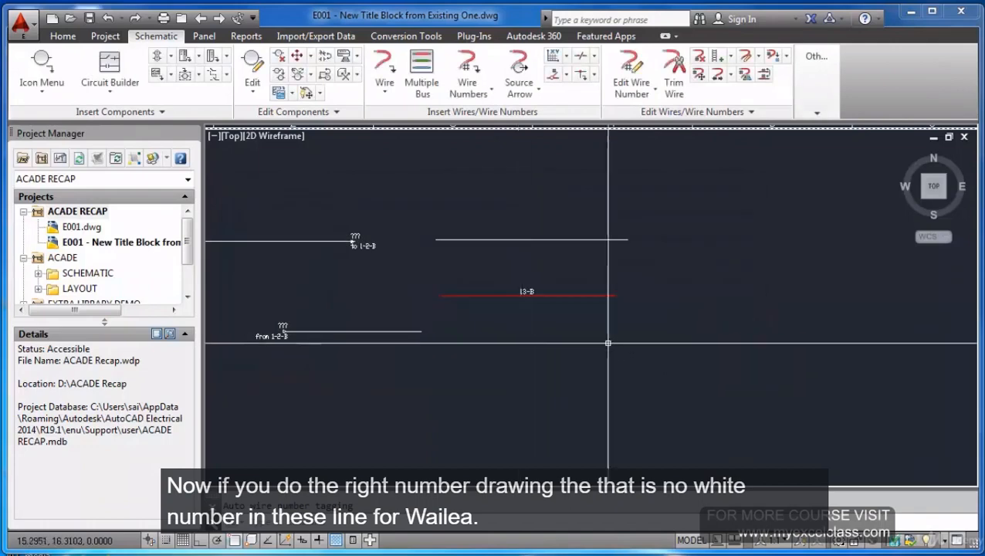
scroll(524, 308, down, 2)
scroll(406, 305, up, 3)
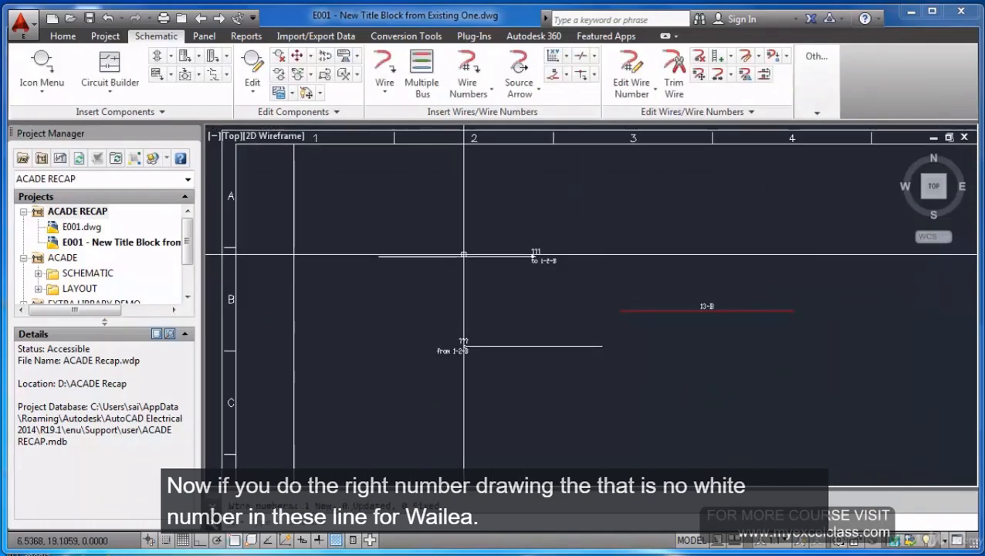
scroll(606, 277, down, 1)
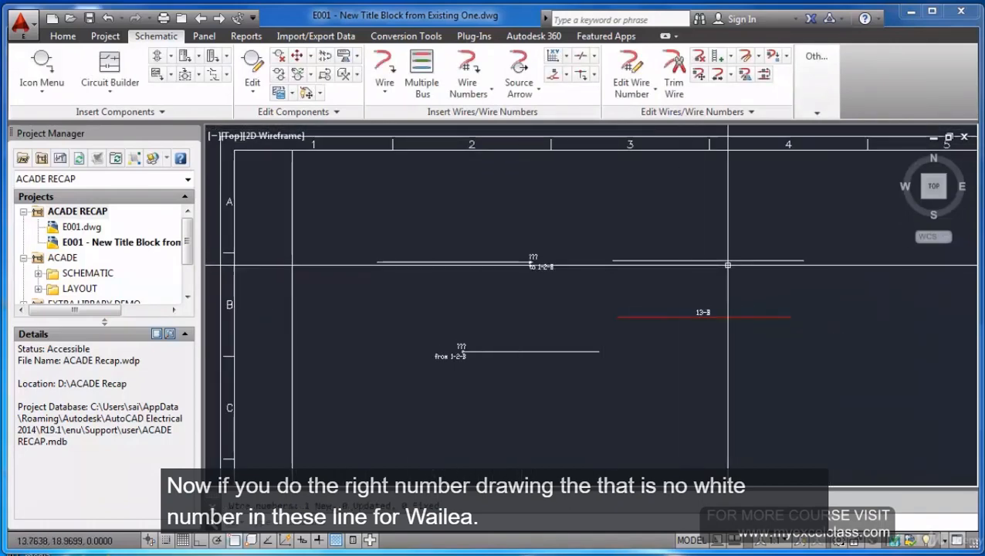
scroll(712, 315, up, 3)
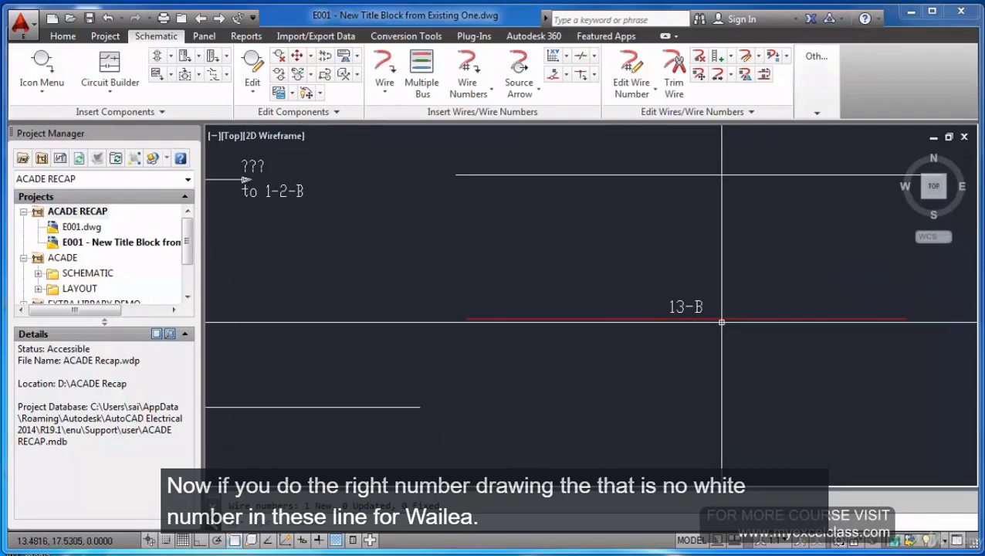
scroll(618, 332, down, 3)
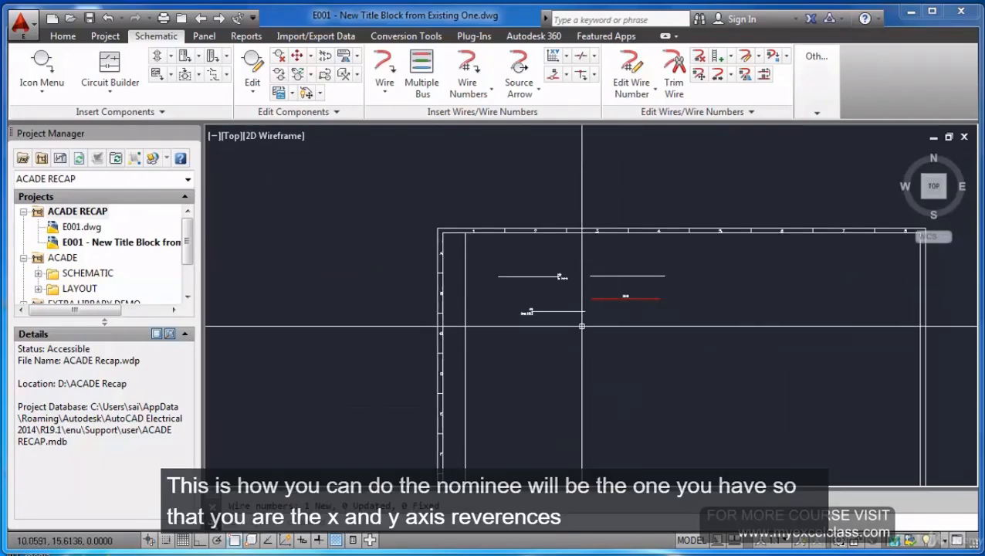
Erase the test wires and signal arrows inside the title block and fit the drawing to its extents.
scroll(582, 325, down, 4)
scroll(616, 301, up, 6)
text(e)
key(Return)
click(618, 298)
click(394, 363)
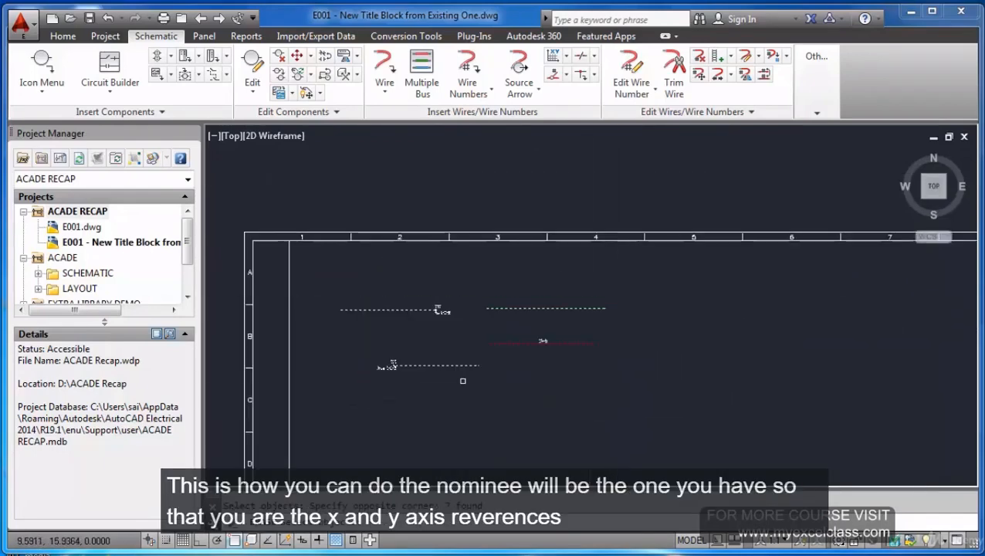
key(Return)
text(za)
key(Return)
text(z)
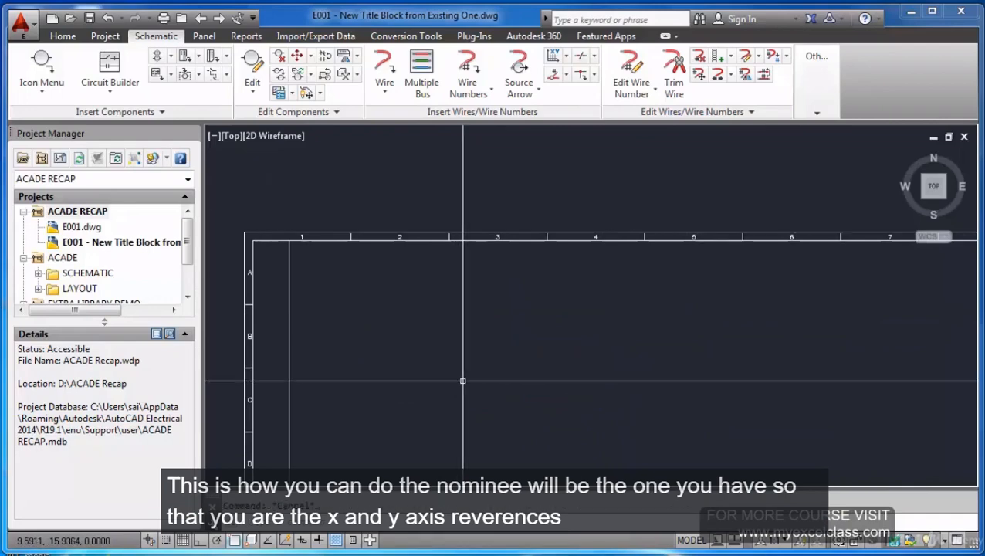
key(Return)
text(e)
key(Return)
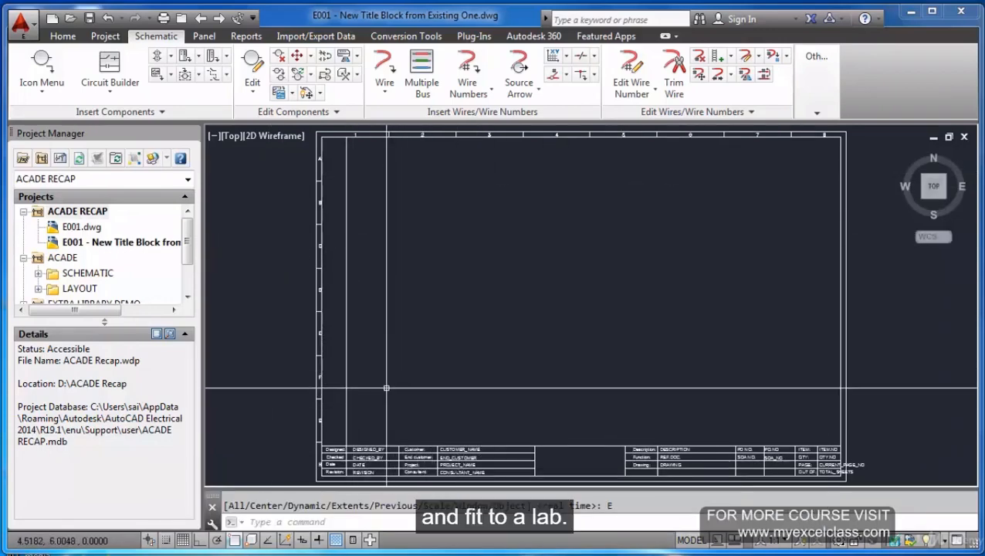
Show the classic menu bar above the ribbon.
scroll(432, 455, up, 5)
scroll(457, 465, down, 1)
scroll(457, 465, down, 6)
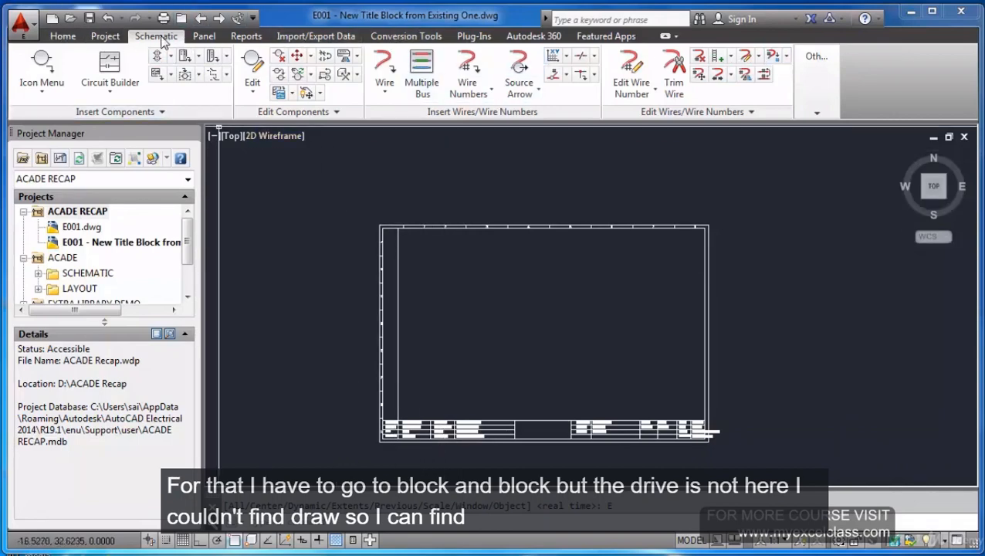
click(252, 18)
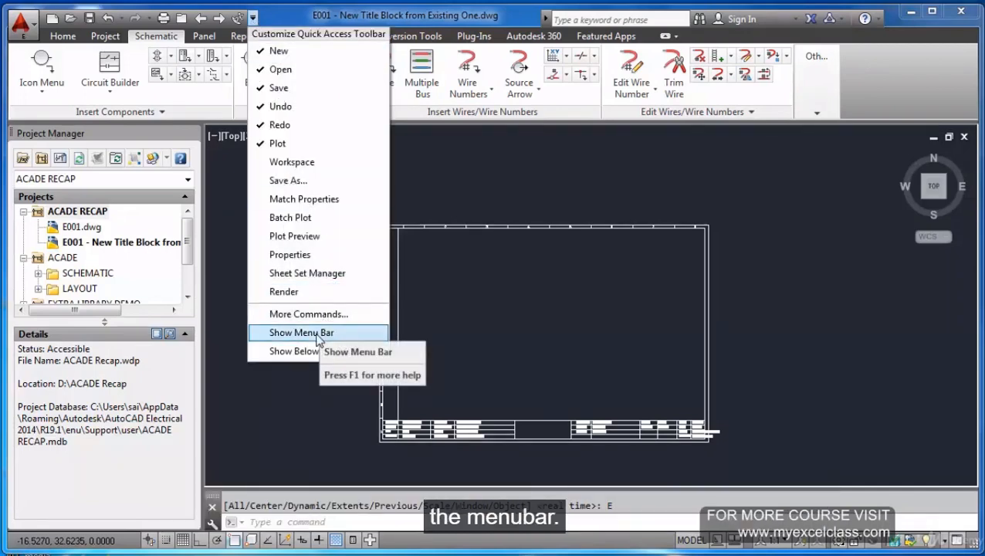
click(318, 334)
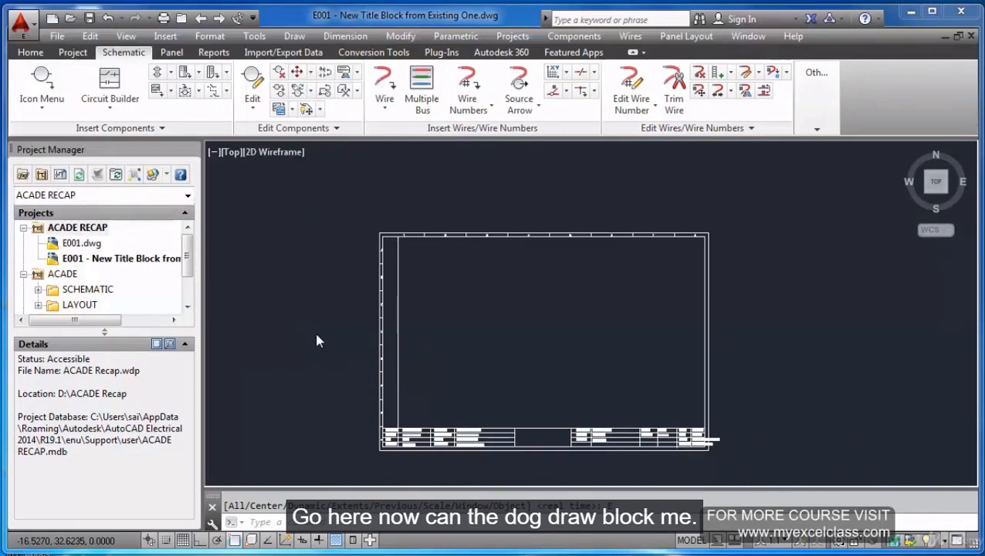
Start a block definition named TEST_TB with its base point at the title block's outer lower-left corner.
click(295, 37)
mouse_move(337, 332)
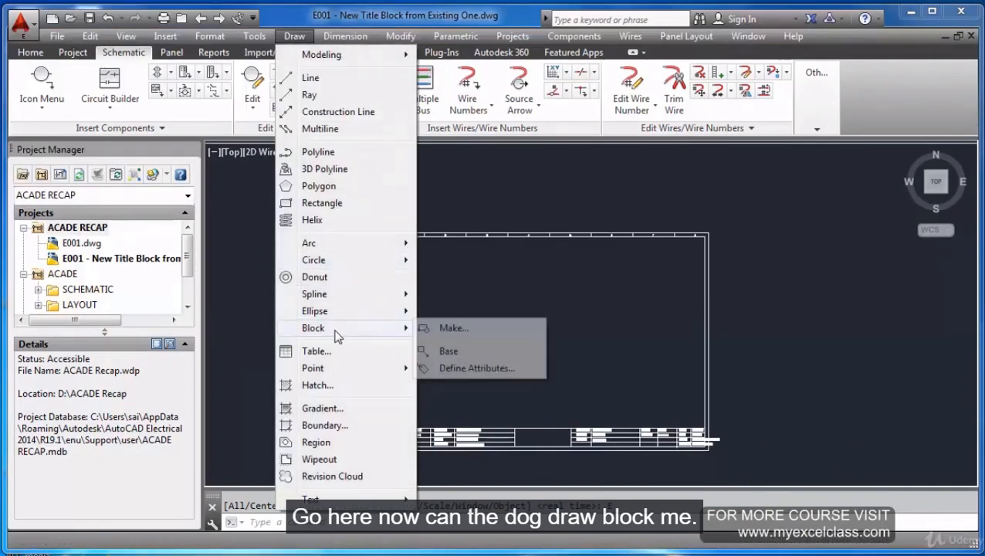
click(455, 336)
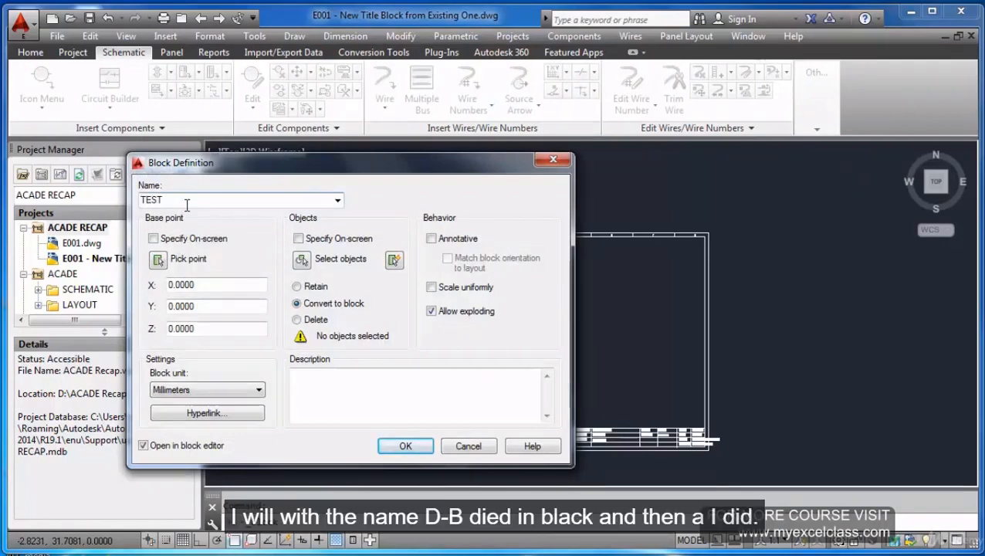
click(158, 260)
click(380, 452)
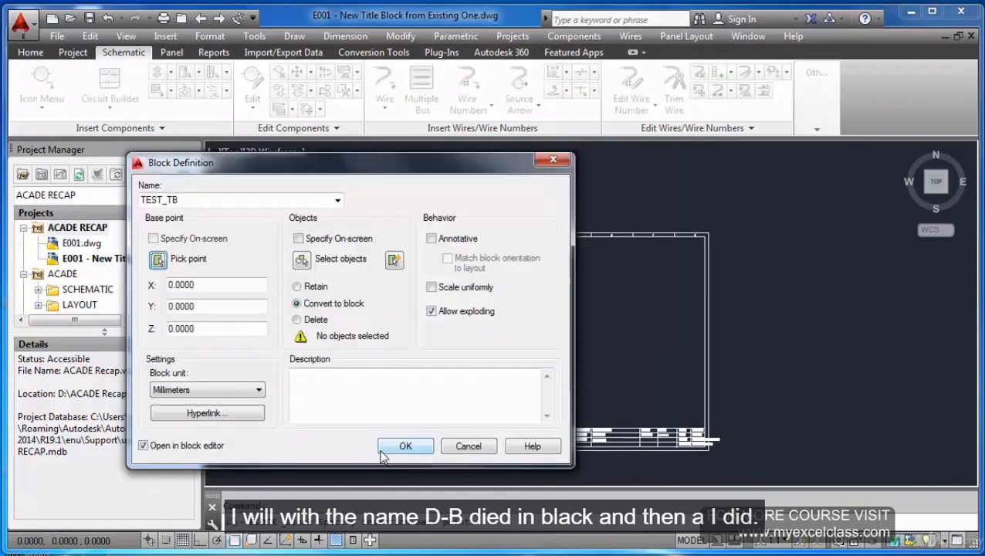
Select the block attributes CUSTOMER_NAME, END_CUSTOMER, PROJECT_NAME and CONSULTANT_NAME one by one as block objects.
click(302, 259)
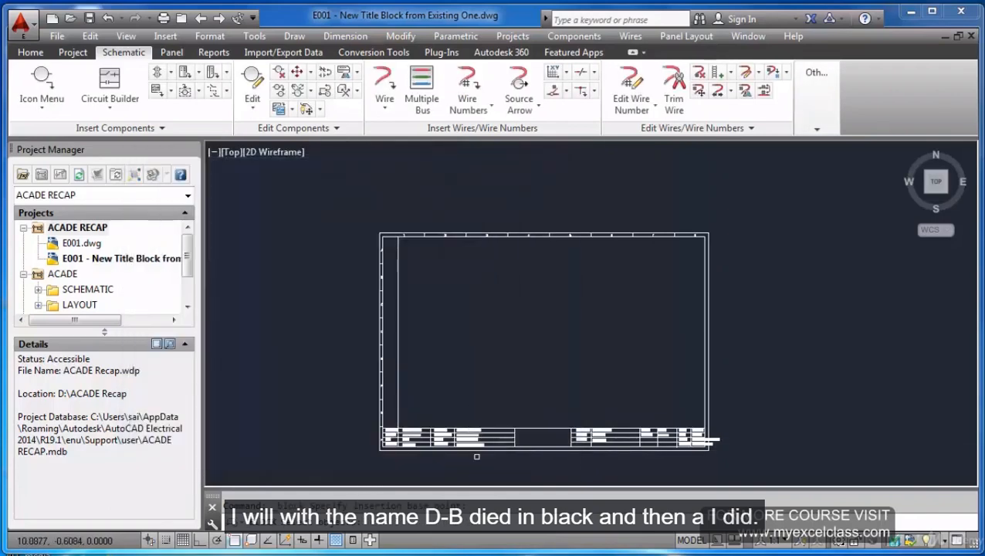
scroll(444, 427, up, 5)
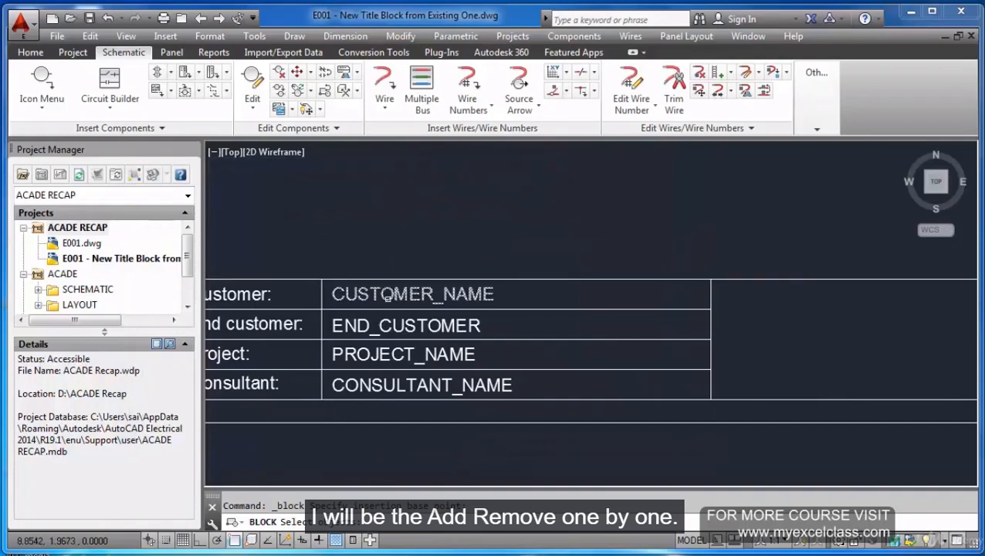
click(384, 293)
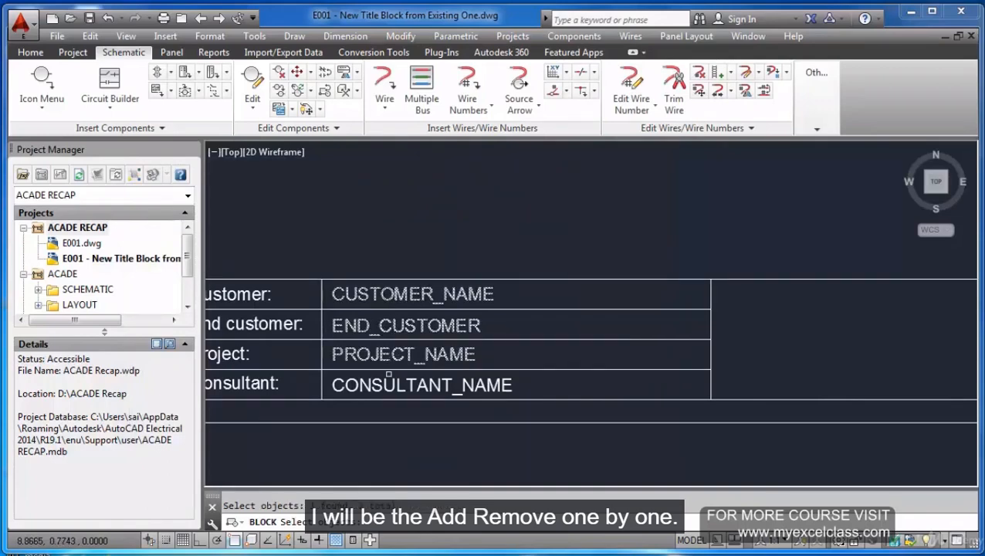
scroll(382, 371, down, 3)
scroll(370, 348, up, 4)
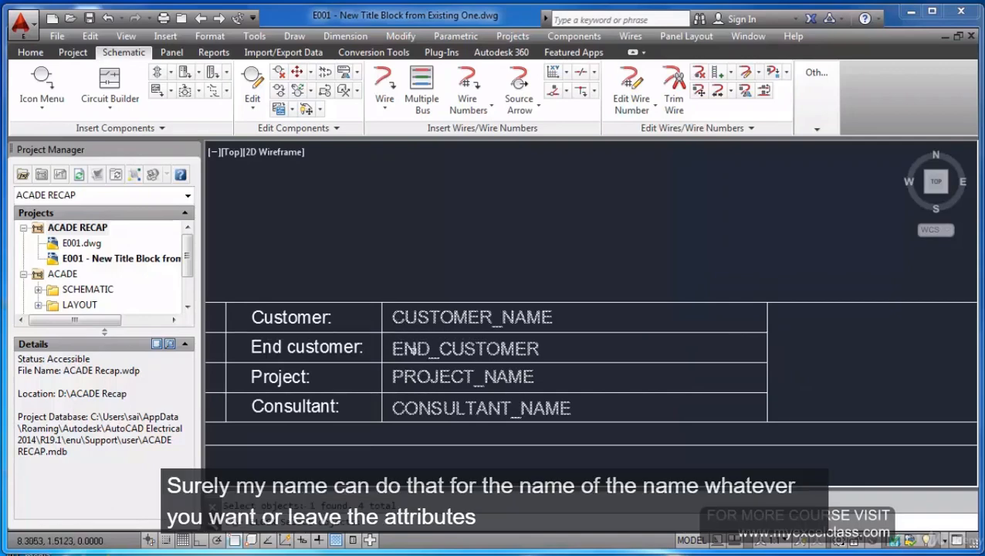
scroll(432, 412, down, 6)
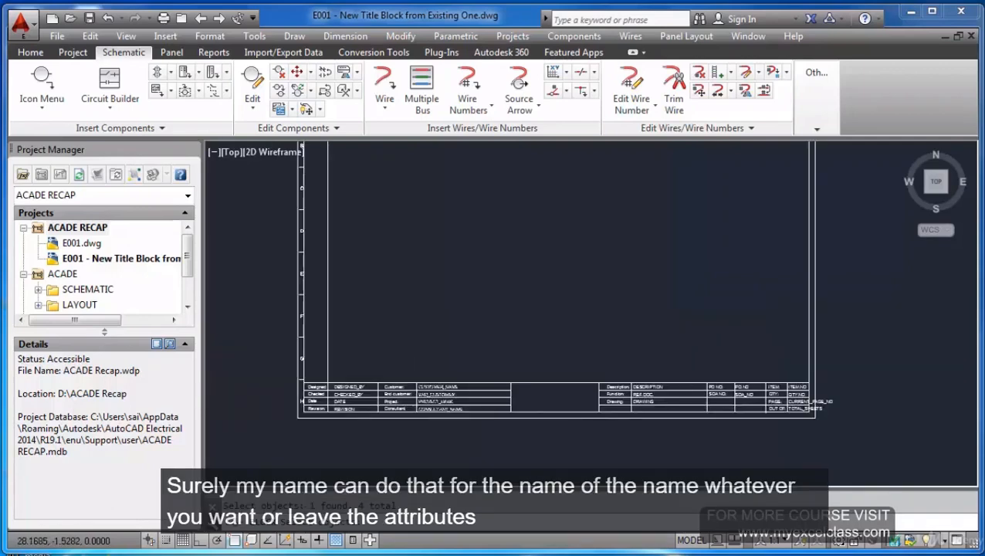
Add the attributes DESCRIPTION, REF.DOC., DRAWING, PO.NO and SOA_NO in that order to the block selection.
scroll(715, 432, up, 6)
click(410, 224)
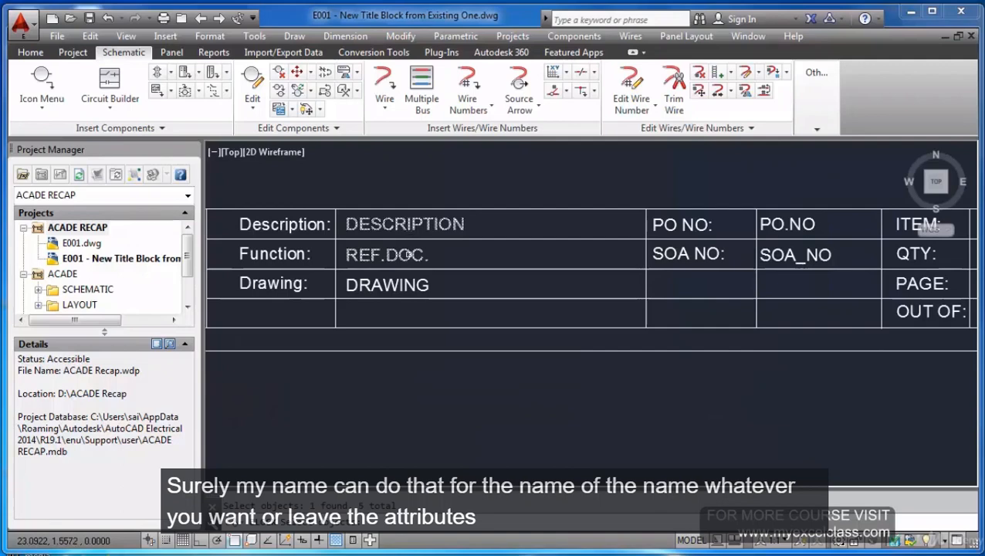
scroll(690, 263, down, 2)
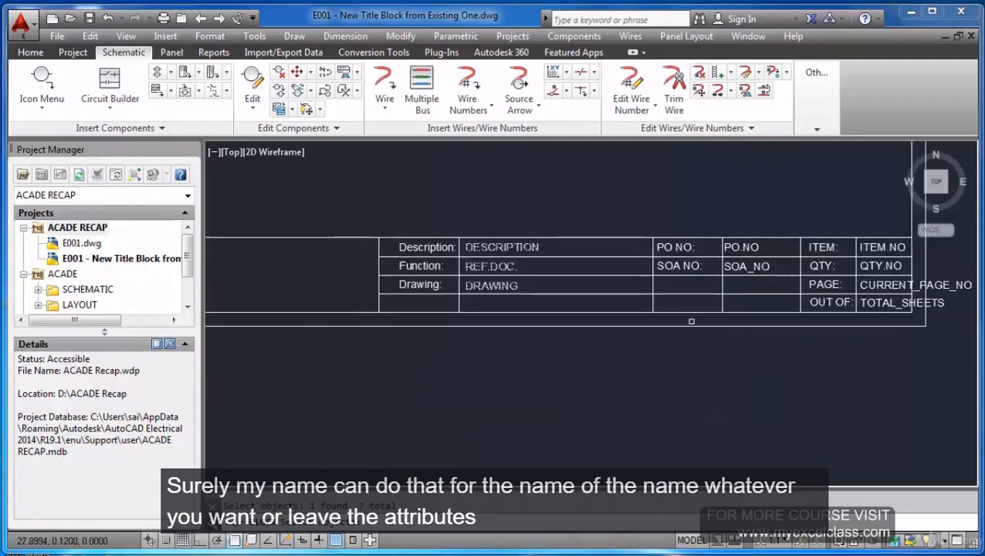
scroll(812, 265, up, 2)
click(697, 237)
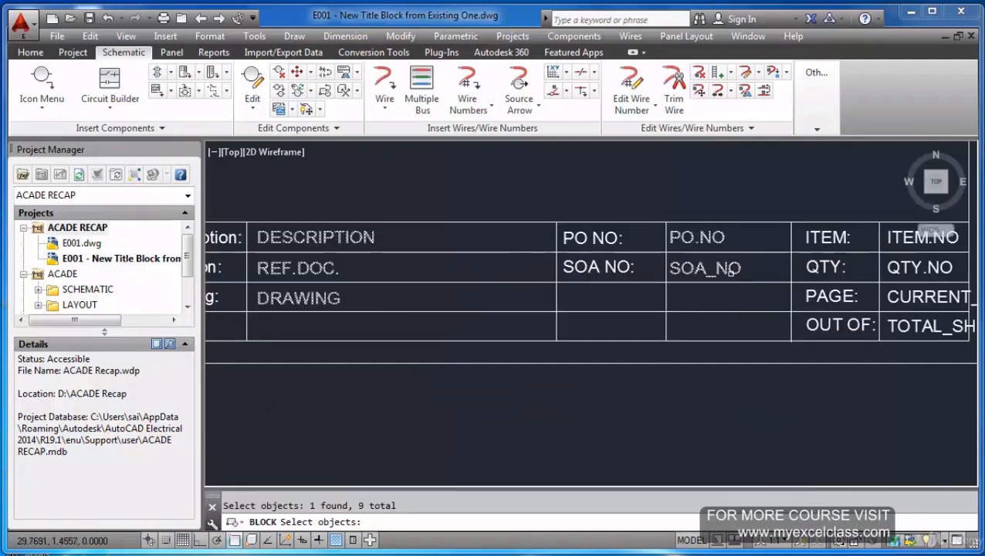
Add the attributes ITEM.NO, QTY.NO, CURRENT_PAGE_NO and TOTAL_SHEETS in that order to the block selection.
scroll(729, 268, down, 2)
scroll(769, 251, up, 2)
click(758, 241)
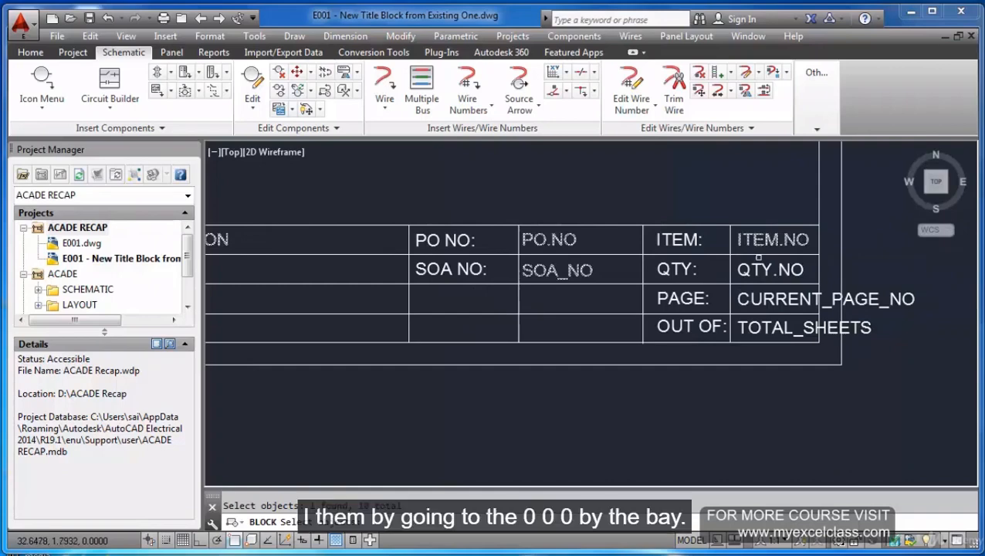
click(760, 297)
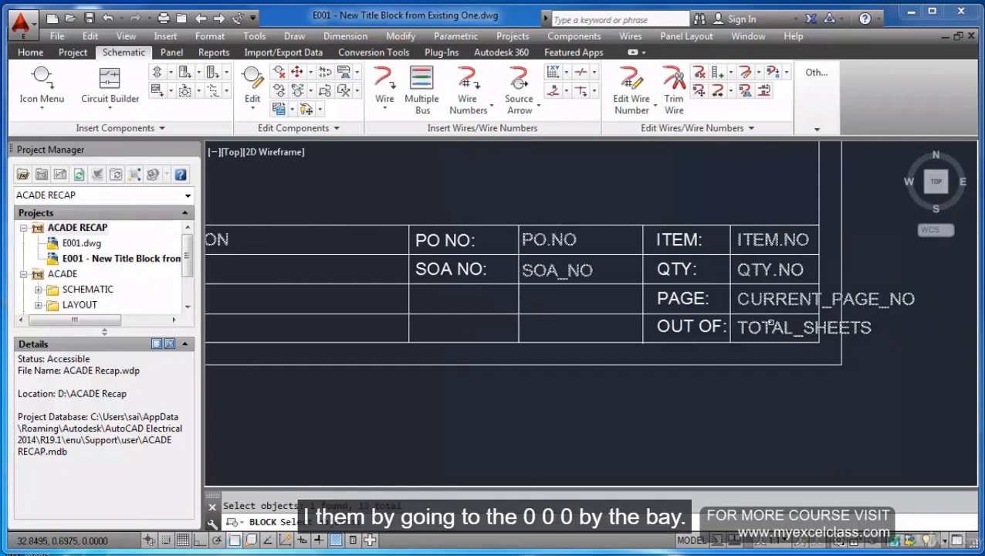
Add the attributes DESIGNED_BY, CHECKED_BY, DATE and REVISION to the block selection.
scroll(770, 324, down, 3)
scroll(272, 294, up, 4)
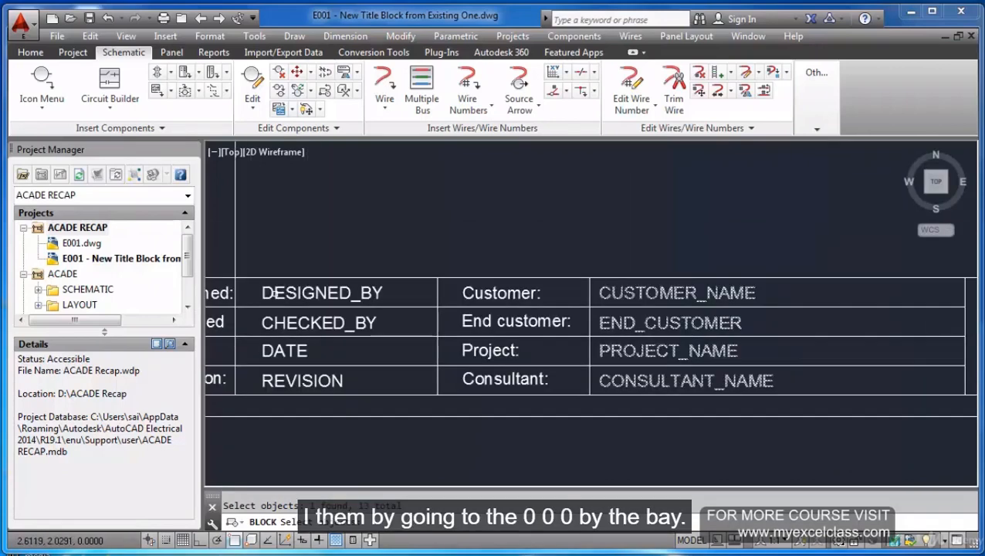
click(272, 293)
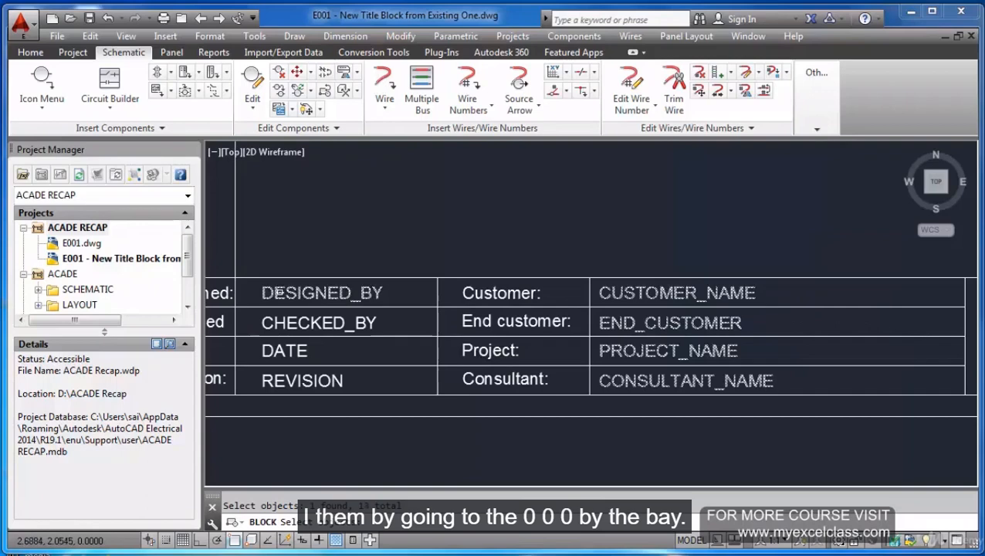
click(284, 361)
click(288, 377)
scroll(457, 329, down, 5)
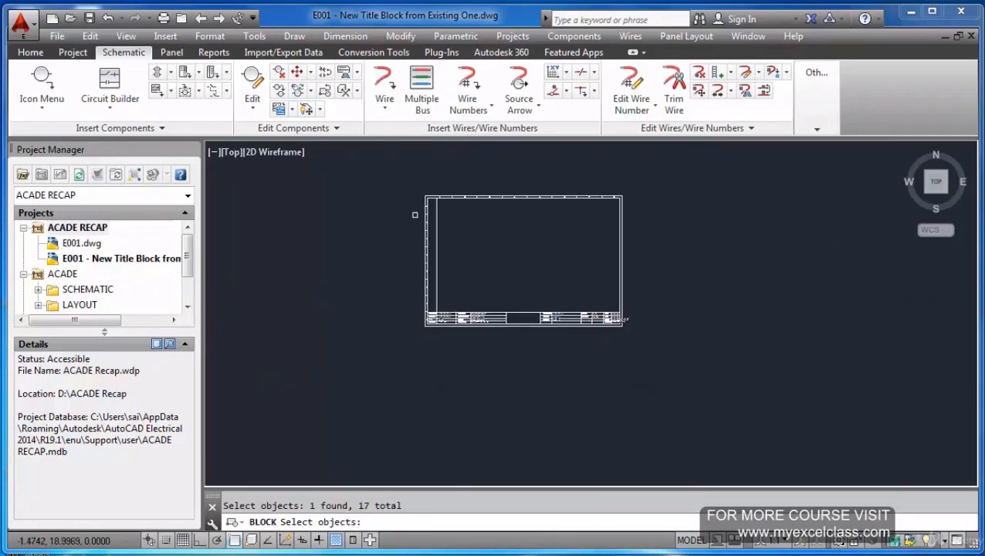
Add the rest of the title block to the selection, create the TEST_TB block and leave the Block Editor.
click(418, 186)
click(656, 368)
key(Return)
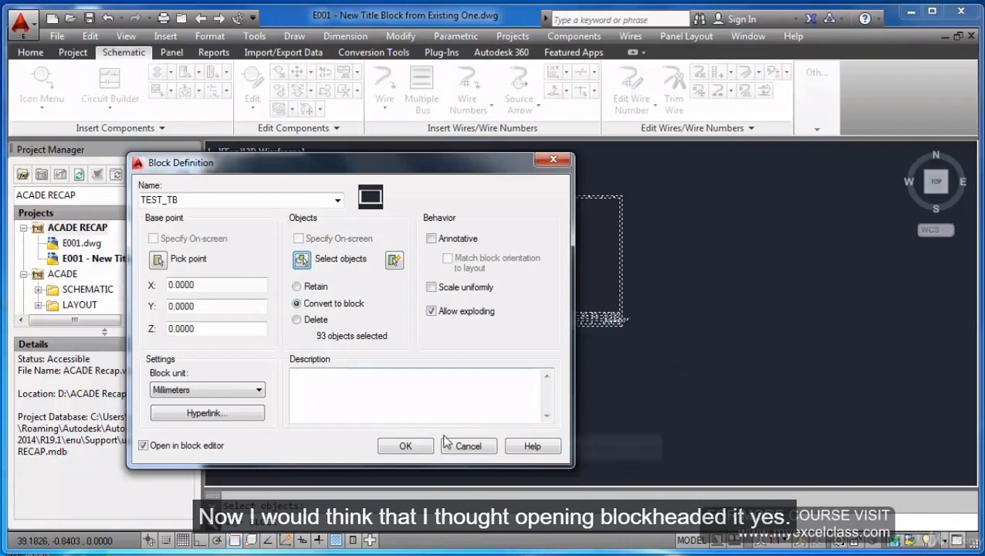
click(406, 447)
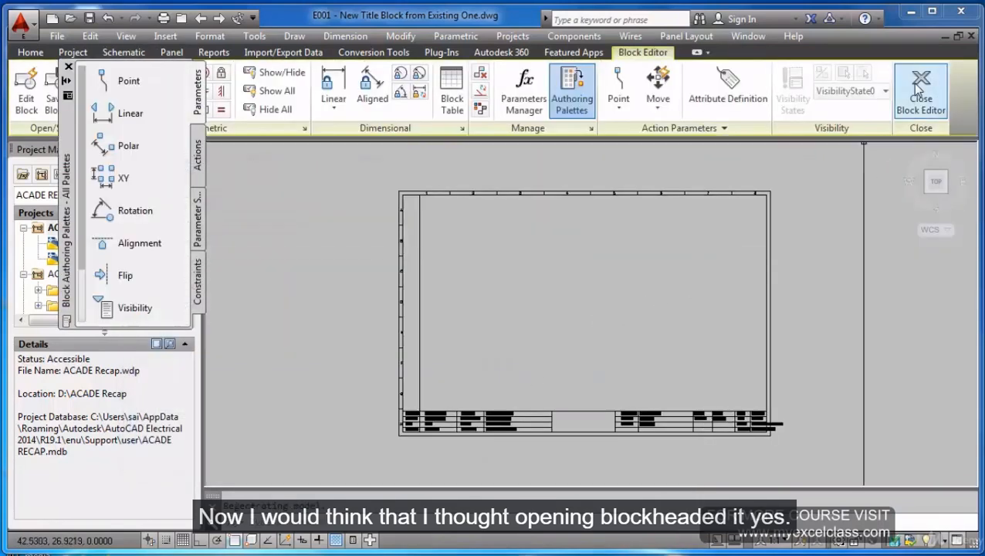
click(921, 87)
Check the current layer and undo the creation of the TEST_TB block.
scroll(511, 246, up, 4)
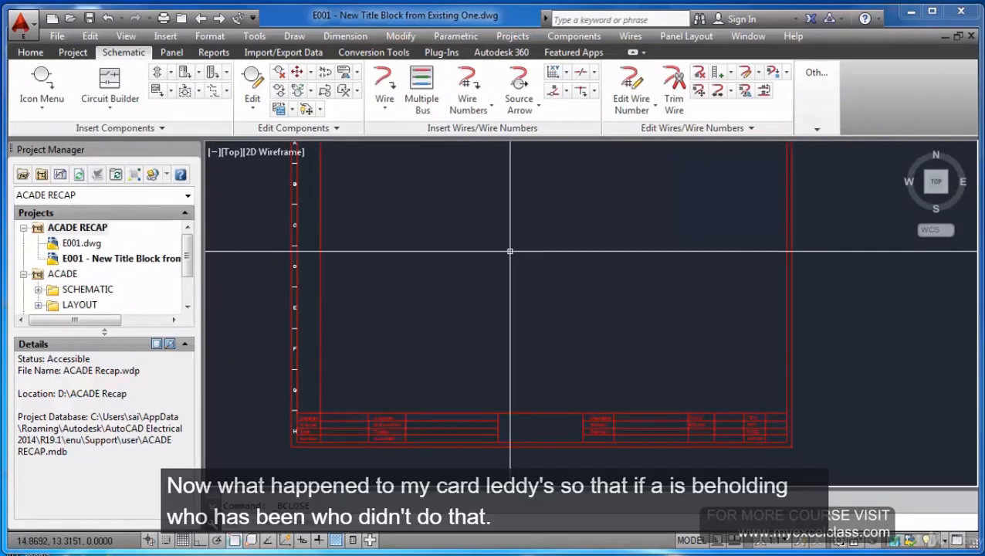
click(31, 52)
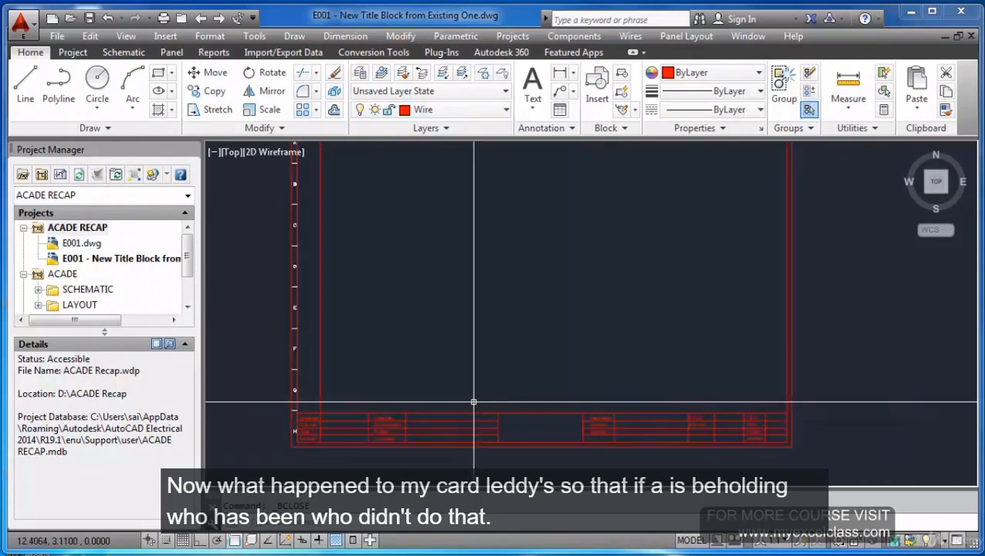
key(ctrl+z)
key(ctrl+z)
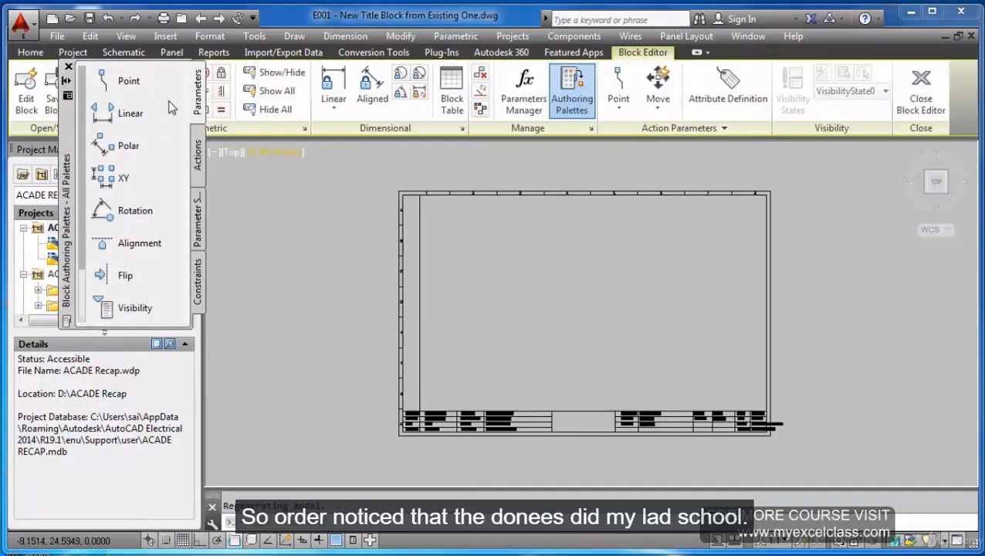
key(ctrl+z)
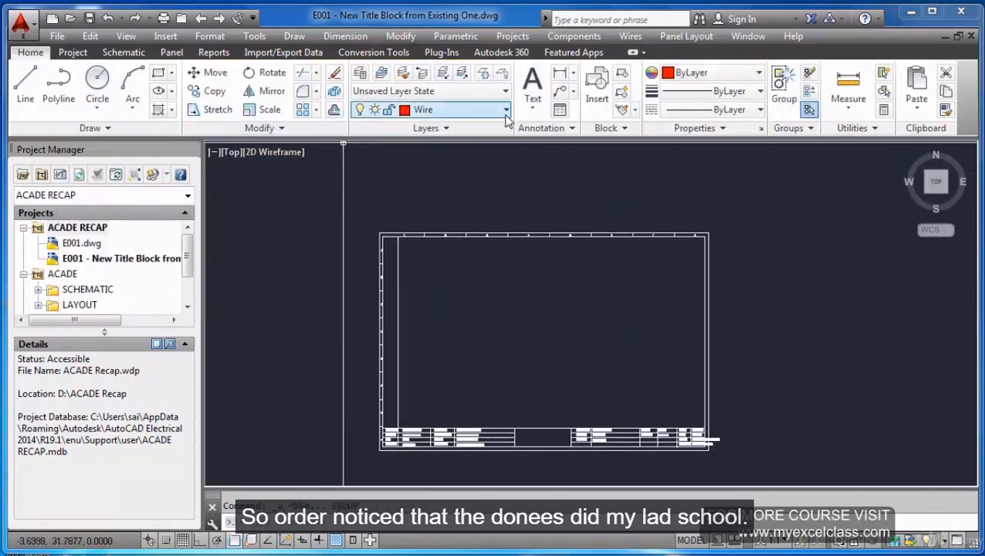
Make layer 0 current and define a block named TEST_TB with its base point at the title block's outer lower-left corner.
click(506, 113)
click(417, 125)
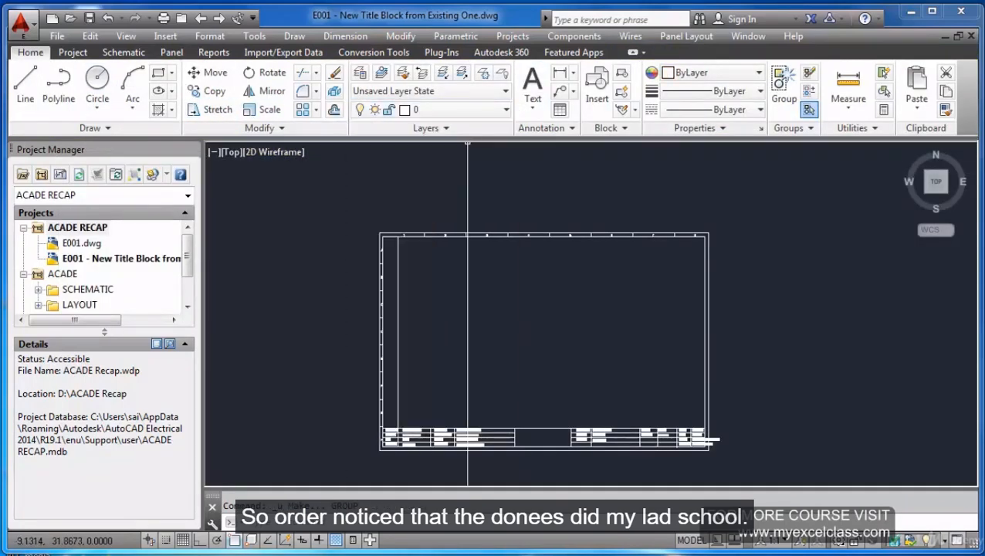
click(294, 37)
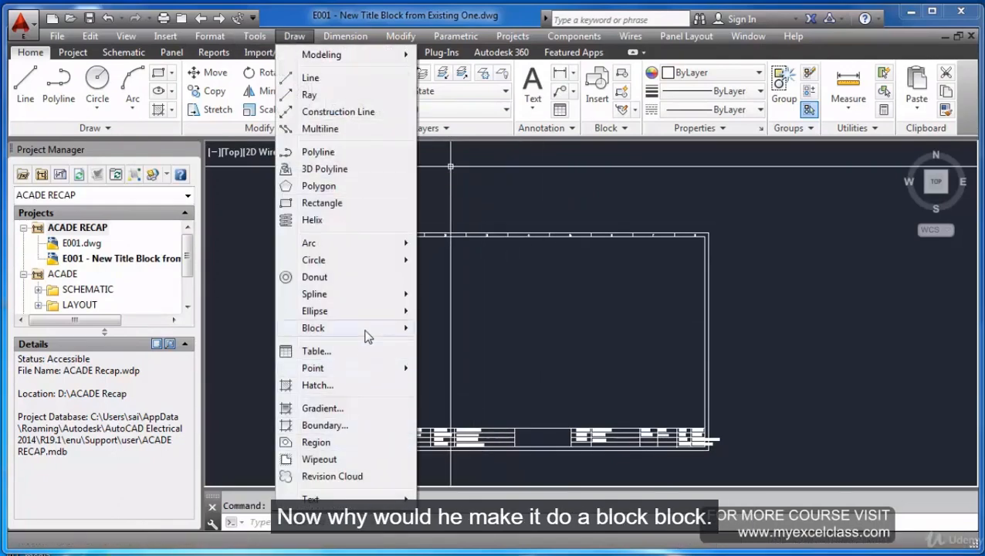
mouse_move(363, 328)
click(456, 328)
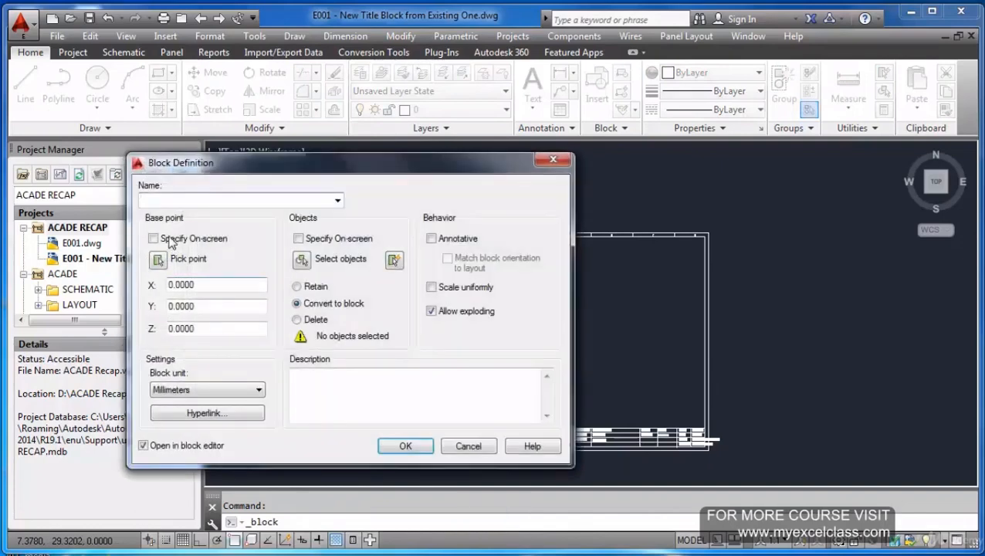
text(TEST_TB)
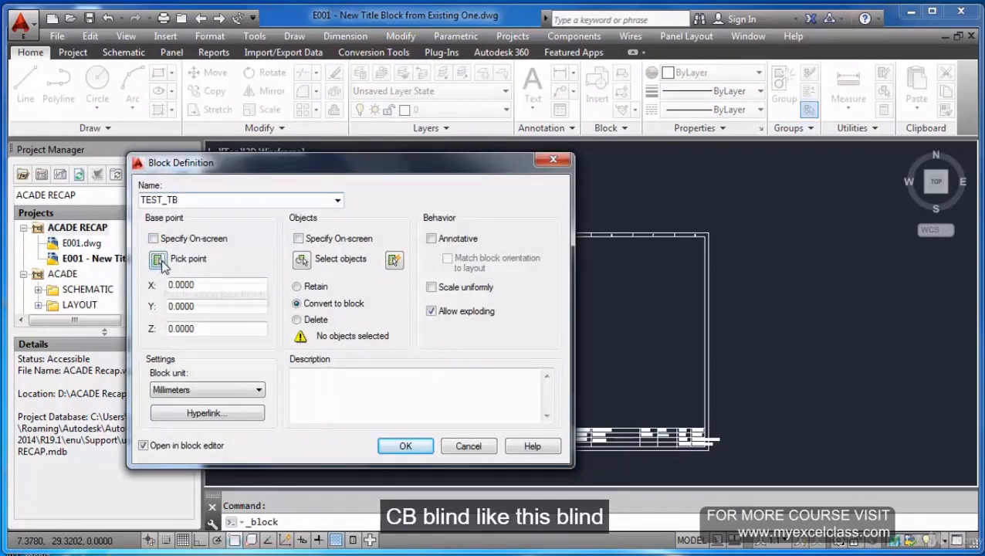
click(159, 260)
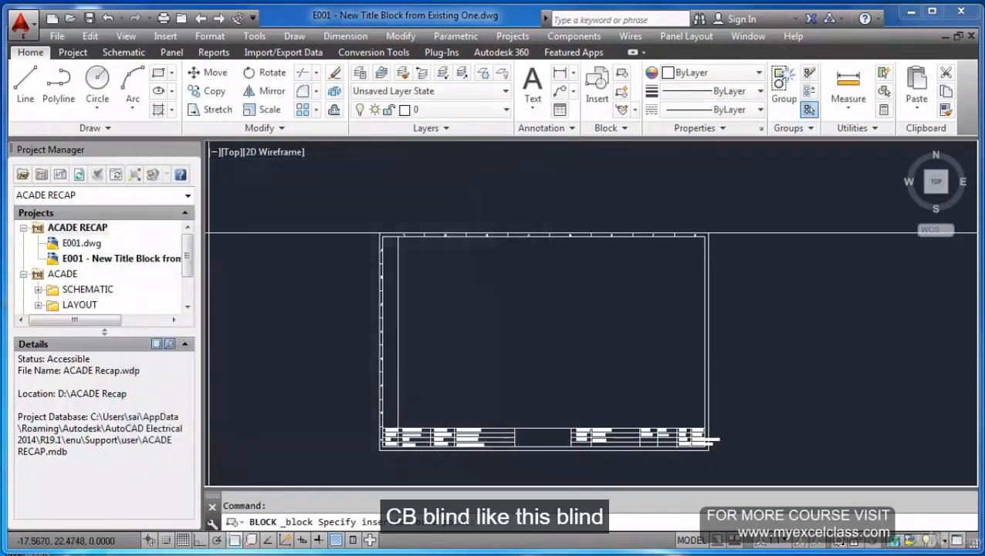
click(378, 450)
Start the object selection for TEST_TB with the attributes CUSTOMER_NAME, END_CUSTOMER, PROJECT_NAME and CONSULTANT_NAME.
click(302, 260)
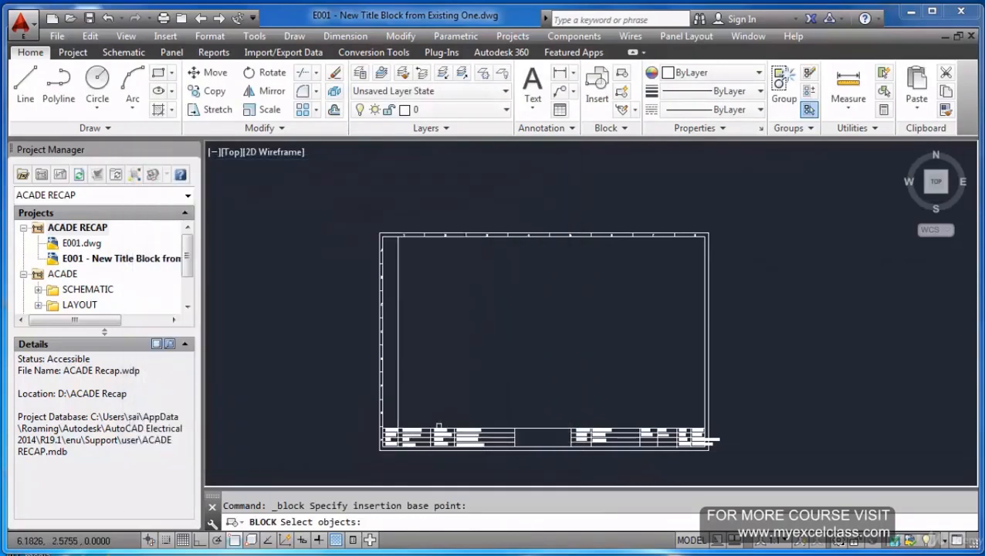
scroll(457, 433, up, 5)
click(417, 316)
click(390, 348)
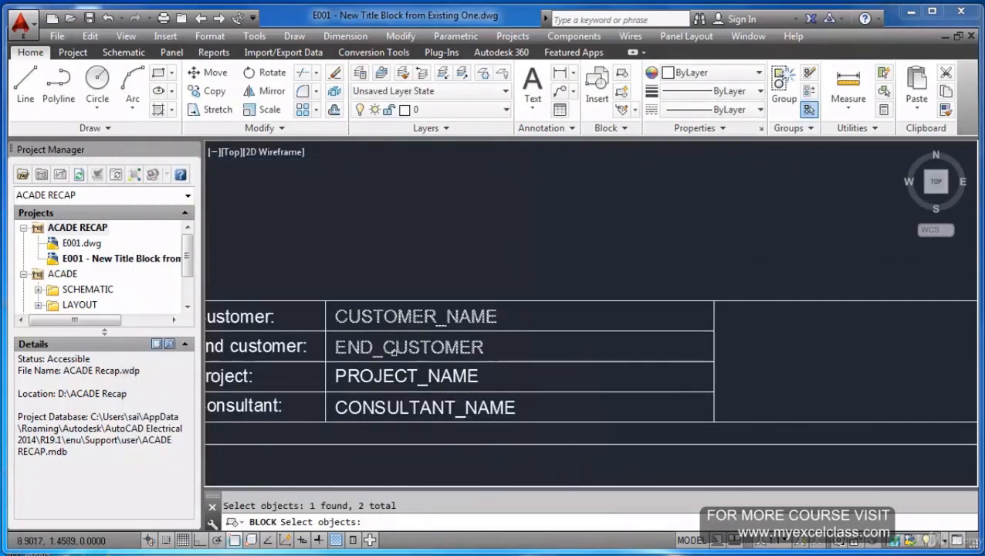
click(386, 376)
click(382, 405)
Add the attributes DESCRIPTION, REF.DOC. and DRAWING to the block selection.
scroll(382, 390, down, 4)
scroll(764, 377, up, 6)
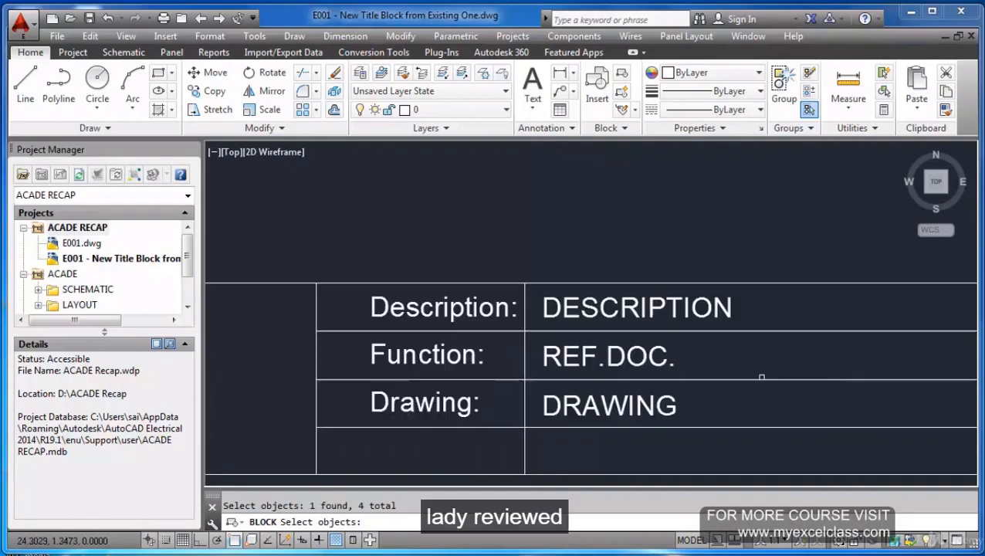
click(675, 318)
click(649, 359)
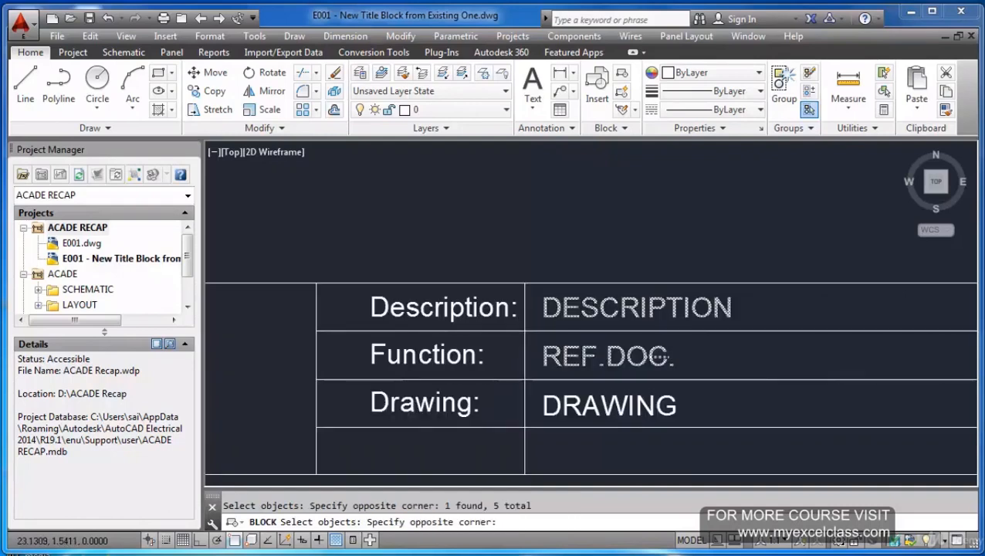
click(664, 403)
Add the attributes PO.NO, SOA_NO, ITEM.NO, QTY.NO, CURRENT_PAGE and TOTAL_SHEETS to the block selection.
scroll(712, 396, down, 5)
scroll(712, 396, up, 5)
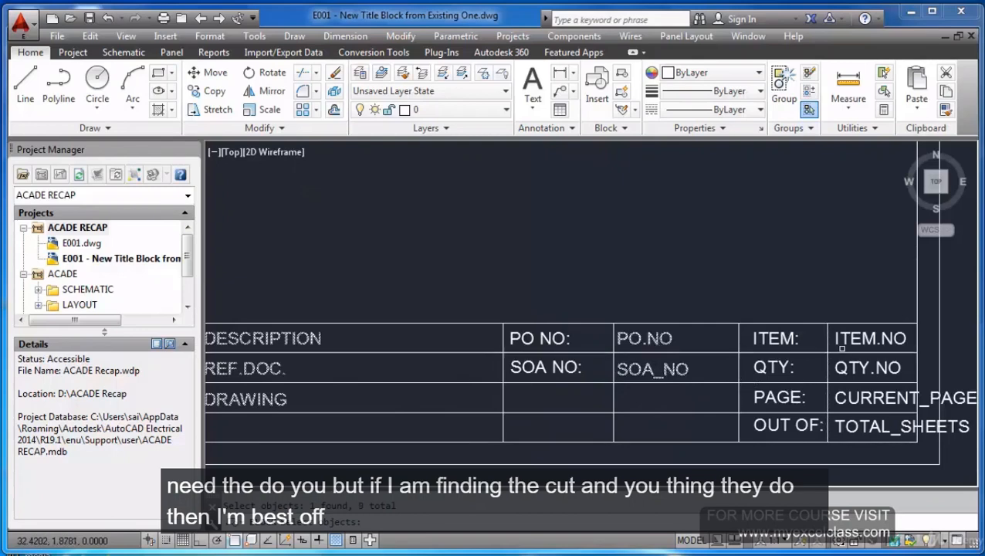
click(843, 396)
click(849, 423)
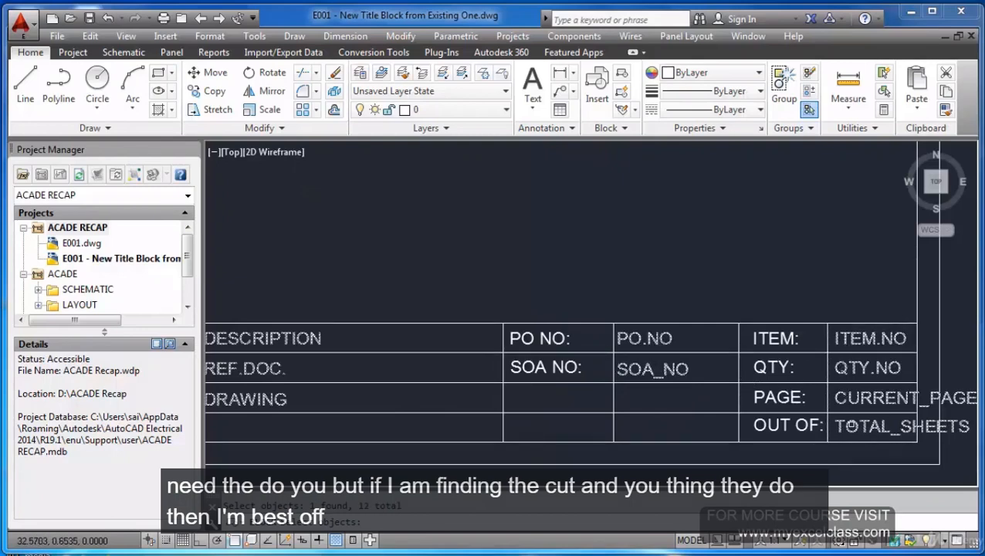
Add the attributes DESIGNED_BY, CHECKED_BY, DATE and REVISION beside the left border to the block selection.
scroll(849, 409, down, 6)
scroll(422, 372, up, 3)
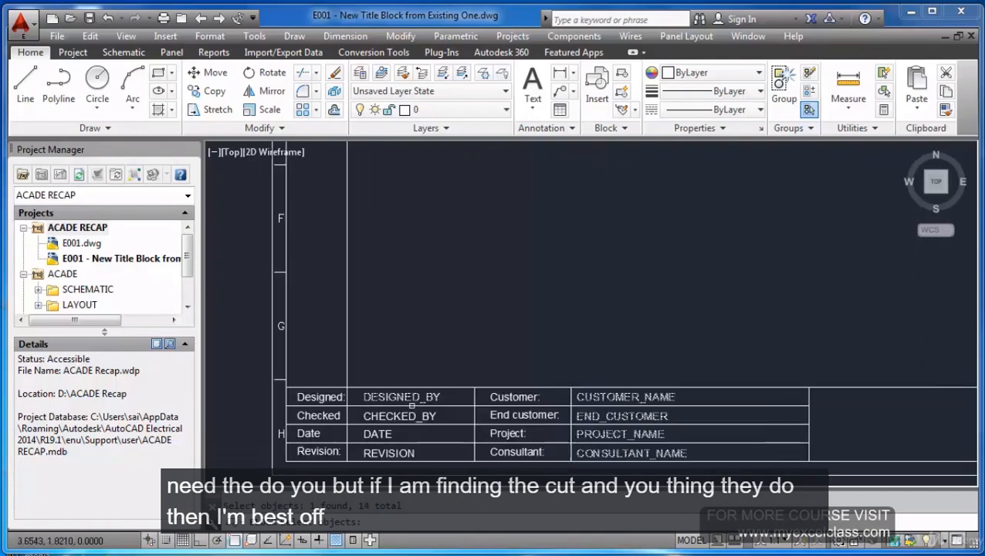
click(384, 433)
click(374, 451)
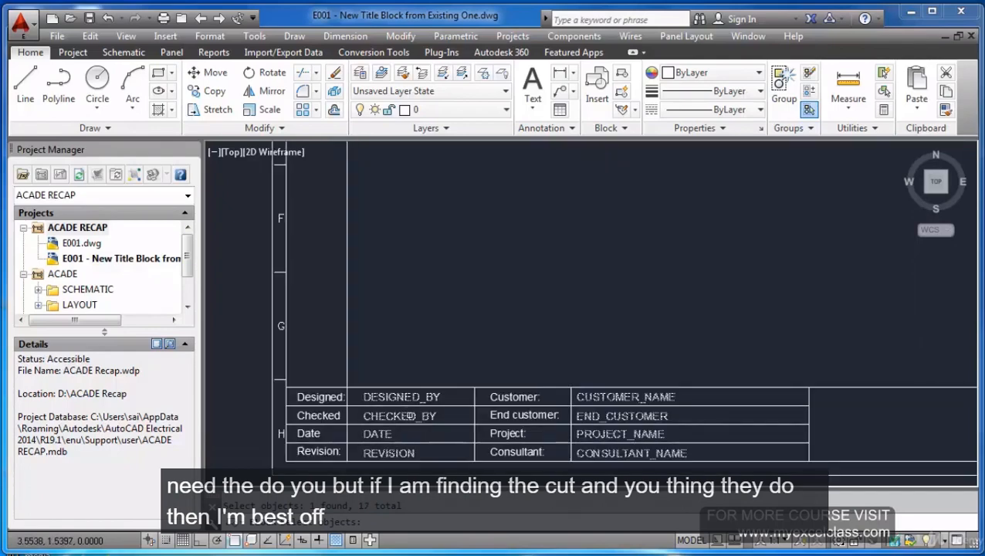
Add the entire title block to the selection, create the TEST_TB block with its objects converted, and close the Block Editor.
scroll(408, 413, down, 3)
click(365, 191)
click(728, 438)
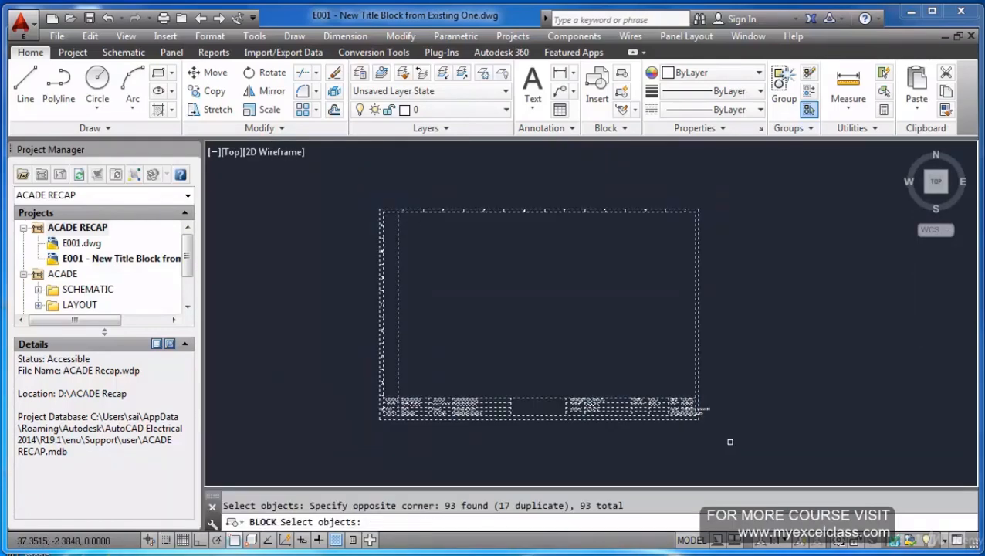
key(Return)
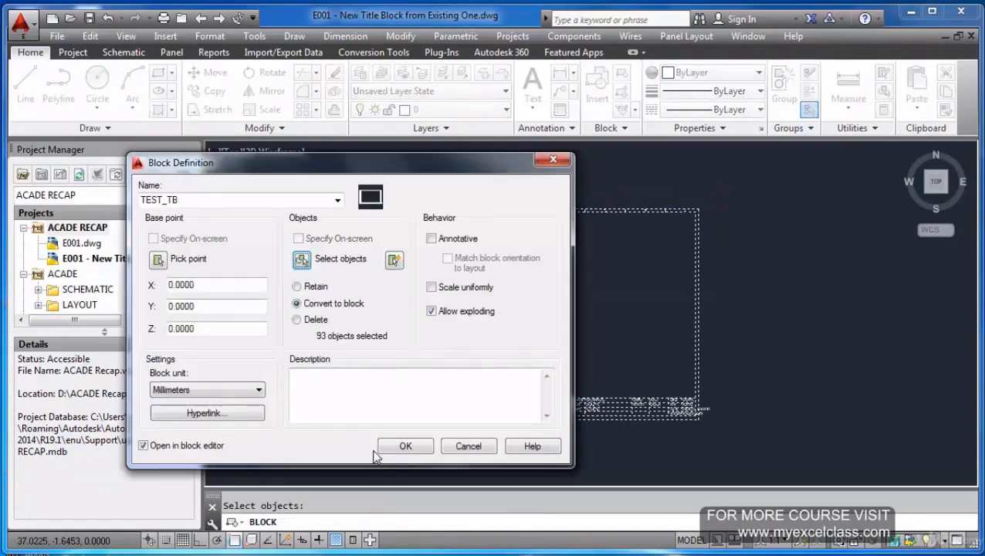
click(403, 447)
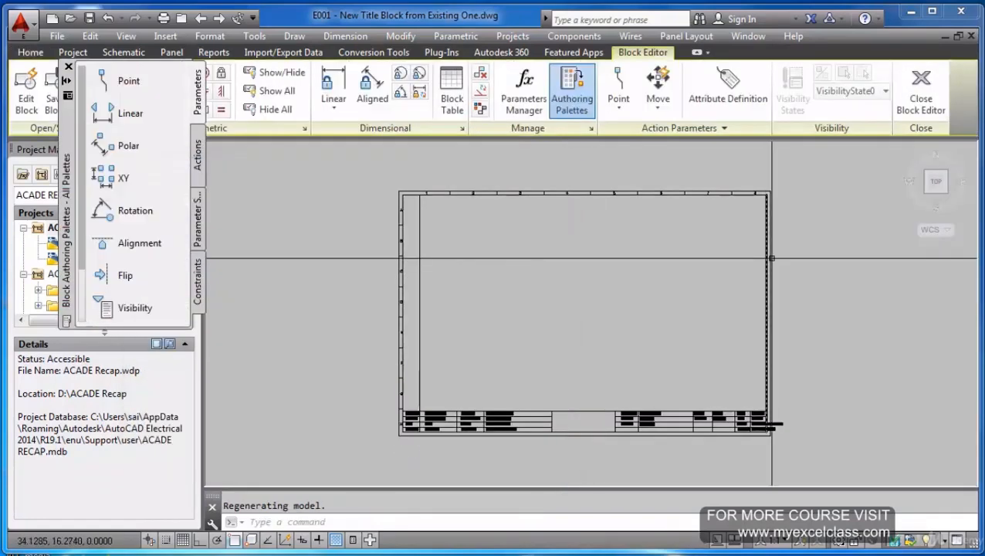
click(921, 83)
Save the drawing with the finished TEST_TB title block.
scroll(525, 395, up, 2)
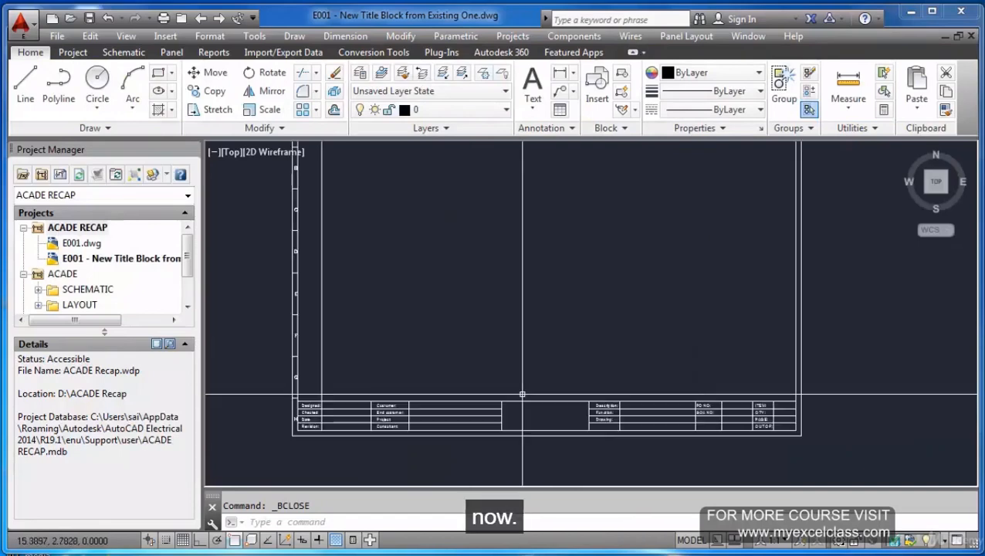
middle_click(522, 387)
middle_click(521, 387)
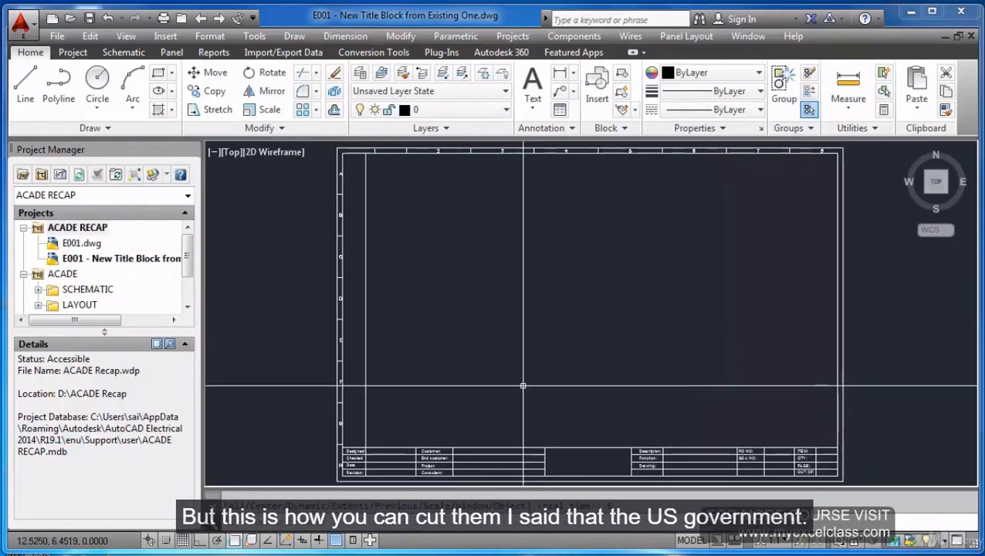
key(ctrl+s)
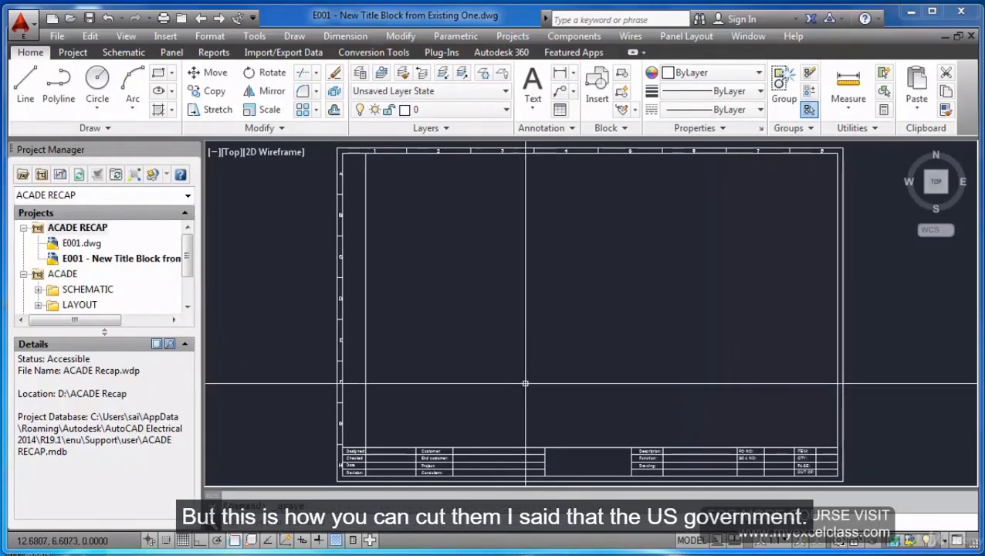